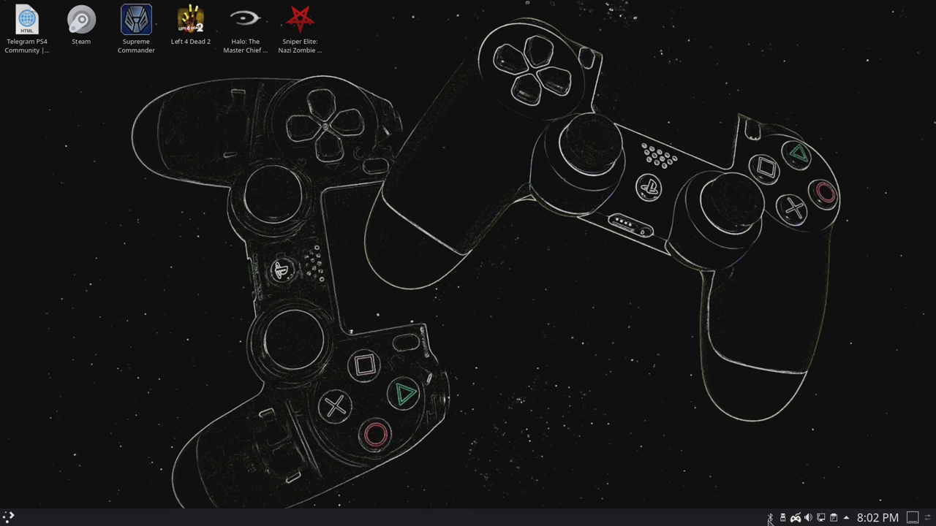
# - Connect the Wireless Controller input device over Bluetooth
pyautogui.click(770, 519)
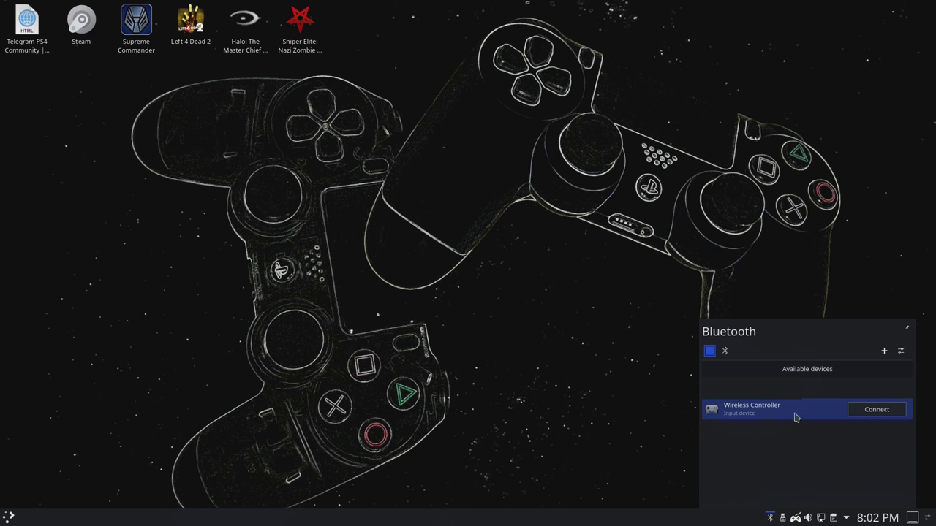
pyautogui.click(898, 410)
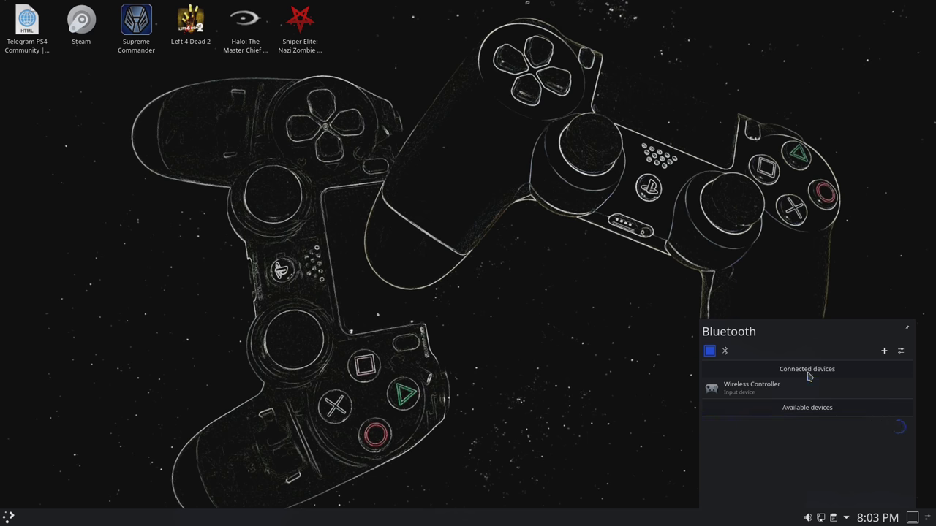
pyautogui.click(840, 207)
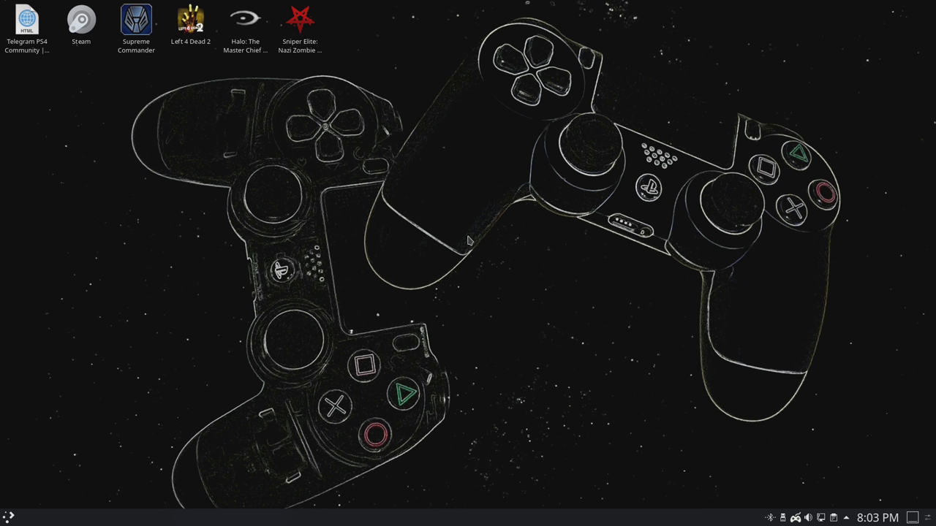
# - Find konsole in the application launcher and open a Konsole terminal window
pyautogui.click(8, 516)
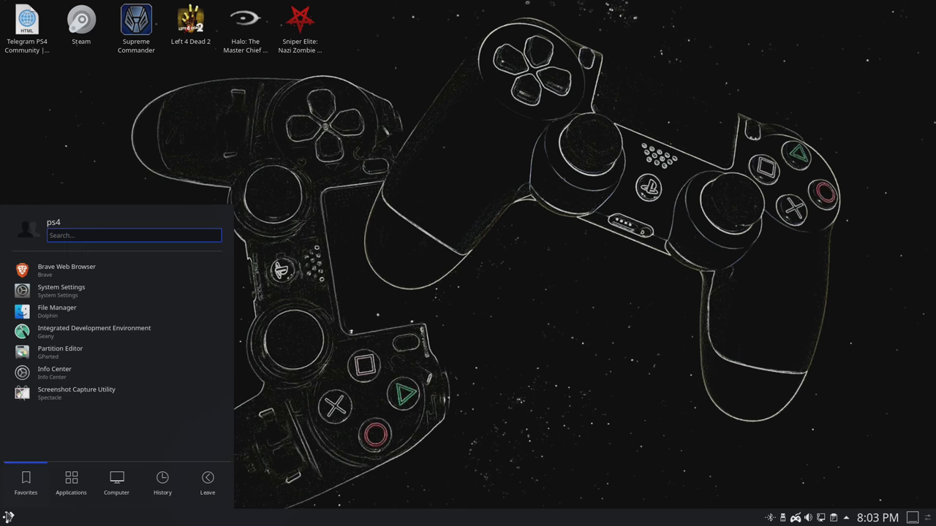
pyautogui.write('konsole')
pyautogui.press('Return')
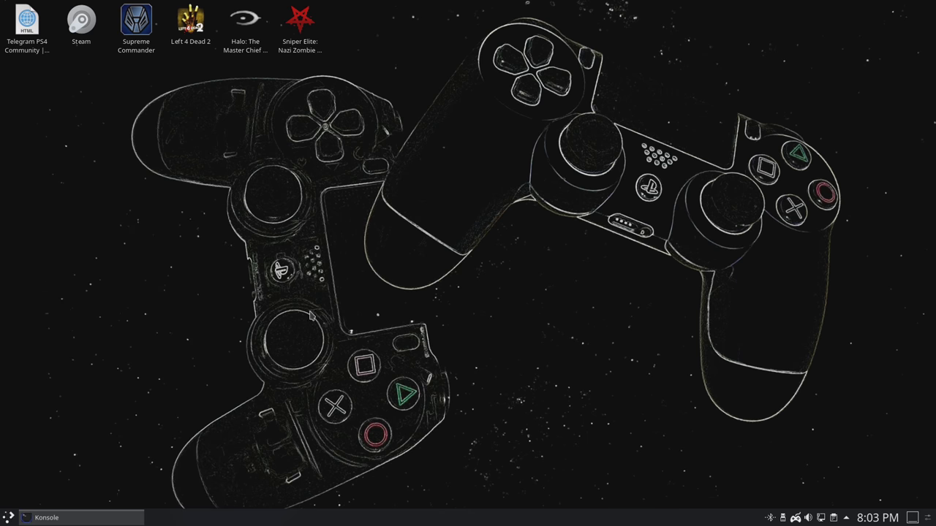
# - Enlarge the terminal's text by five zoom levels and move its window to the middle of the desktop
pyautogui.moveTo(403, 11); pyautogui.dragTo(470, 130)
pyautogui.hotkey('ctrl', '+')
pyautogui.hotkey('ctrl', '+')
pyautogui.hotkey('ctrl', '+')
pyautogui.hotkey('ctrl', '+')
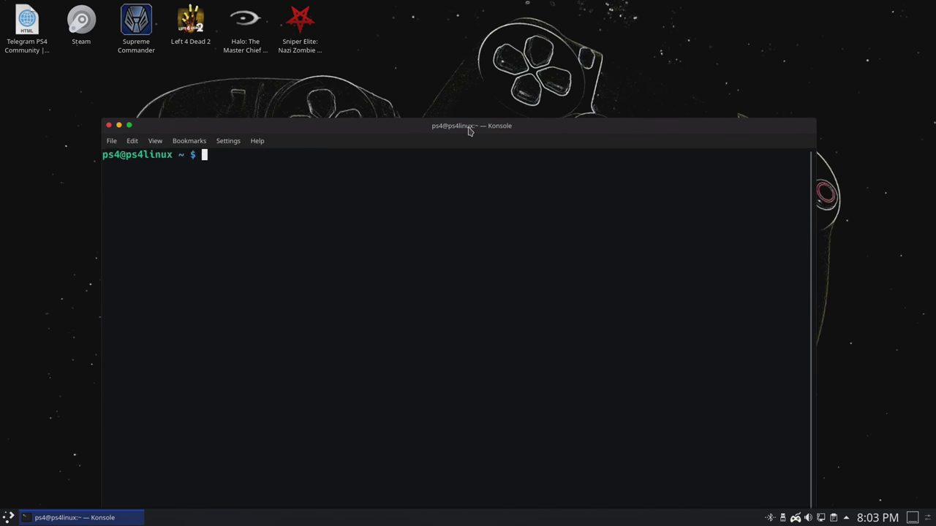
pyautogui.hotkey('ctrl', '+')
pyautogui.moveTo(470, 130); pyautogui.dragTo(521, 86)
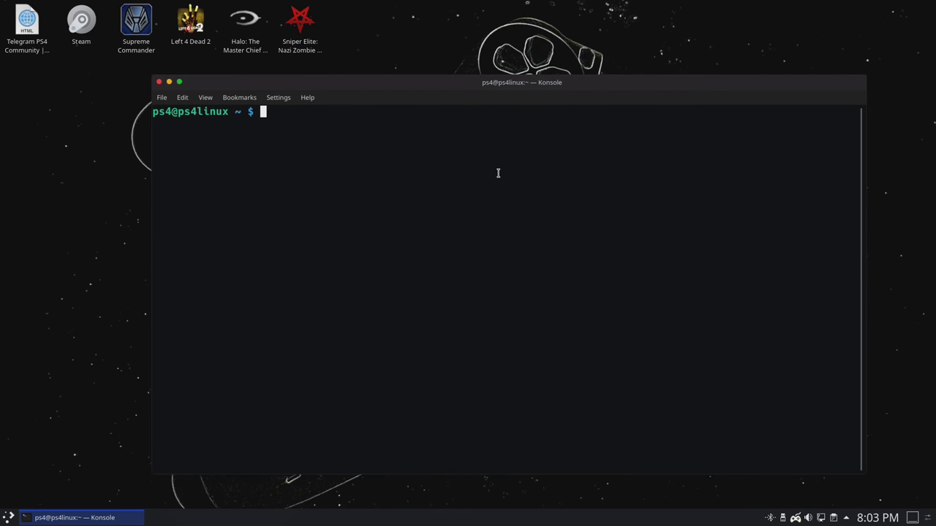
pyautogui.moveTo(519, 90); pyautogui.dragTo(521, 98)
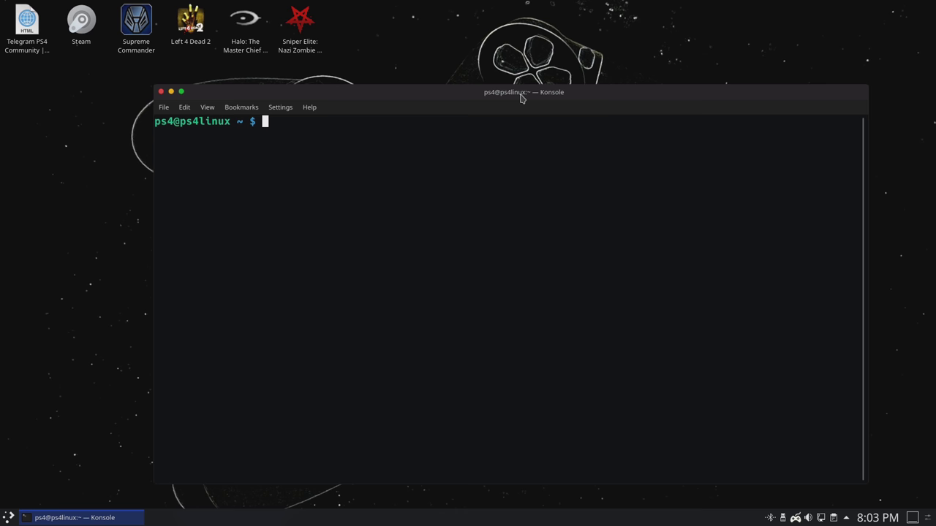
# - Run xrandr to list the displays and copy the output name HDMI-A-0 from its result
pyautogui.write('xrandr')
pyautogui.press('Return')
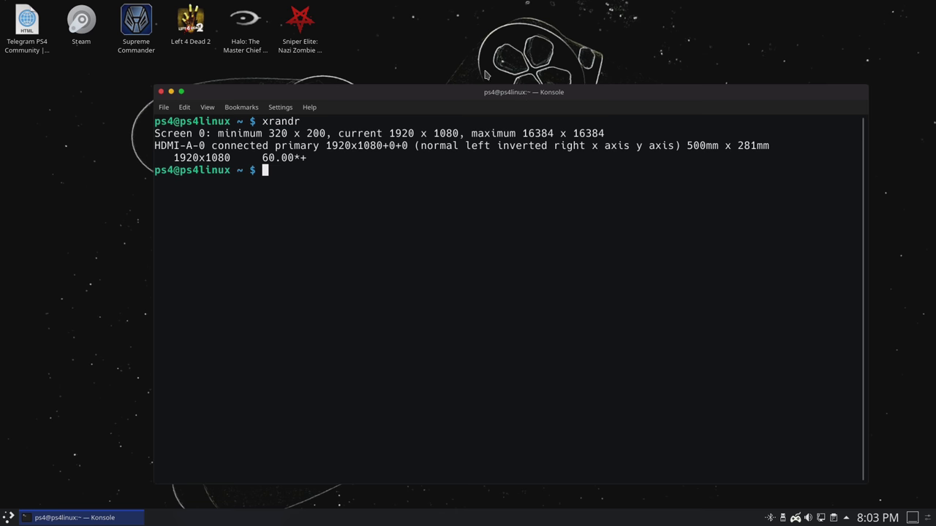
pyautogui.moveTo(154, 145); pyautogui.dragTo(202, 146)
pyautogui.rightClick(202, 145)
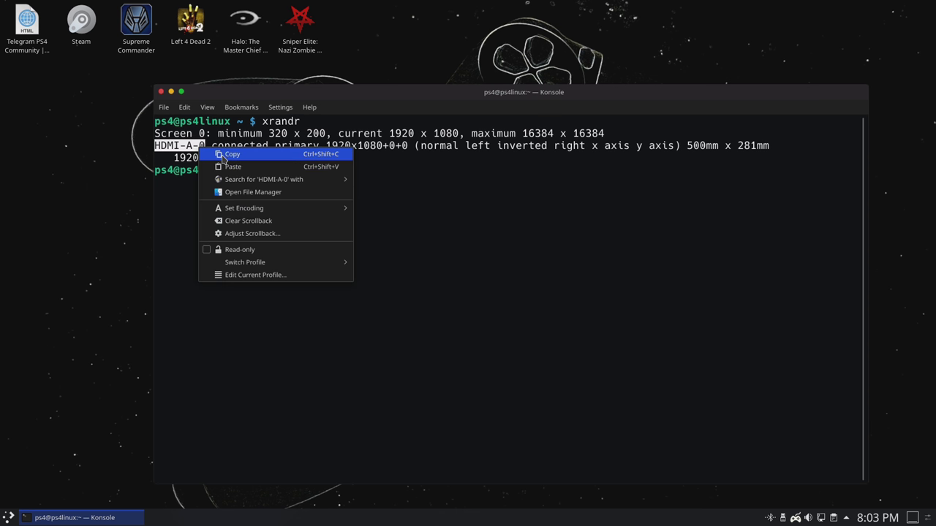
pyautogui.click(212, 152)
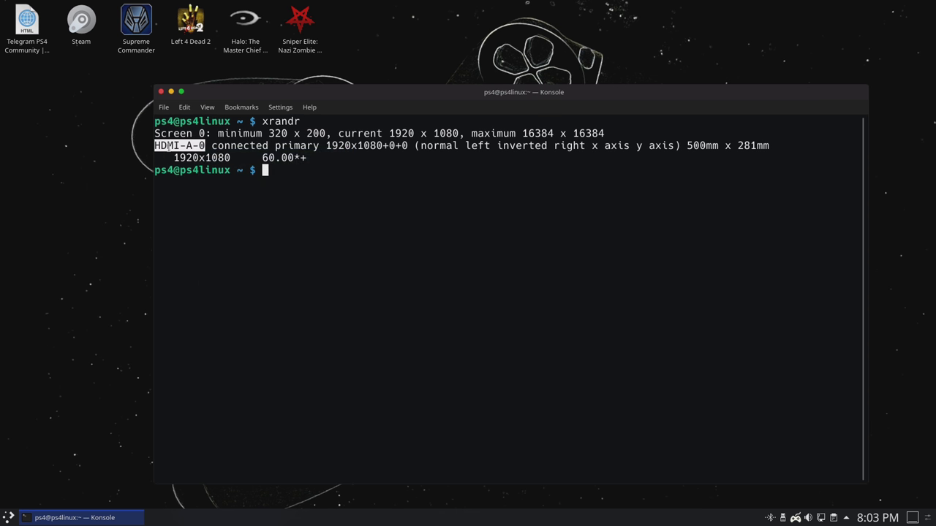
# - Set the display's gamma by running "xrandr --output HDMI-A-0 --gamma 1.1:1.1:1.1", and close the terminal
pyautogui.click(295, 174)
pyautogui.write('xrand')
pyautogui.press('BackSpace')
pyautogui.write('r ')
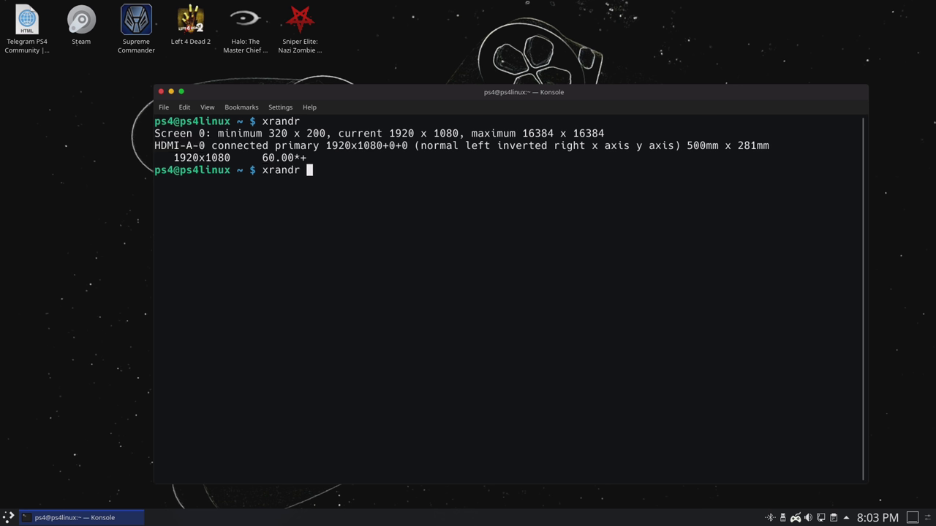
pyautogui.write('--output')
pyautogui.rightClick(479, 196)
pyautogui.click(494, 217)
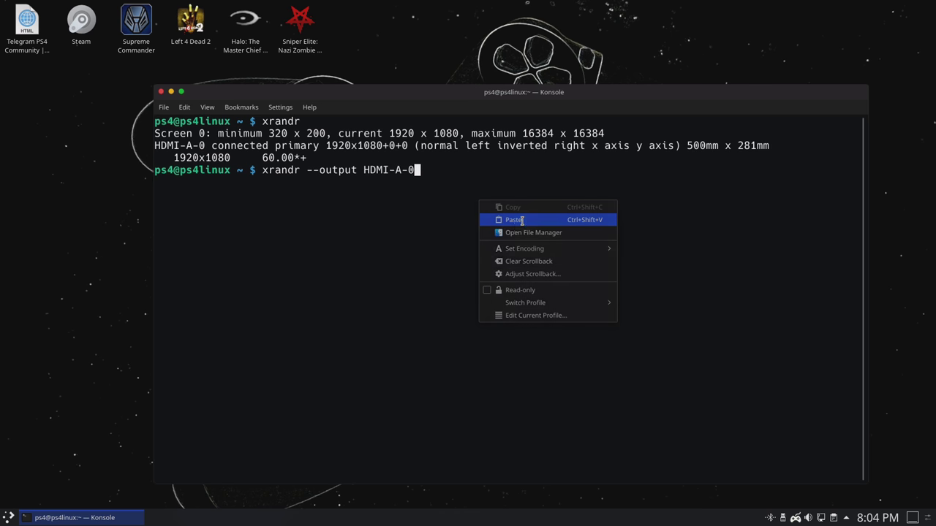
pyautogui.write('--gamma ')
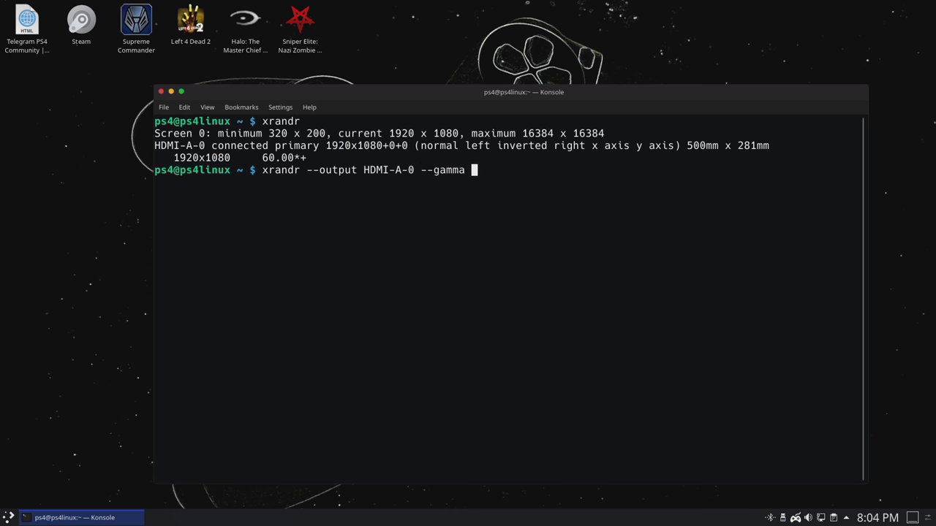
pyautogui.write('1.1:1.1:1.1')
pyautogui.press('Left')
pyautogui.press('Left')
pyautogui.press('Left')
pyautogui.press('Left')
pyautogui.press('Left')
pyautogui.press('Left')
pyautogui.press('Left')
pyautogui.press('Left')
pyautogui.press('Right')
pyautogui.press('Right')
pyautogui.press('Right')
pyautogui.press('Right')
pyautogui.press('Right')
pyautogui.press('Right')
pyautogui.press('Right')
pyautogui.press('Right')
pyautogui.press('Return')
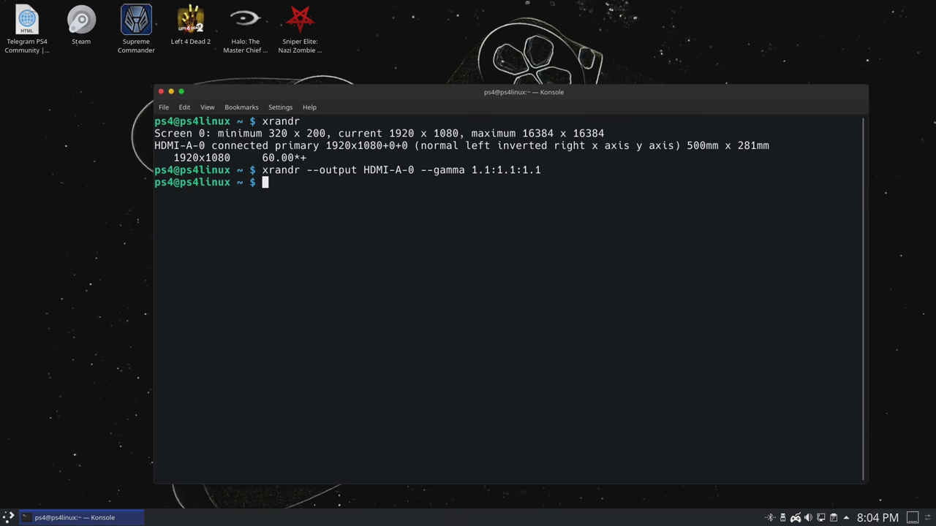
pyautogui.click(161, 92)
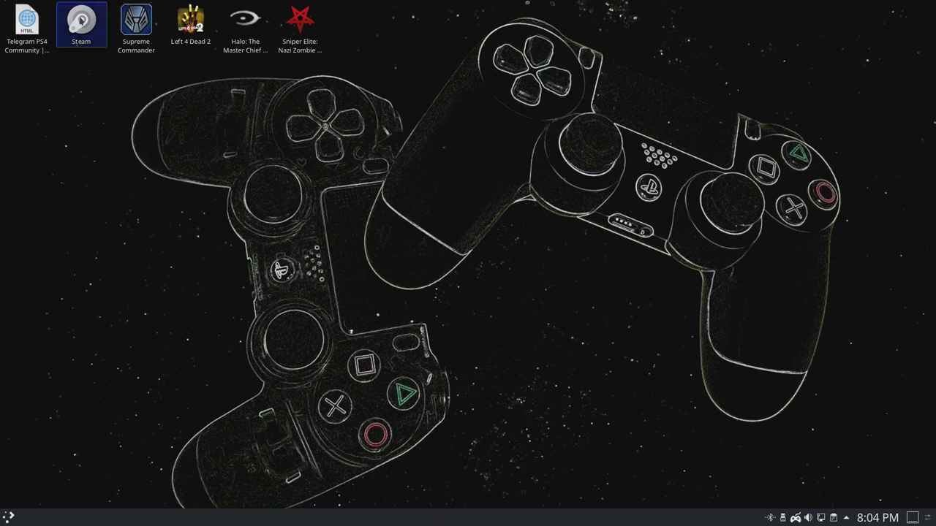
# - Launch Steam from the desktop and list the Games category in the application launcher
pyautogui.click(81, 22)
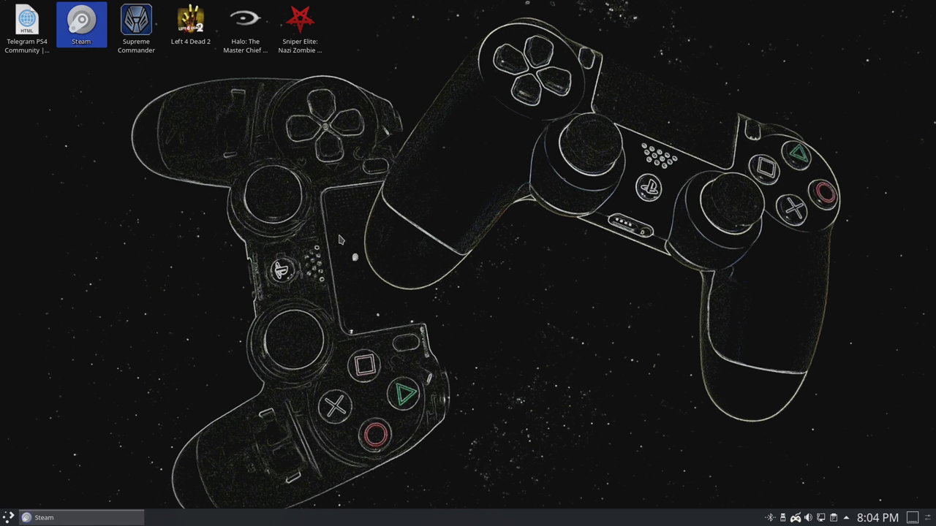
pyautogui.click(8, 517)
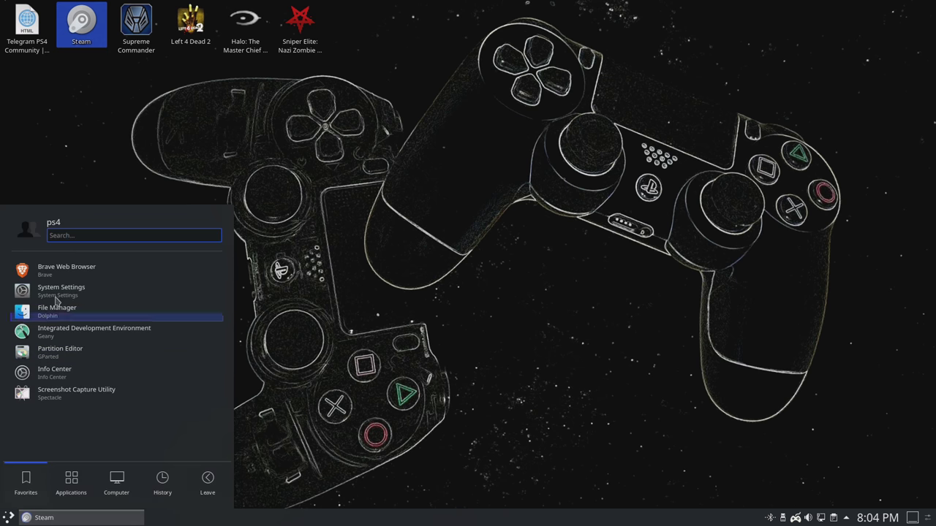
pyautogui.click(76, 486)
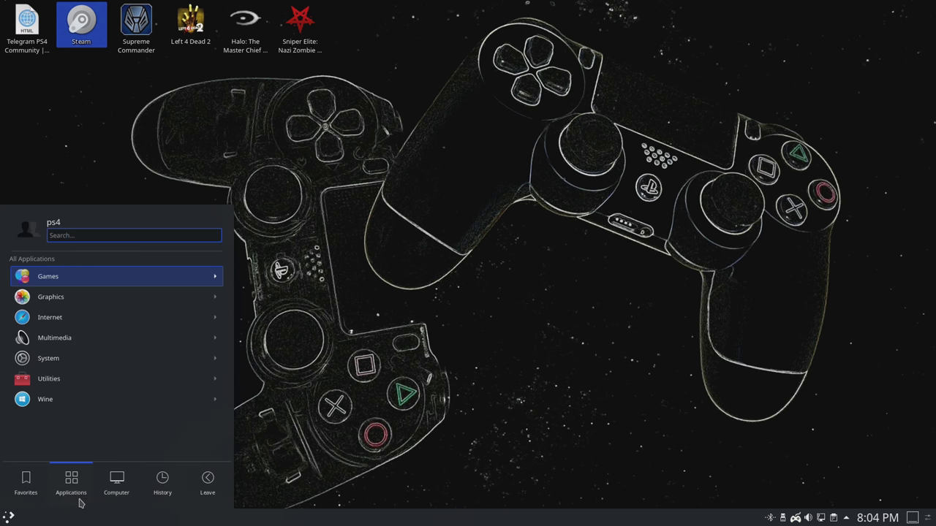
pyautogui.click(42, 276)
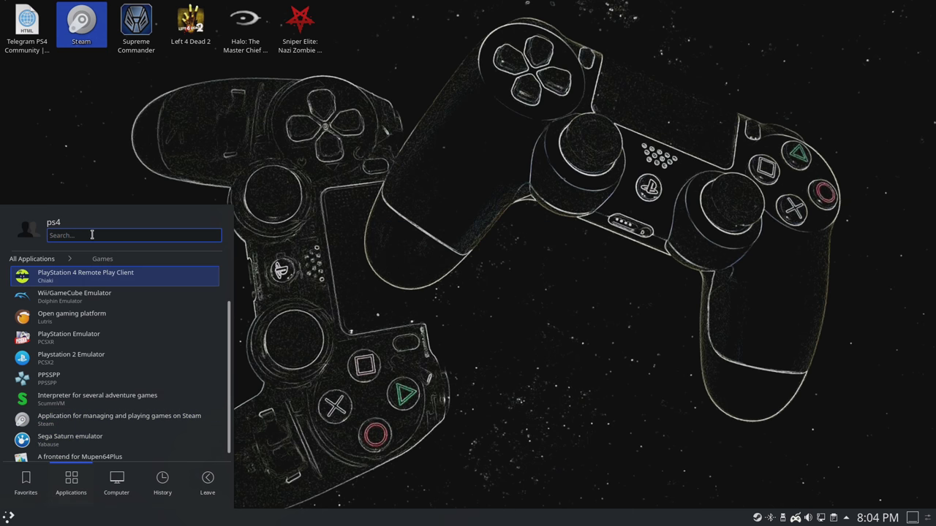
# - Open the Steam library and look through its games, including the pages of DOOM and Left 4 Dead 2
pyautogui.moveTo(289, 108)
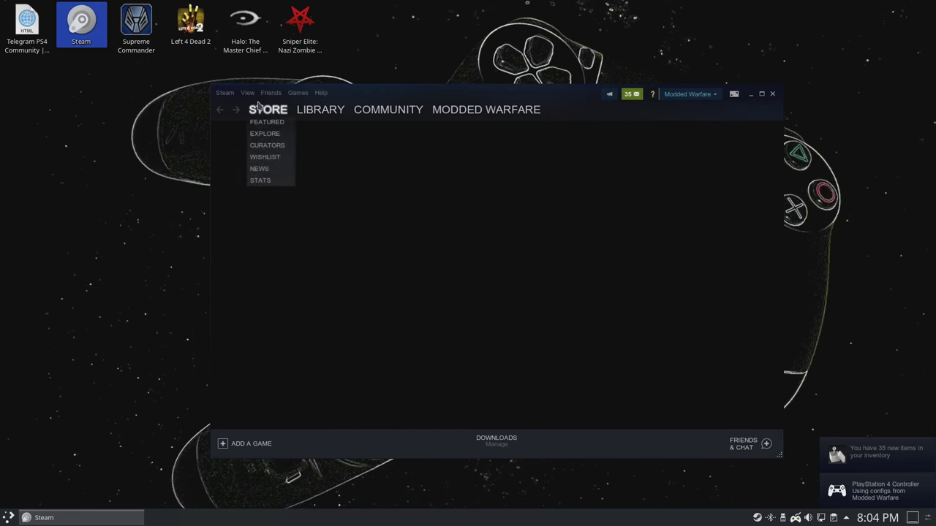
pyautogui.click(311, 120)
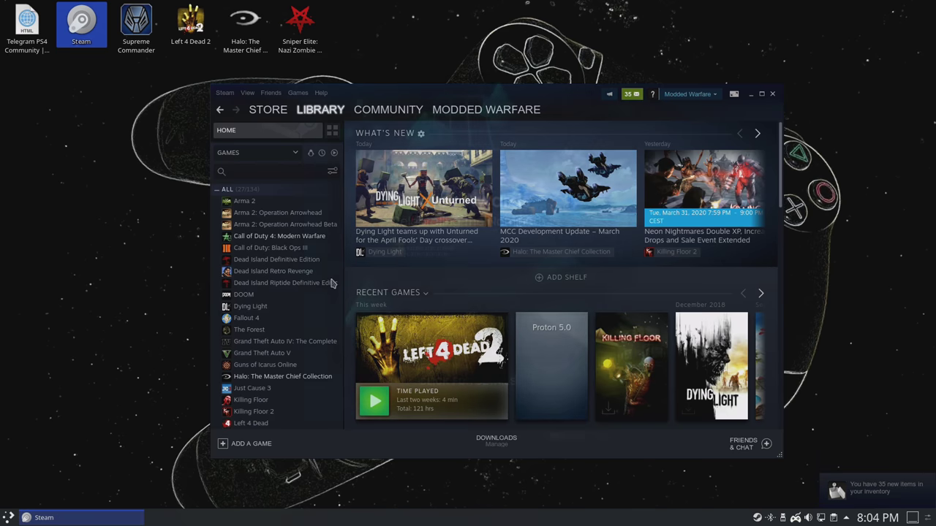
pyautogui.scroll(-3, 278, 297)
pyautogui.click(267, 258)
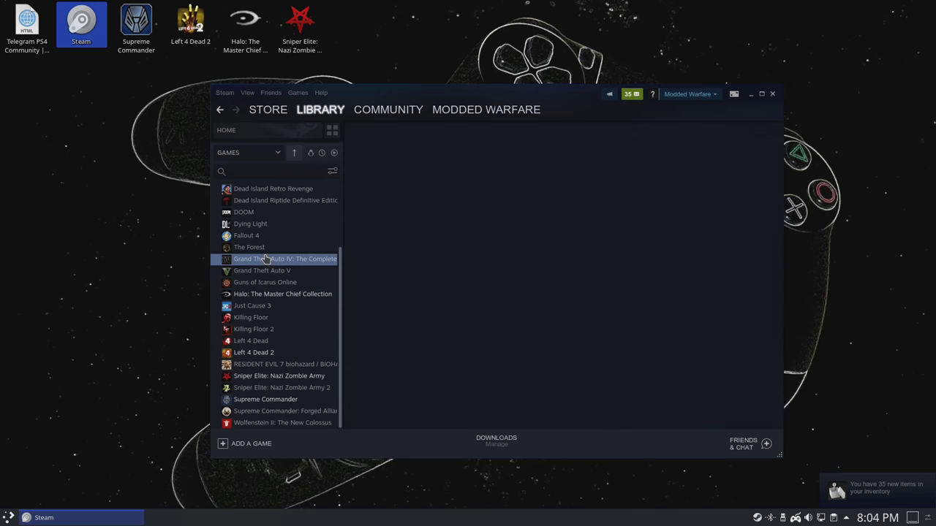
pyautogui.click(271, 236)
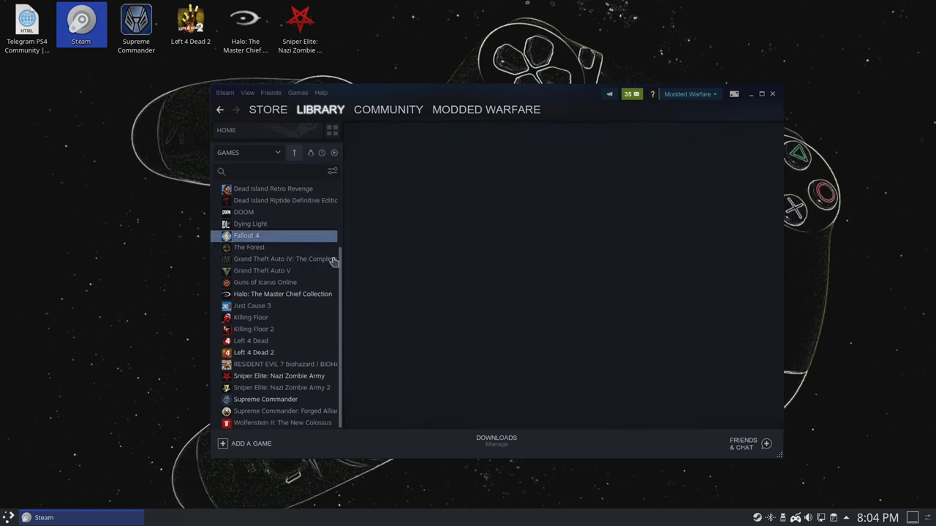
pyautogui.click(245, 212)
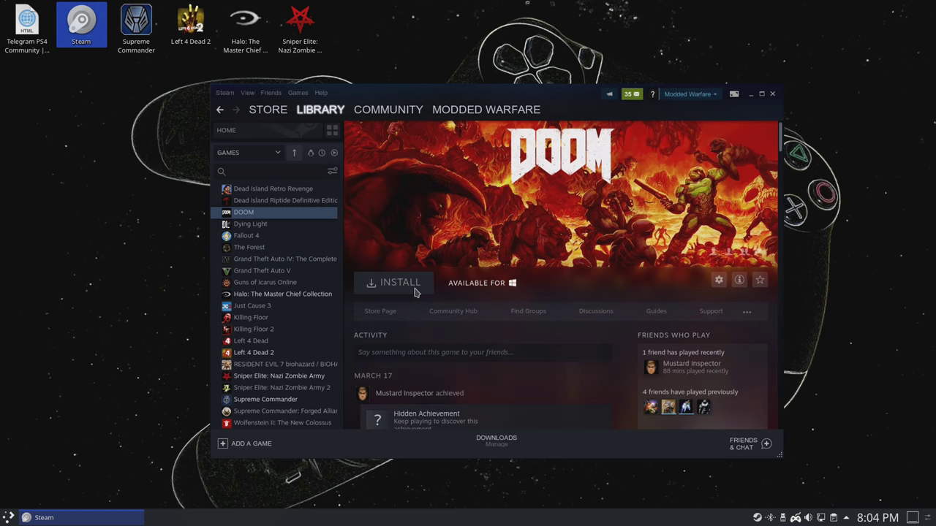
pyautogui.click(241, 353)
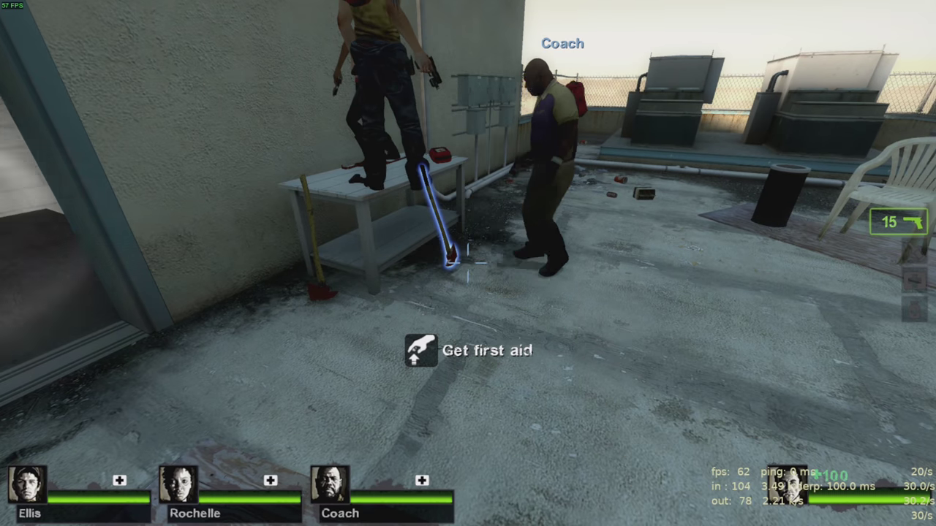
pyautogui.rightClick(468, 263)
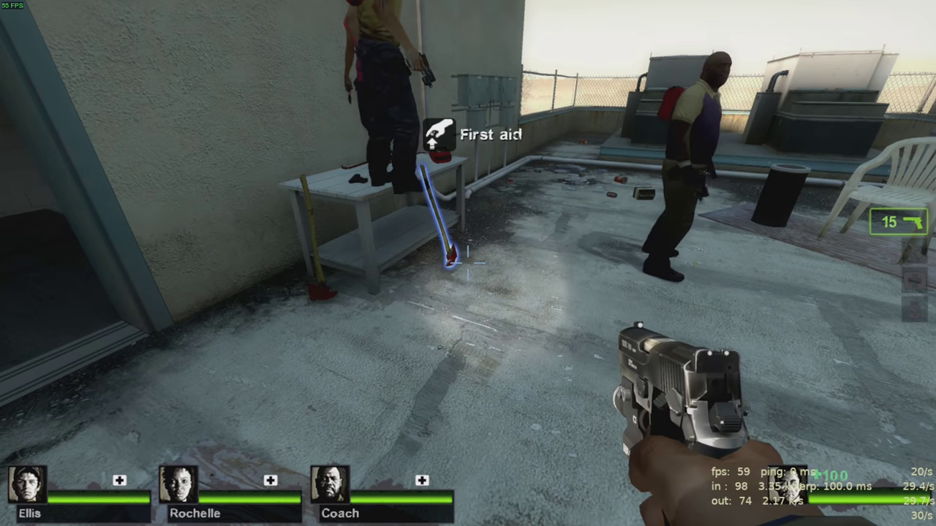
pyautogui.press('w')
pyautogui.press('e')
pyautogui.press('w')
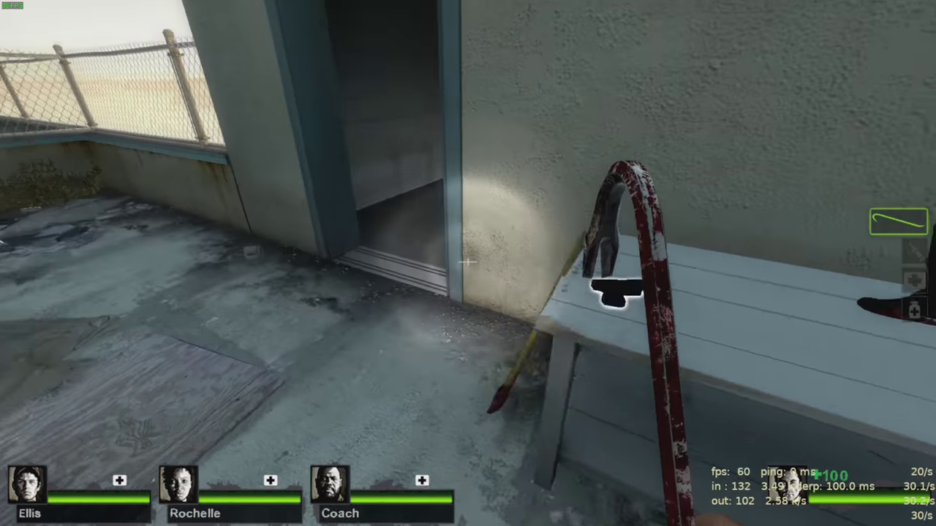
pyautogui.press('w')
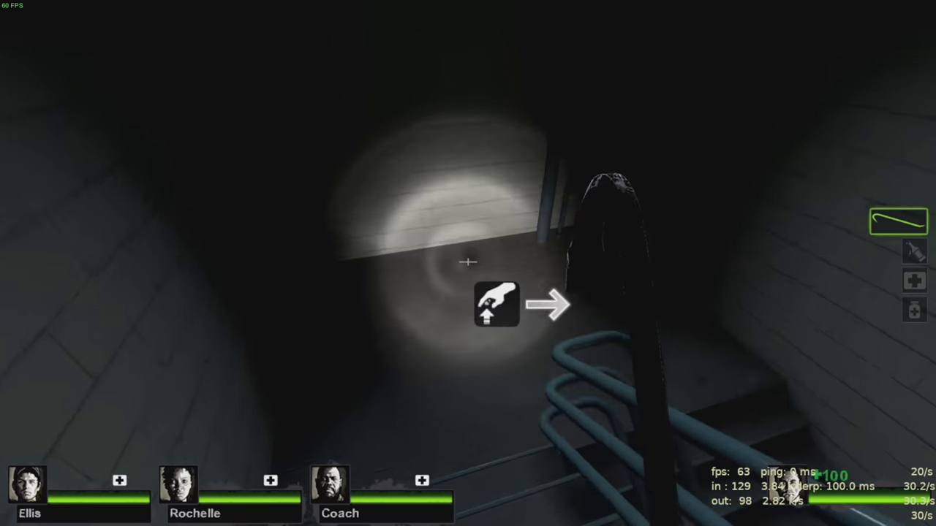
pyautogui.press('w')
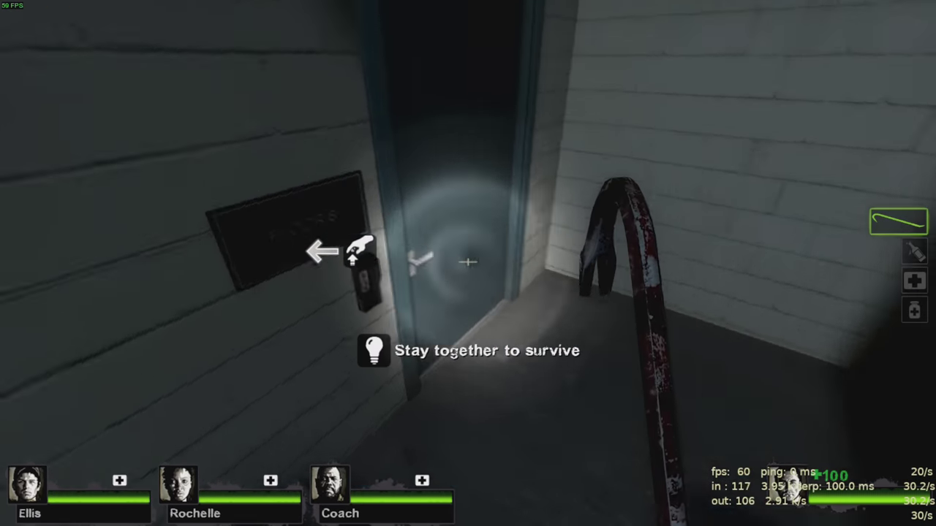
pyautogui.press('e')
pyautogui.press('w')
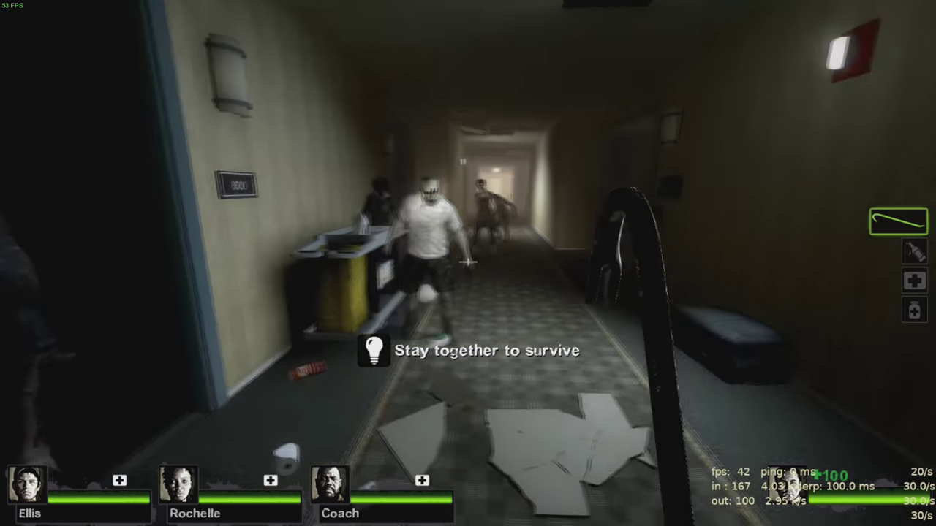
pyautogui.click(468, 263)
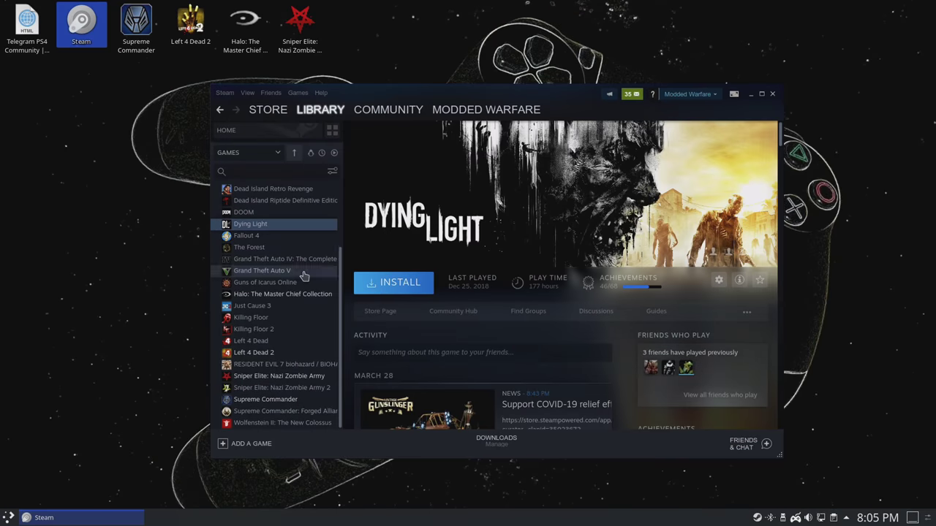
# - View the library pages of The Forest and Grand Theft Auto IV to check their install availability
pyautogui.click(257, 249)
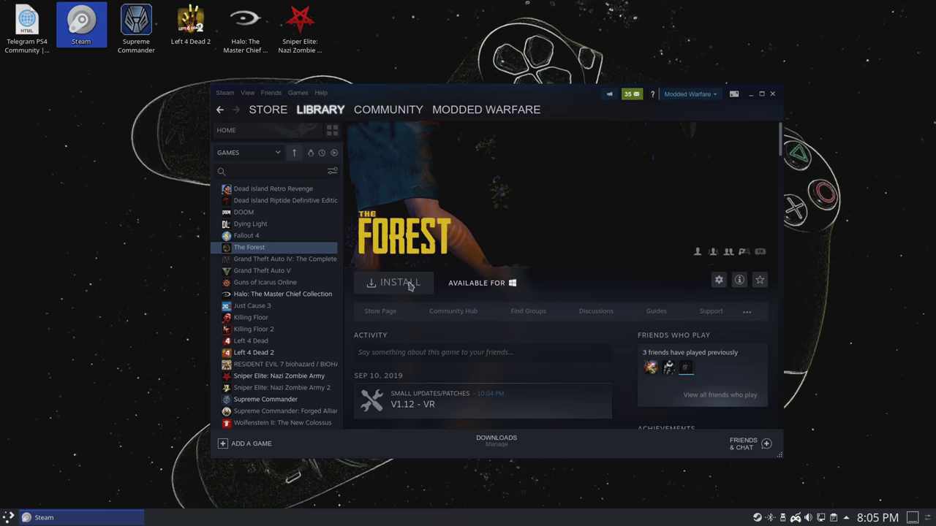
pyautogui.click(252, 260)
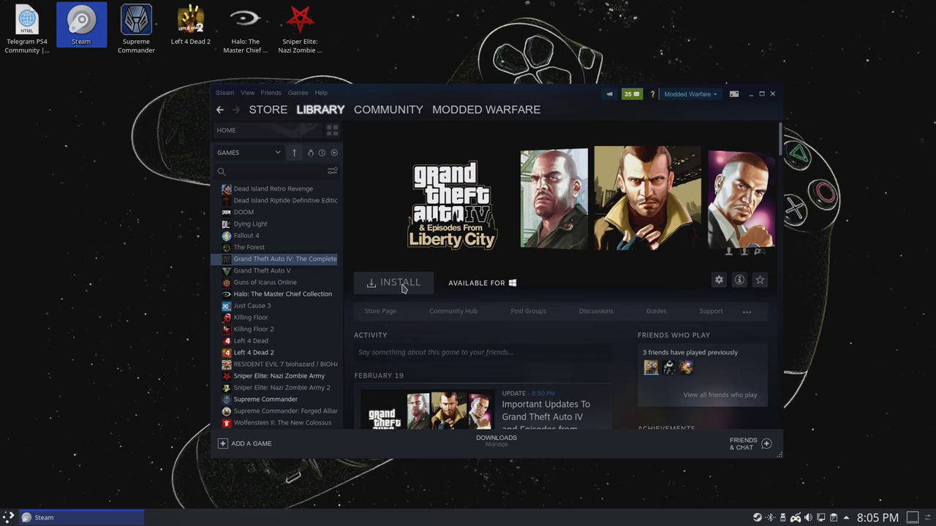
# - Enable Steam Play for supported titles in the Steam settings, restart Steam to apply it, and dismiss the news window
pyautogui.click(225, 95)
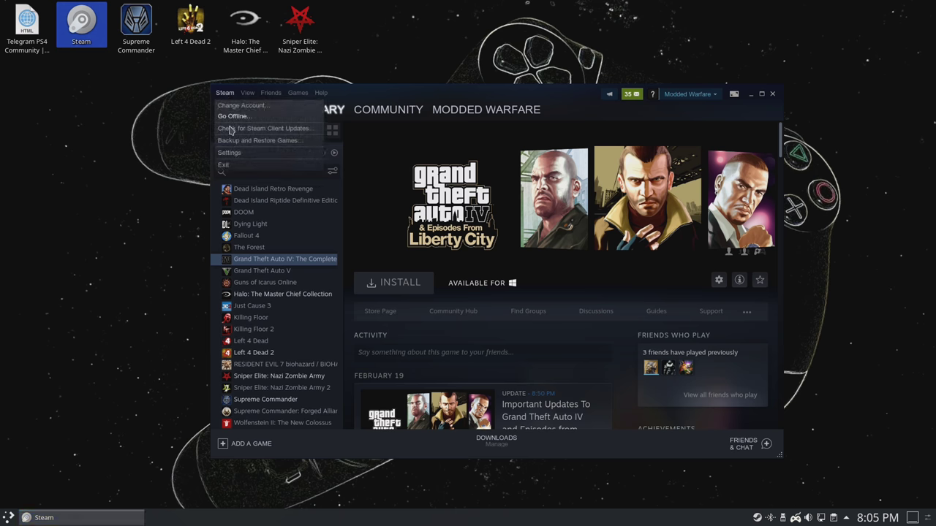
pyautogui.click(227, 153)
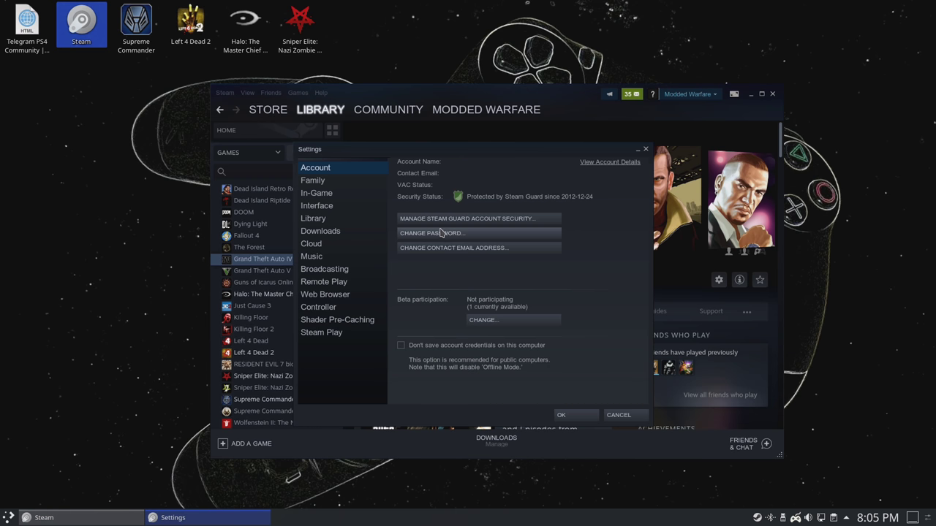
pyautogui.click(327, 334)
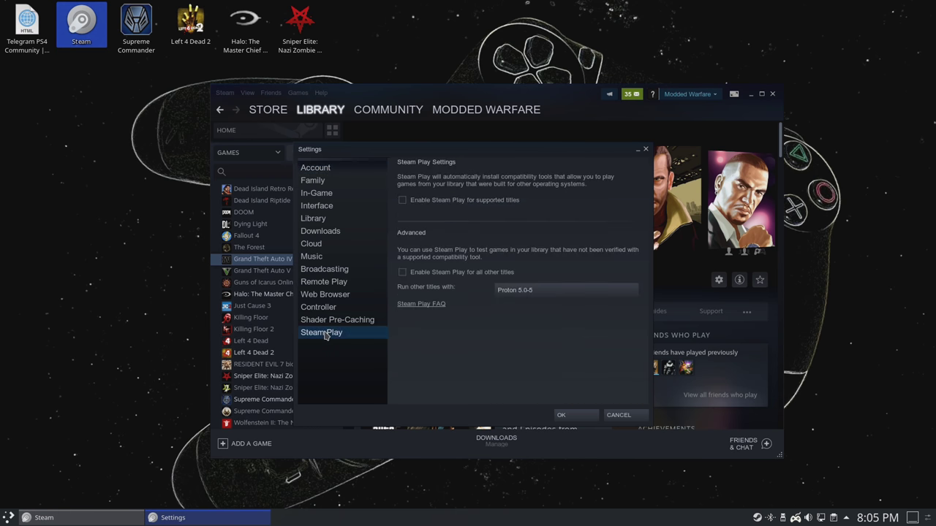
pyautogui.click(427, 202)
pyautogui.click(575, 414)
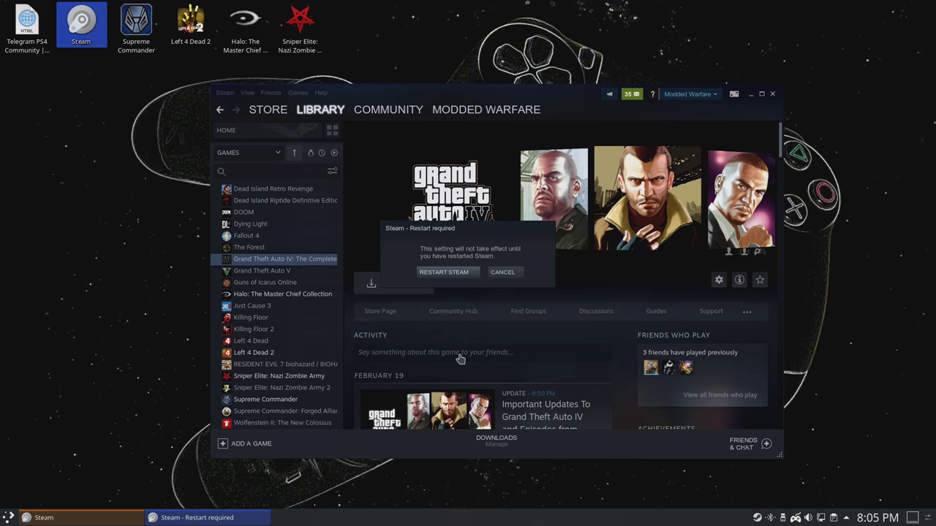
pyautogui.click(443, 272)
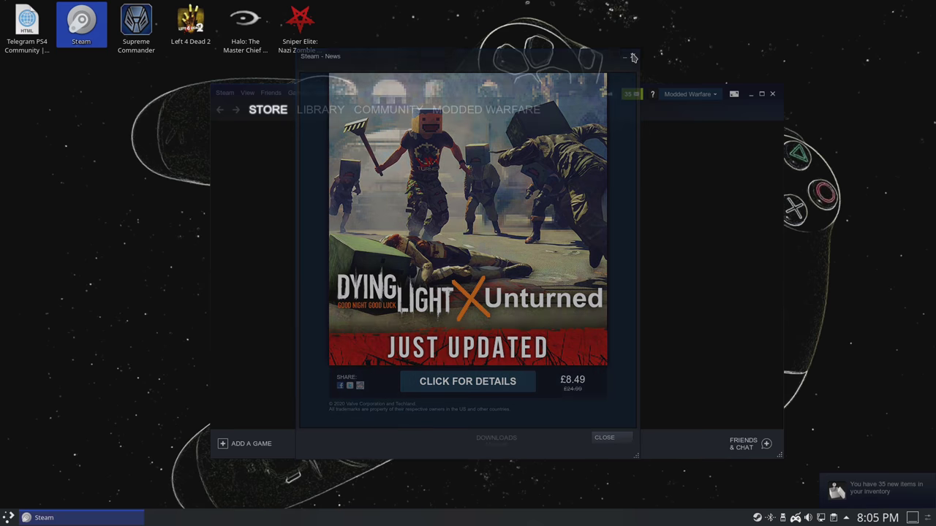
pyautogui.click(633, 57)
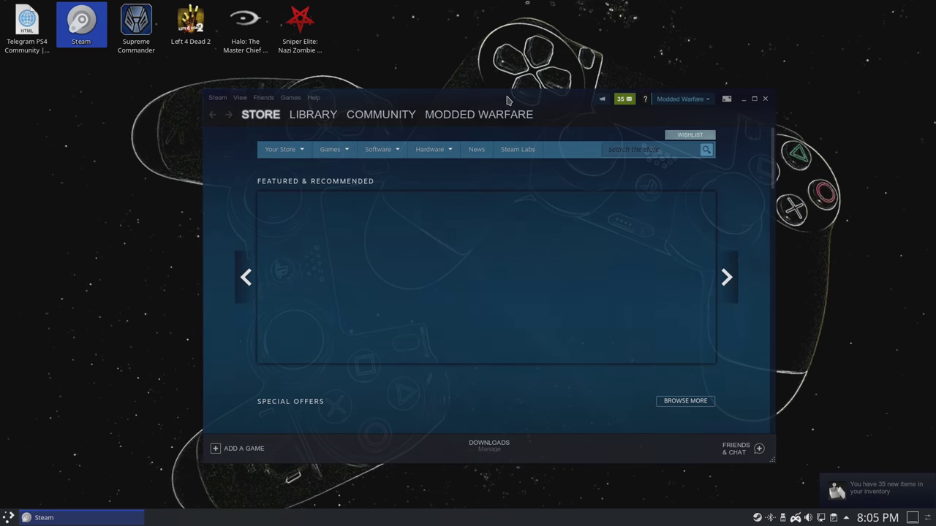
# - View the library pages of Arma 2: Operation Arrowhead and other Windows games to check their install availability
pyautogui.moveTo(299, 115)
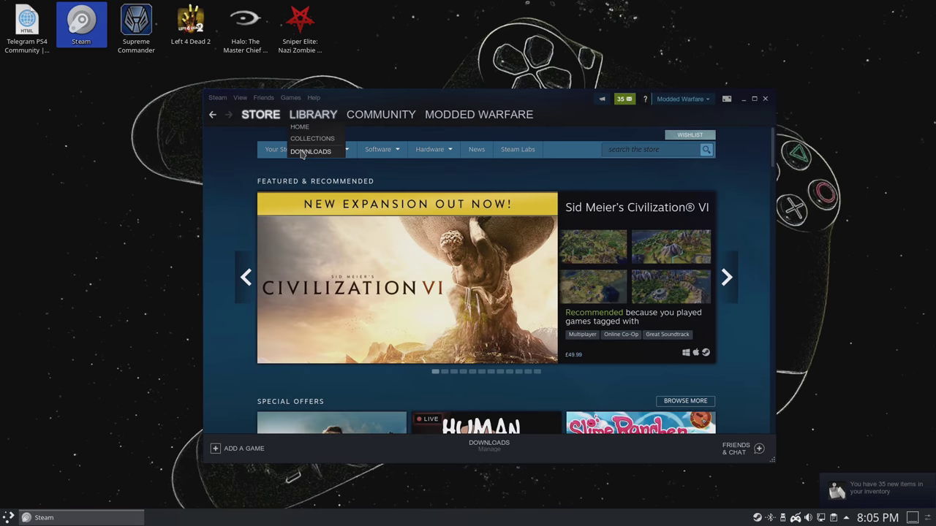
pyautogui.click(299, 127)
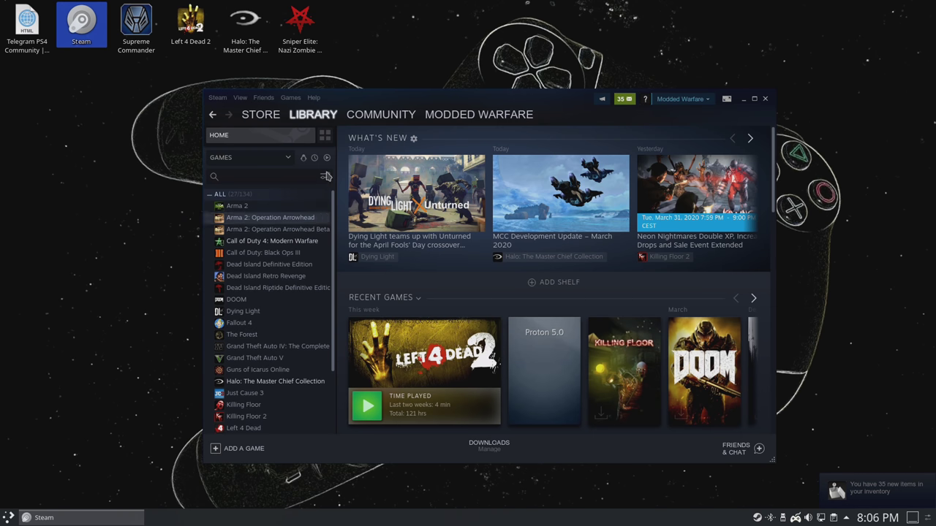
pyautogui.click(260, 217)
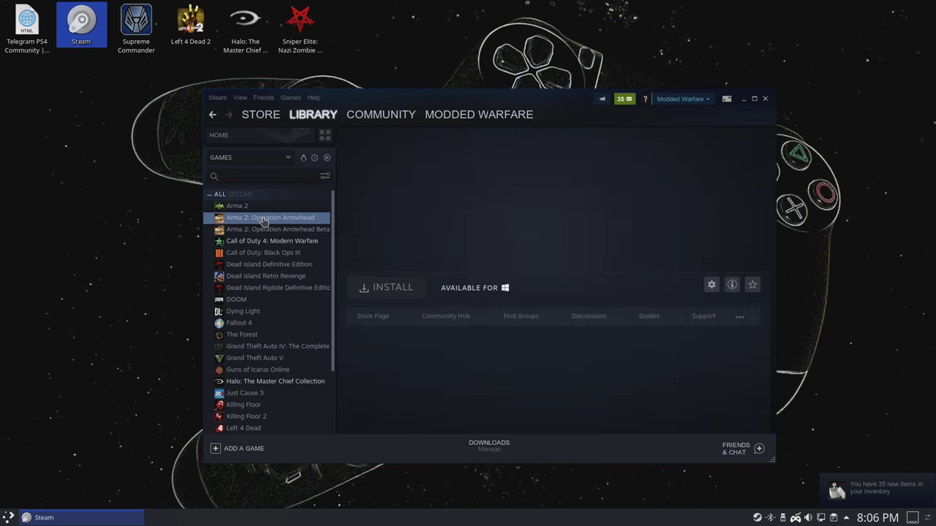
pyautogui.scroll(-1, 238, 293)
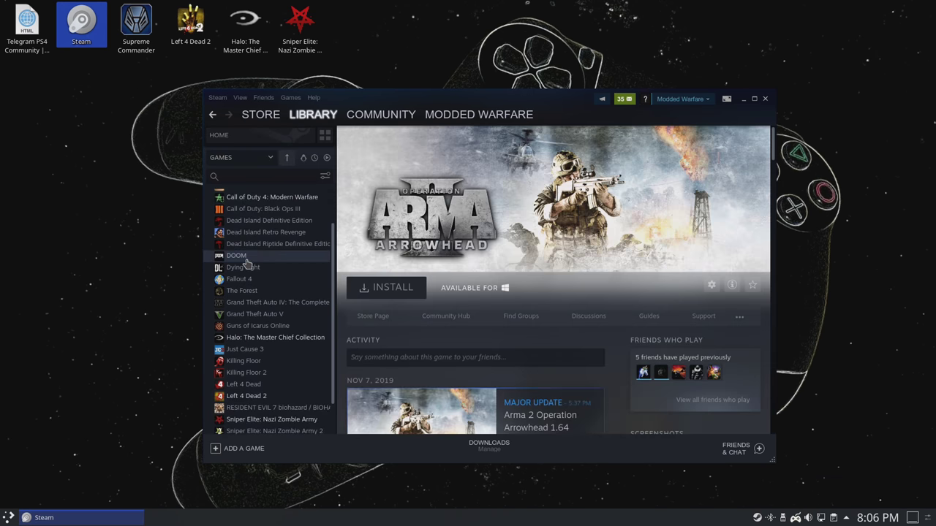
pyautogui.click(241, 256)
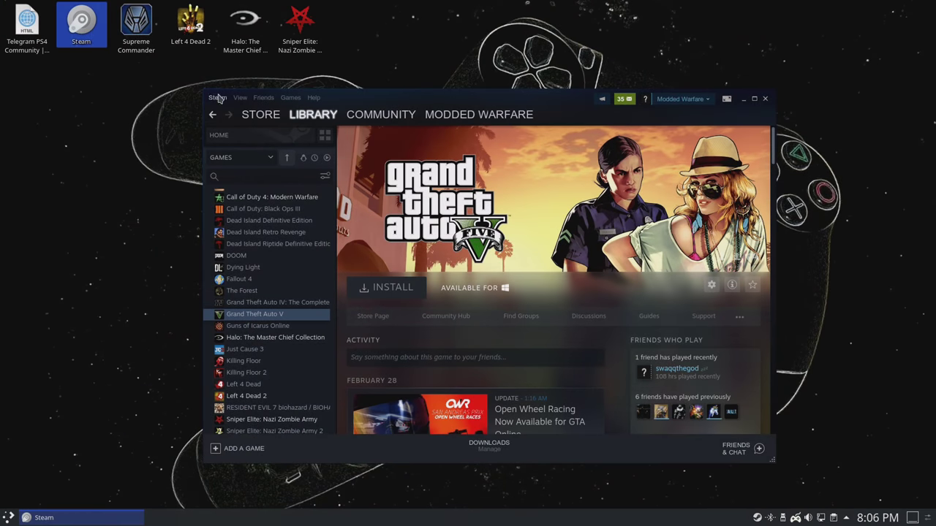
# - Enable Steam Play for all other titles, run them with Proton 5.0-5, and restart Steam to apply the change
pyautogui.click(220, 99)
pyautogui.click(232, 159)
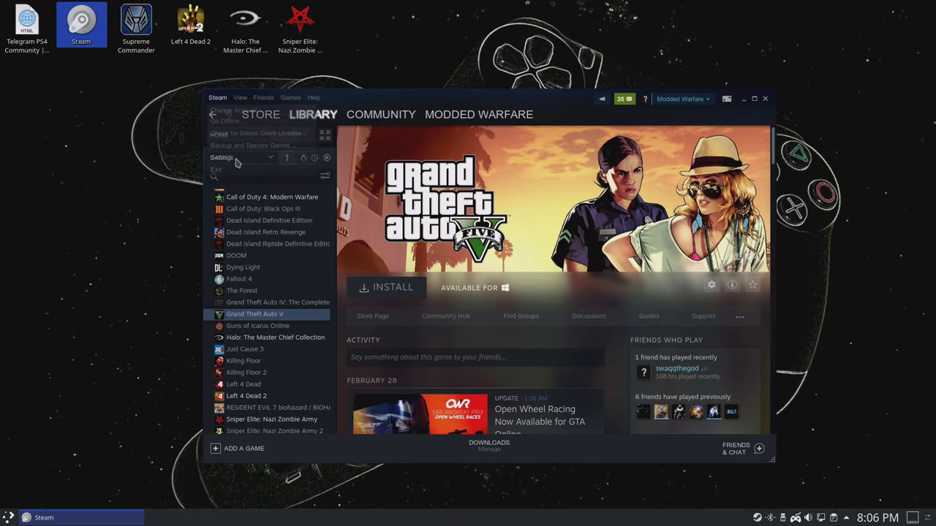
pyautogui.click(313, 334)
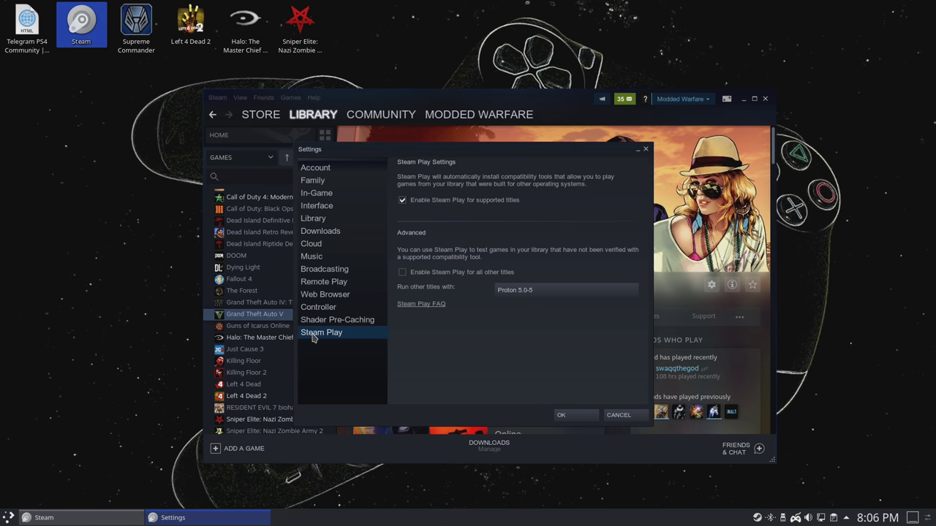
pyautogui.click(426, 273)
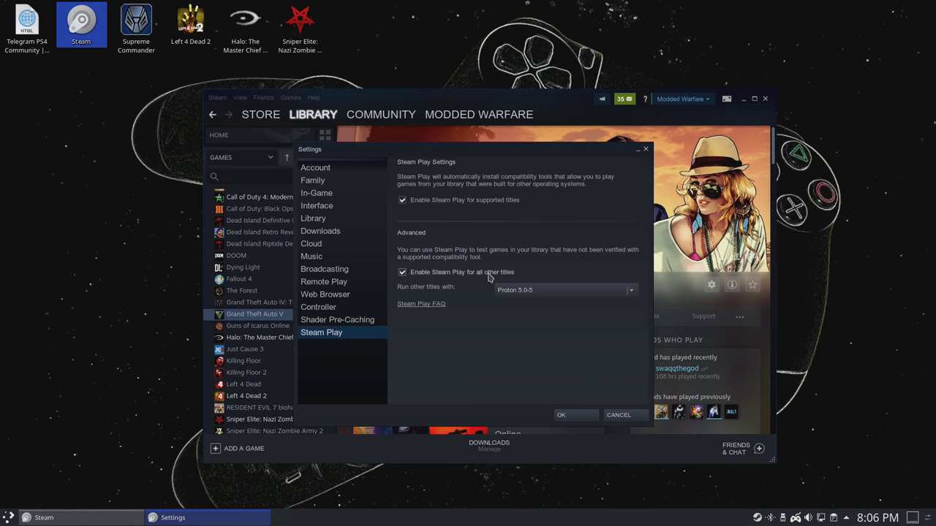
pyautogui.click(632, 293)
pyautogui.click(579, 307)
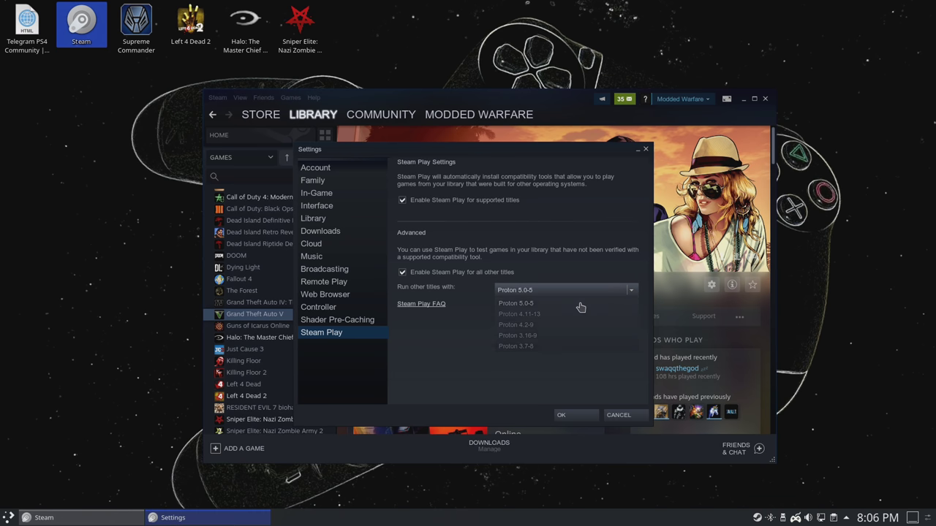
pyautogui.click(561, 414)
pyautogui.click(465, 274)
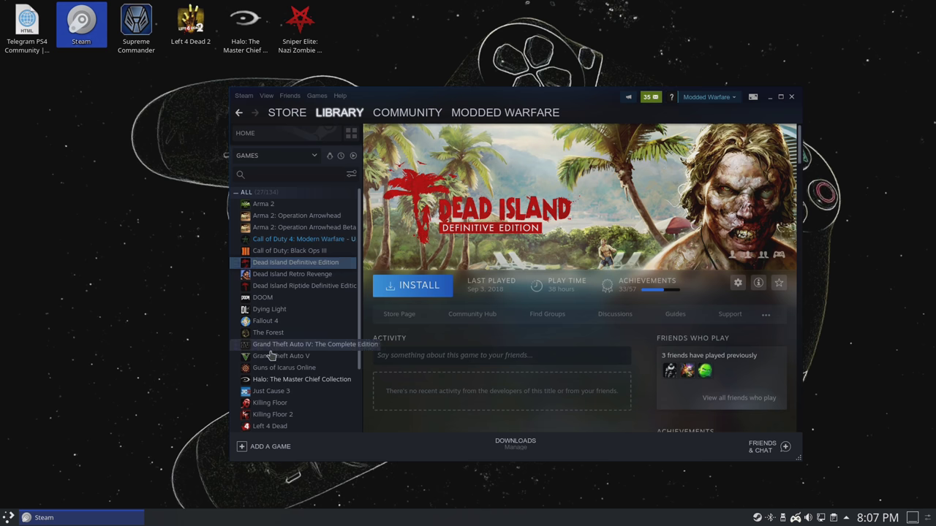
# - Check the play or install options for Grand Theft Auto V, Halo: The Master Chief Collection and Sniper Elite: Nazi Zombie Army
pyautogui.click(274, 357)
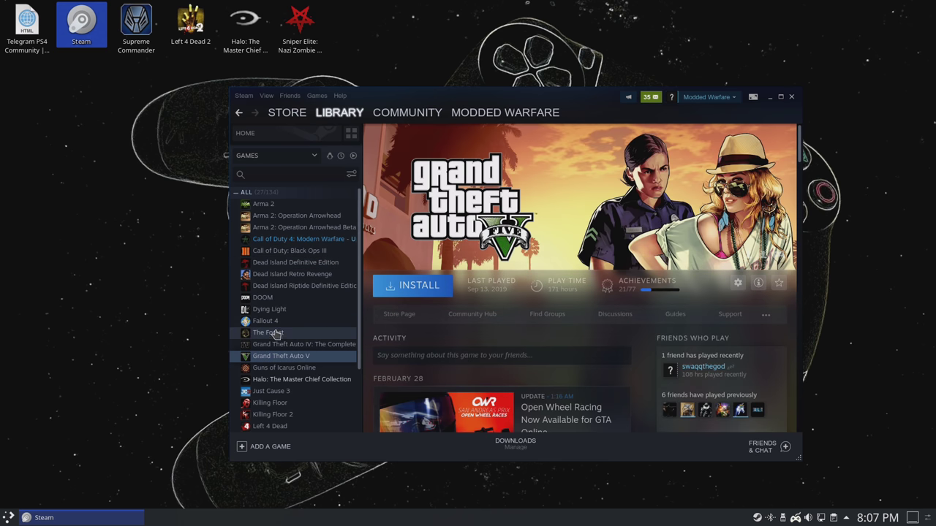
pyautogui.scroll(-3, 277, 335)
pyautogui.click(321, 299)
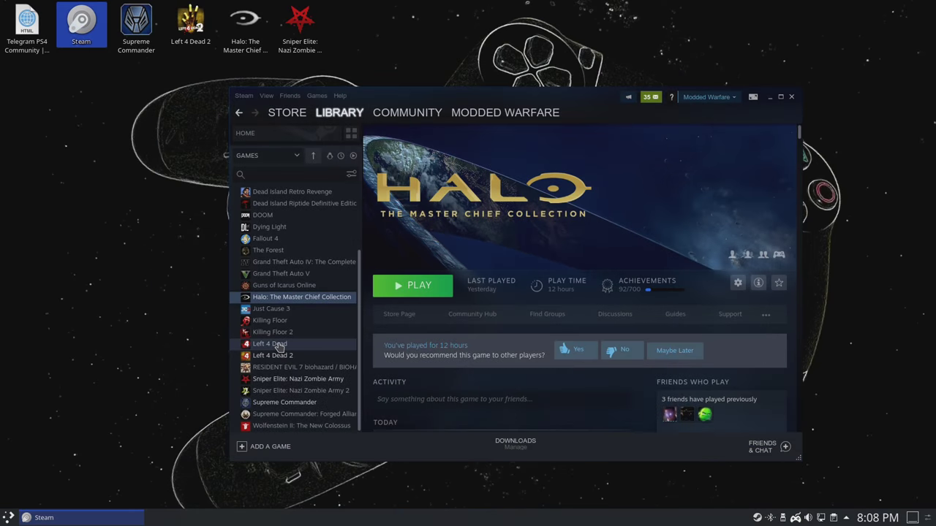
pyautogui.scroll(-3, 268, 308)
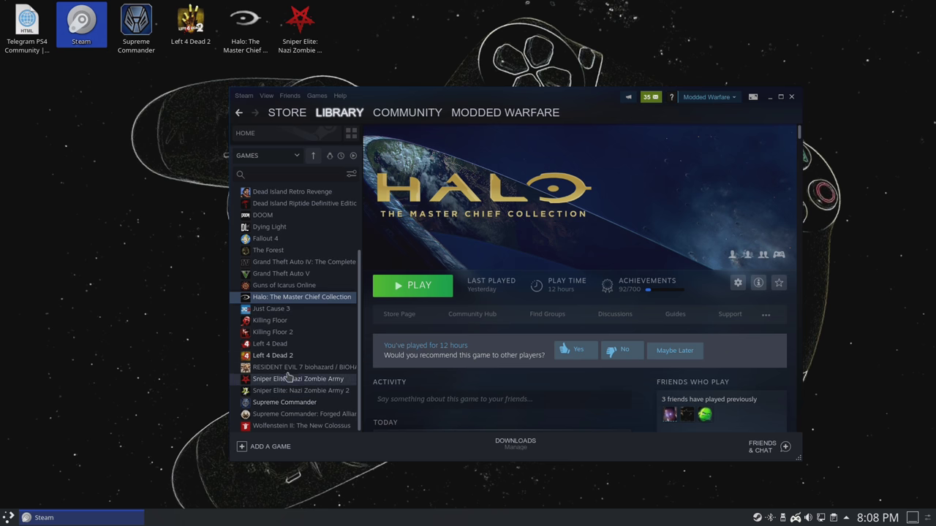
pyautogui.click(322, 402)
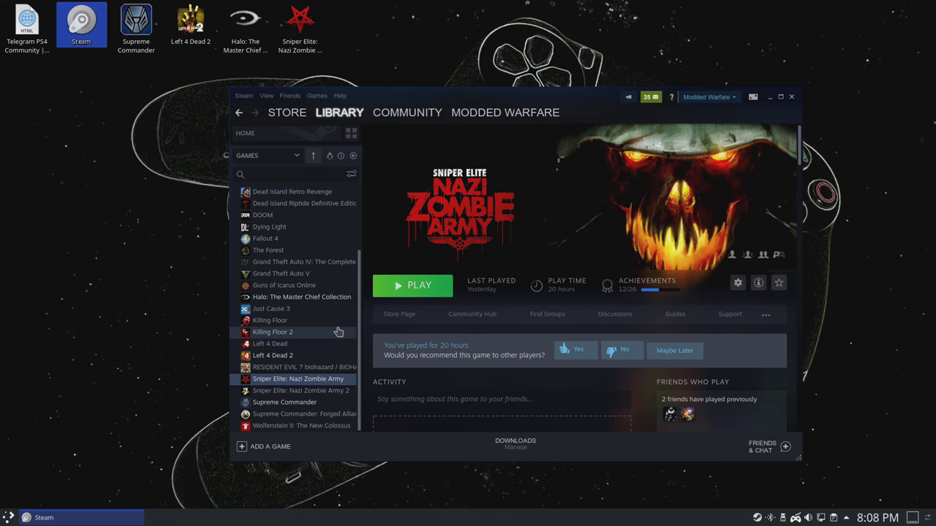
pyautogui.moveTo(509, 95); pyautogui.dragTo(503, 91)
pyautogui.scroll(3, 321, 269)
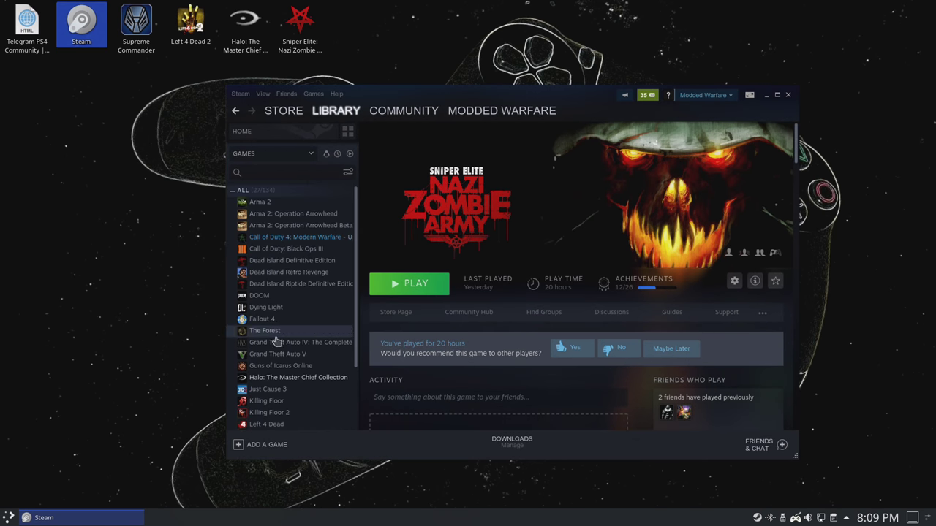
pyautogui.scroll(-3, 322, 322)
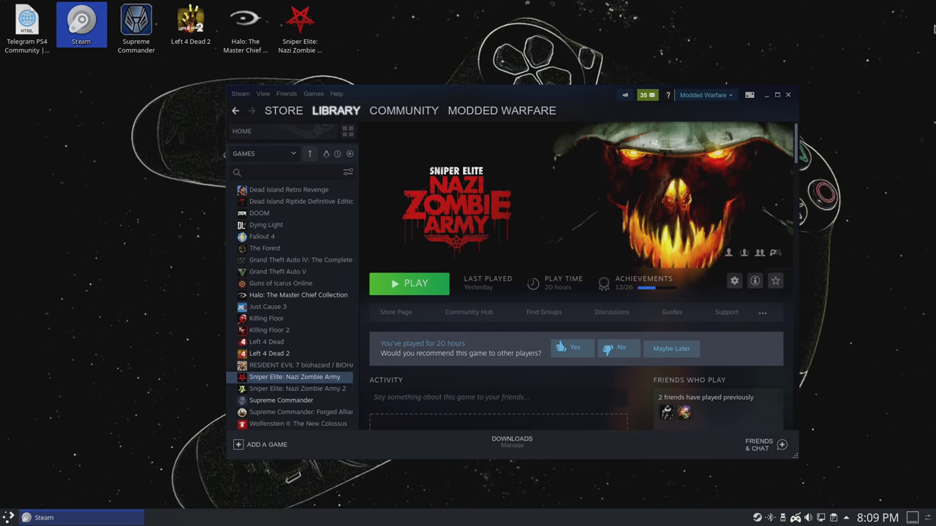
pyautogui.moveTo(584, 97); pyautogui.dragTo(612, 93)
pyautogui.moveTo(454, 89); pyautogui.dragTo(391, 91)
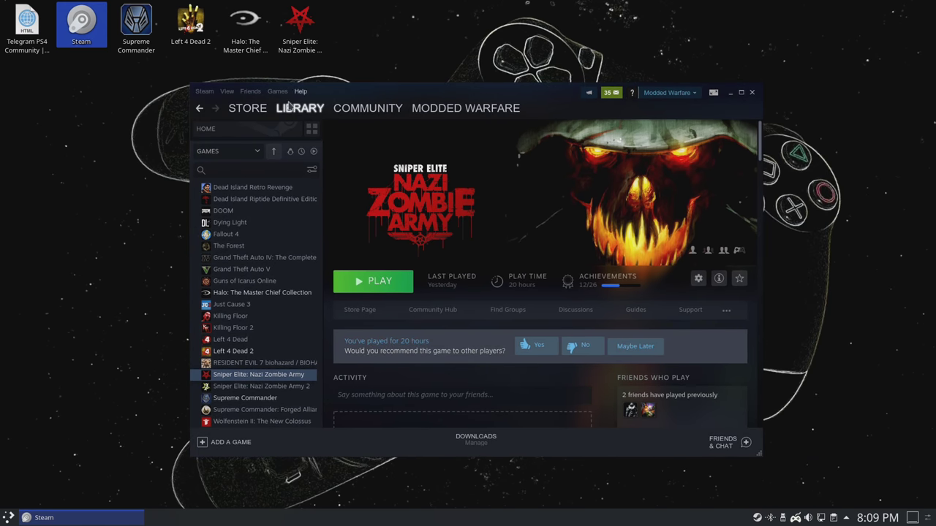
# - Close the Steam window and launch the Lutris open gaming platform from the Games category of the application launcher
pyautogui.click(753, 93)
pyautogui.click(9, 517)
pyautogui.click(71, 489)
pyautogui.click(76, 277)
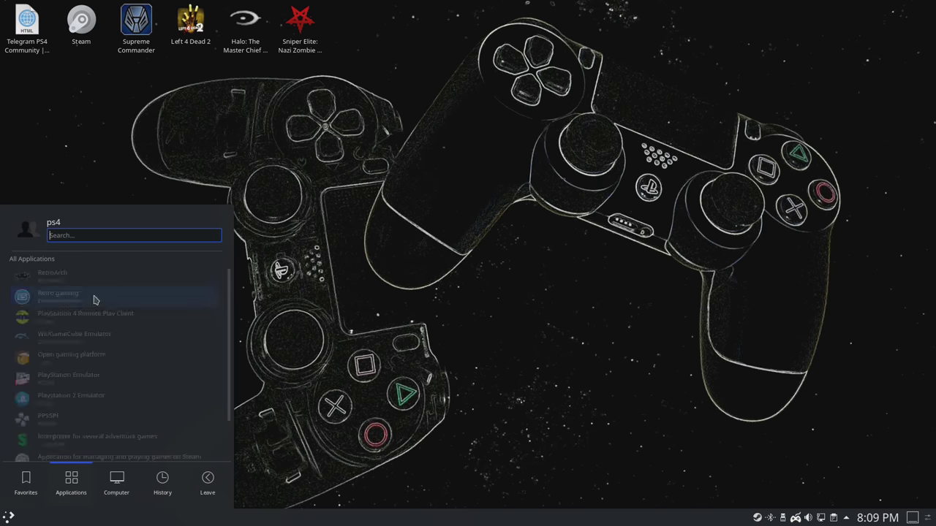
pyautogui.click(66, 356)
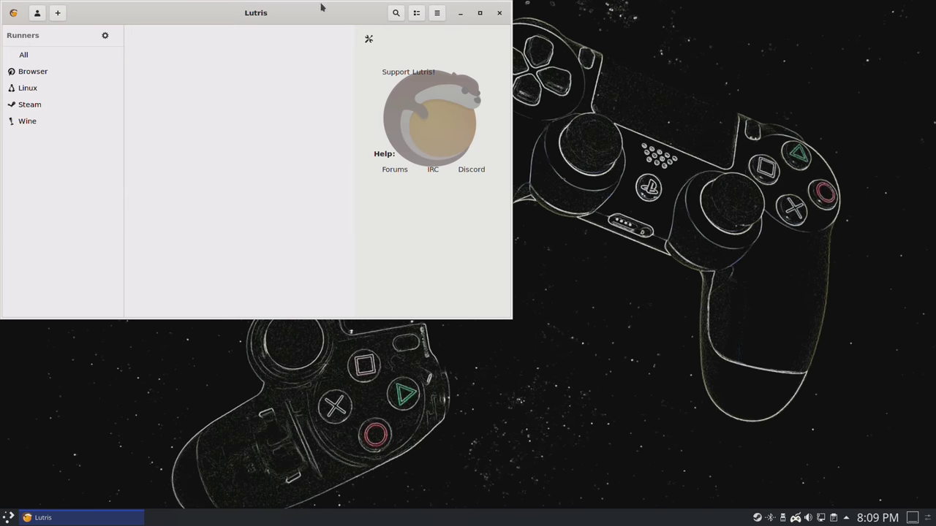
# - Move the Lutris window towards the middle of the desktop and switch it to the dark theme
pyautogui.moveTo(320, 7); pyautogui.dragTo(483, 96)
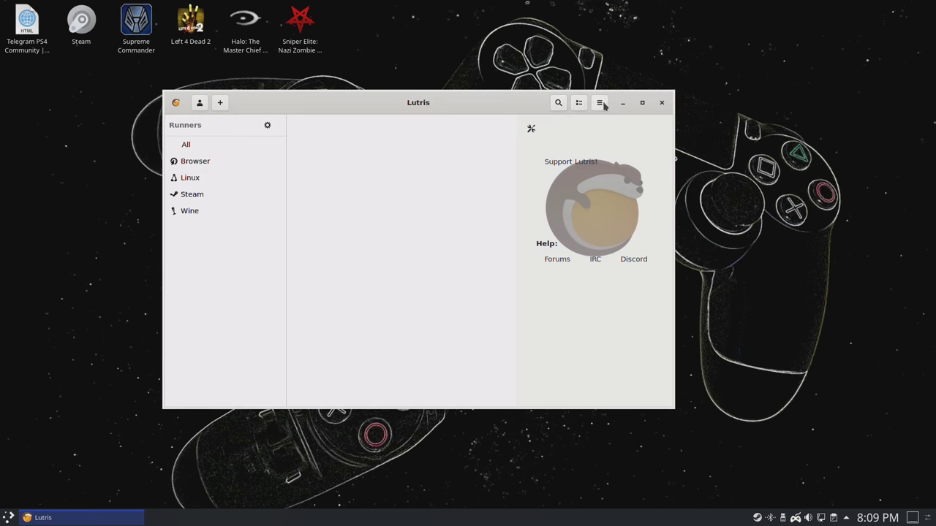
pyautogui.click(599, 102)
pyautogui.click(642, 167)
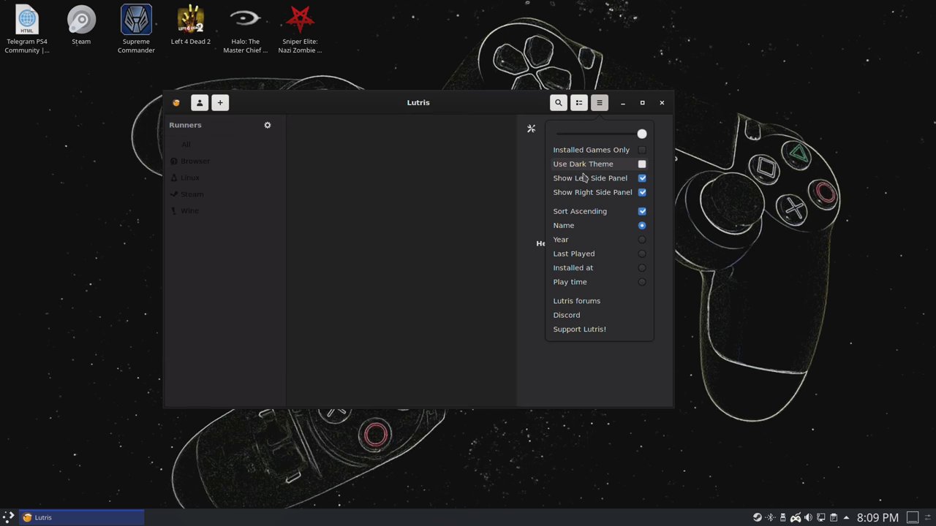
pyautogui.moveTo(424, 92); pyautogui.dragTo(440, 96)
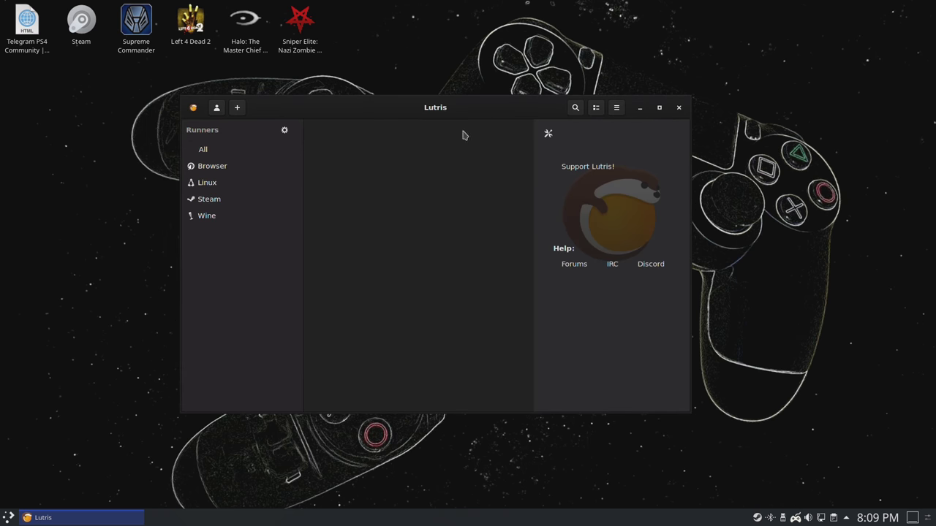
# - Import all the listed Steam games into the Lutris library and close the import window
pyautogui.click(237, 108)
pyautogui.click(231, 158)
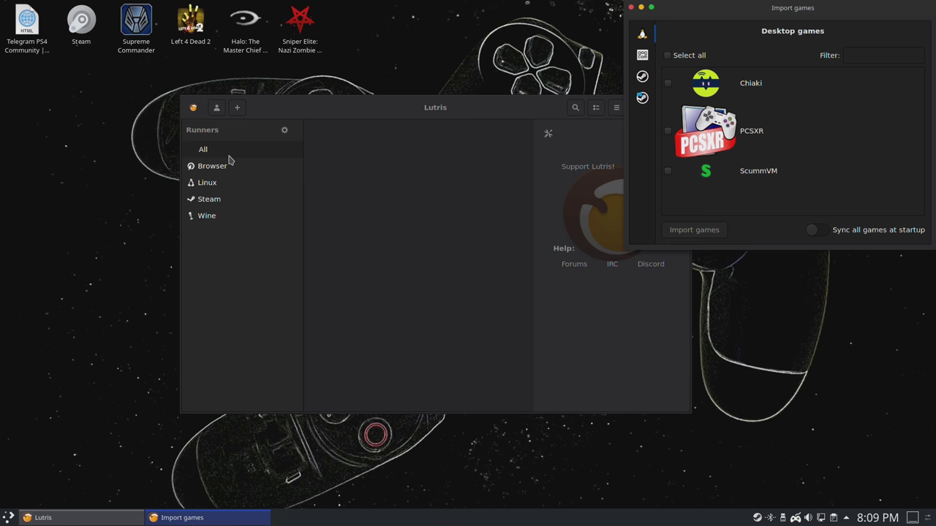
pyautogui.click(263, 184)
pyautogui.moveTo(420, 116); pyautogui.dragTo(458, 142)
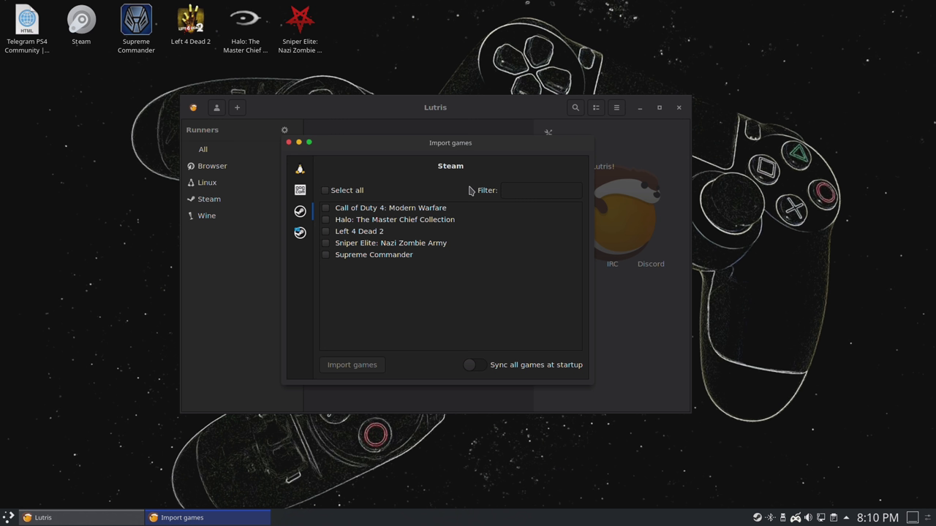
pyautogui.click(325, 191)
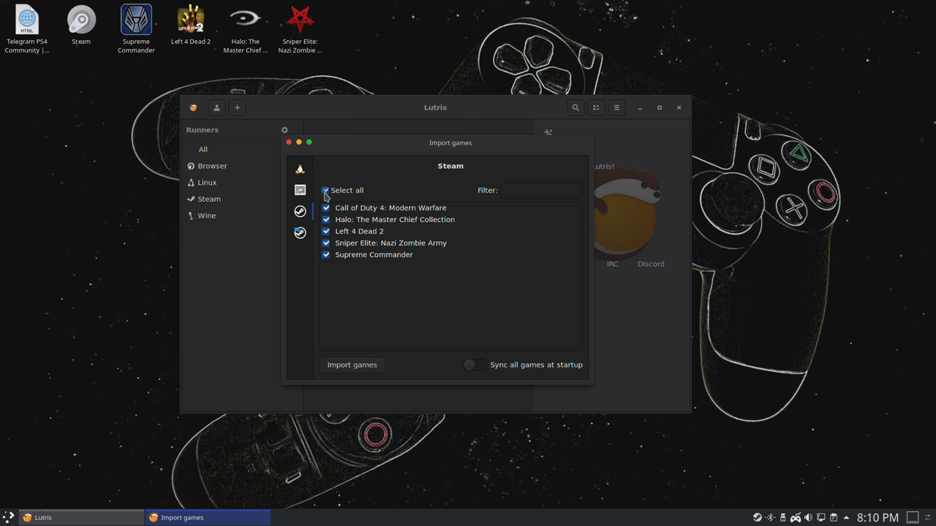
pyautogui.click(343, 371)
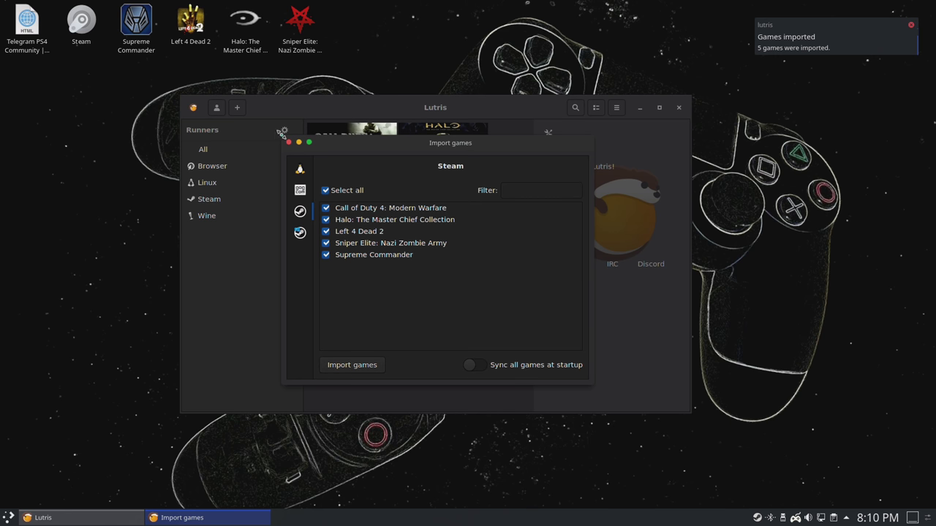
pyautogui.click(289, 142)
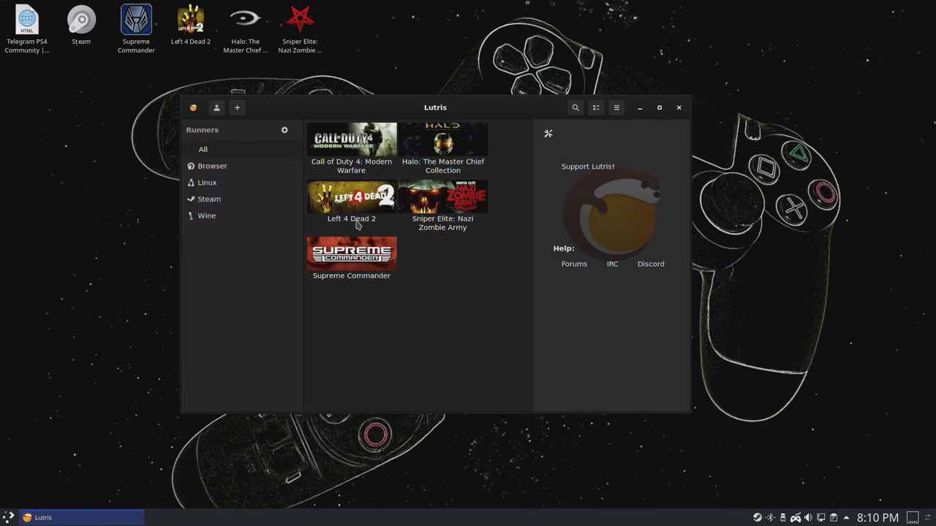
# - View the launch options of Sniper Elite: Nazi Zombie Army and Supreme Commander in the Lutris library
pyautogui.click(444, 231)
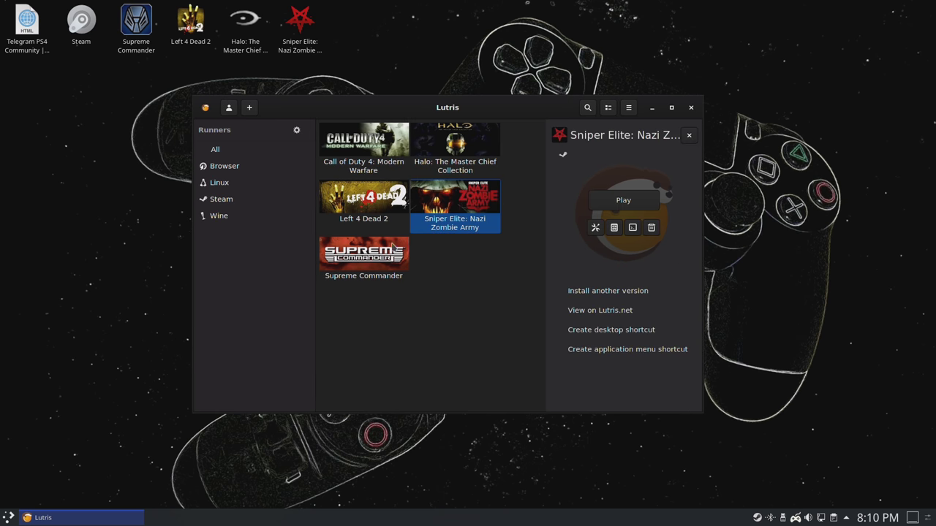
pyautogui.click(393, 247)
pyautogui.click(464, 224)
pyautogui.click(399, 269)
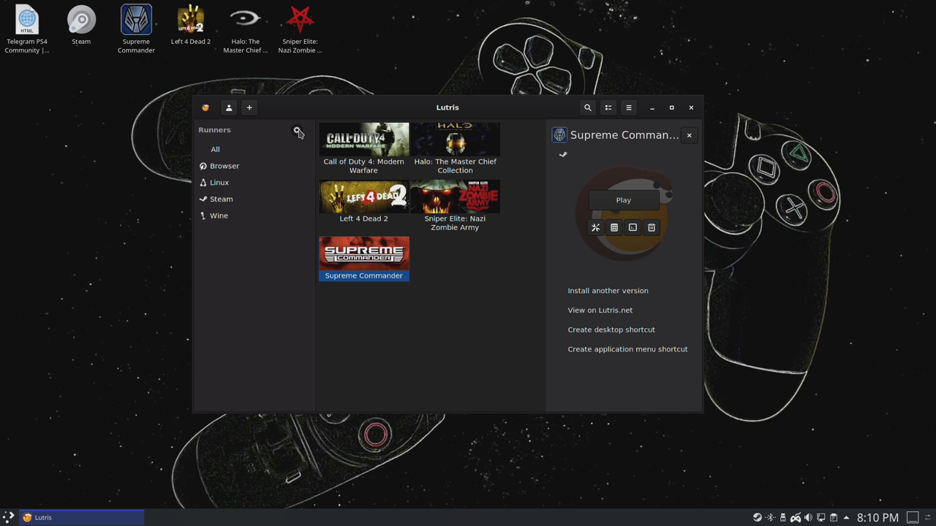
# - Open the Lutris runner manager, centre its window, and install the Wine Steam runner
pyautogui.click(297, 131)
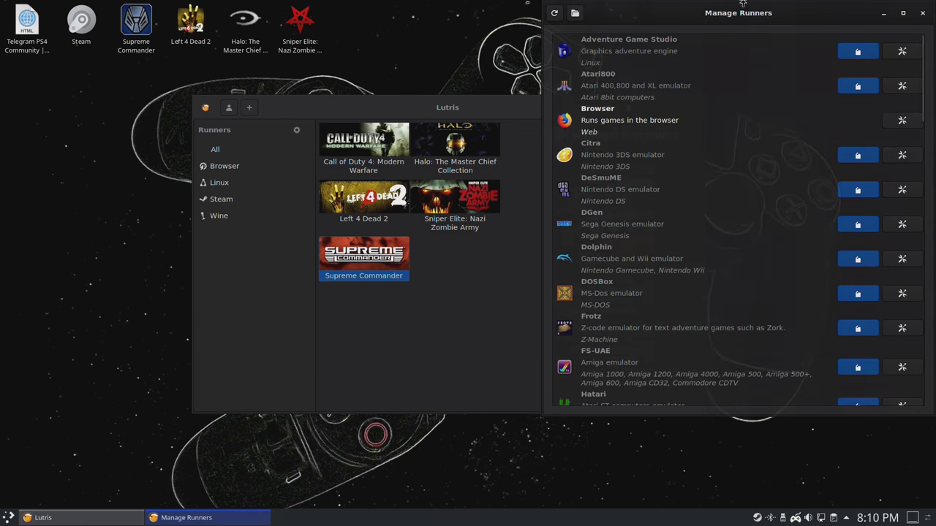
pyautogui.moveTo(737, 9); pyautogui.dragTo(443, 53)
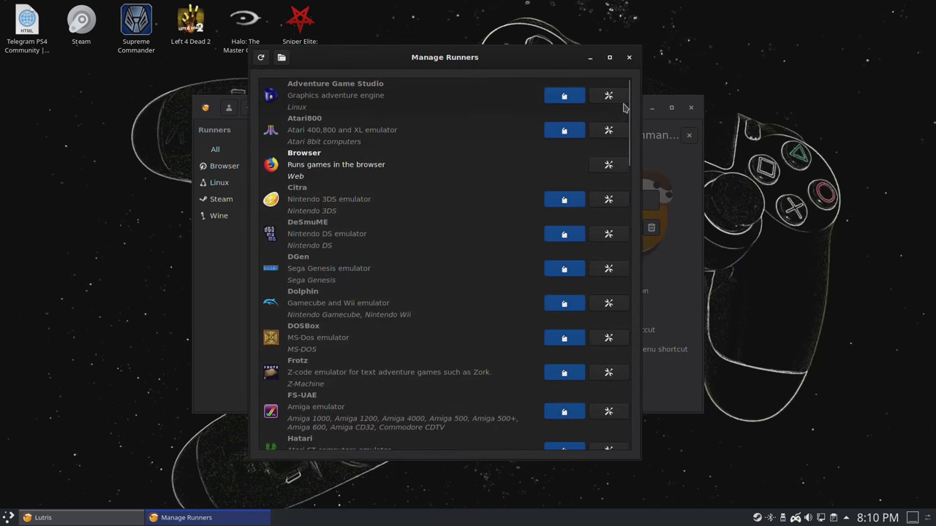
pyautogui.moveTo(628, 104); pyautogui.dragTo(642, 402)
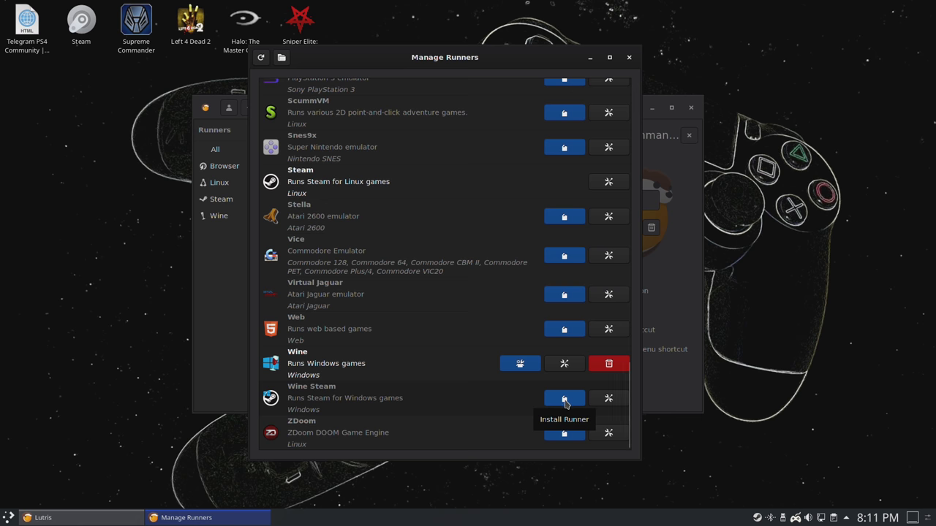
pyautogui.click(564, 400)
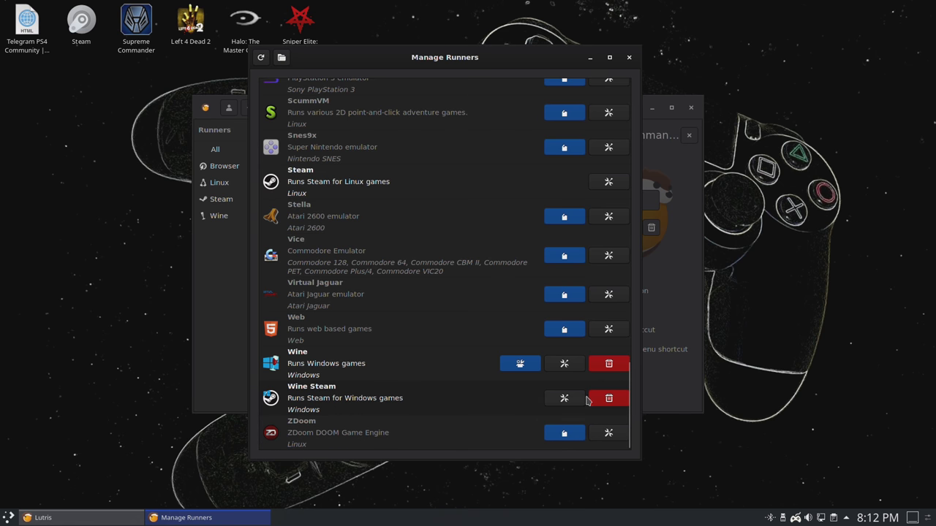
# - Install the lutris-monsterhunter-5.0 Wine version through Wine version management, and close the runner manager
pyautogui.click(521, 364)
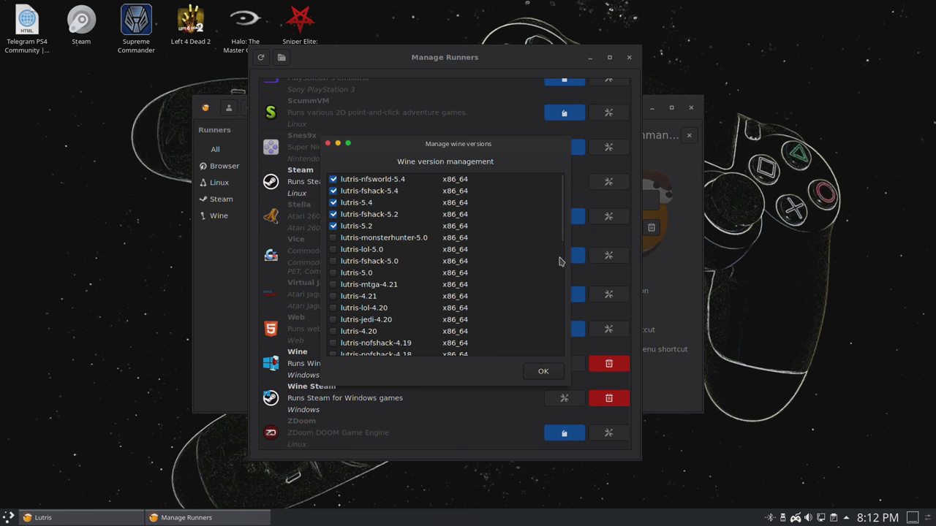
pyautogui.click(334, 239)
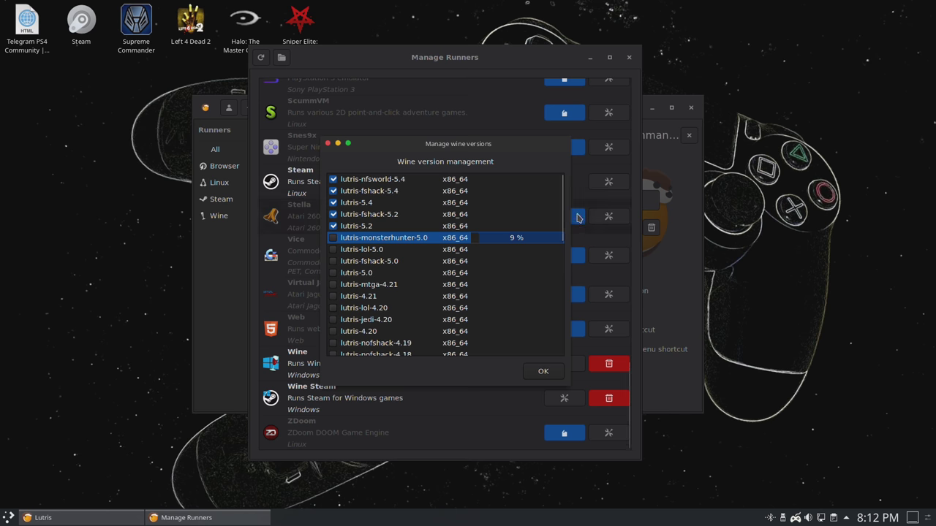
pyautogui.scroll(-1, 563, 199)
pyautogui.scroll(1, 563, 200)
pyautogui.scroll(-8, 563, 200)
pyautogui.scroll(8, 563, 200)
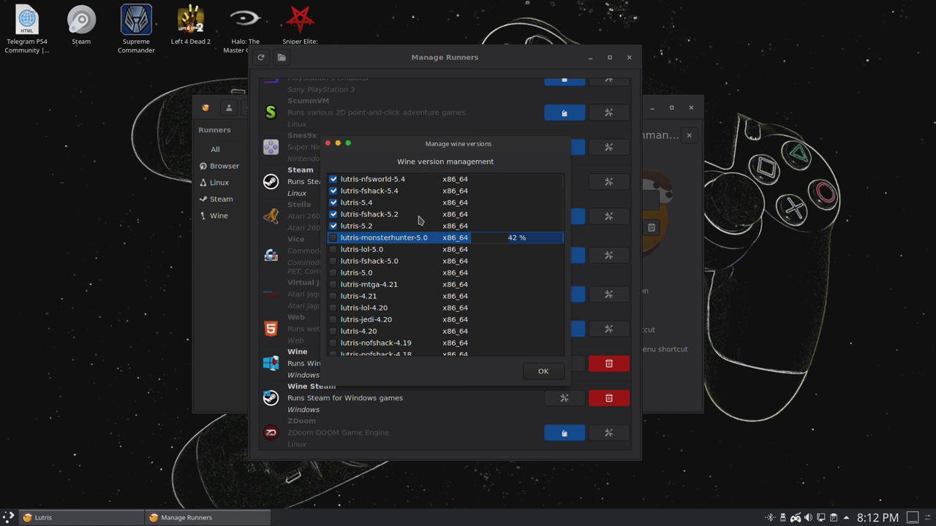
pyautogui.scroll(-5, 395, 323)
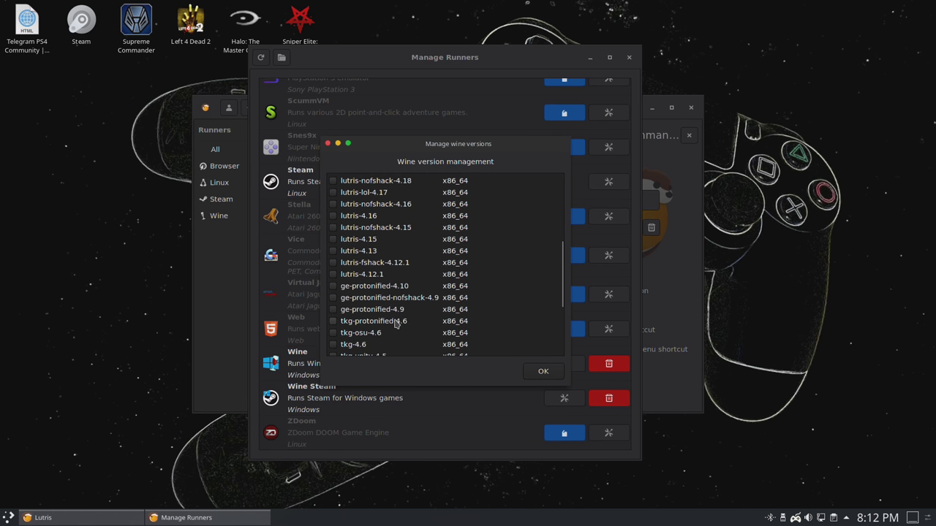
pyautogui.scroll(5, 395, 323)
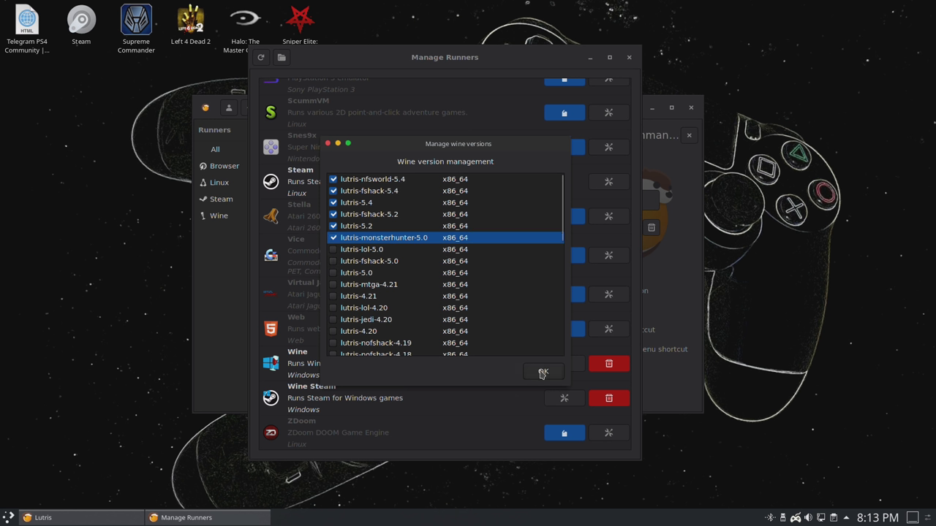
pyautogui.press('Escape')
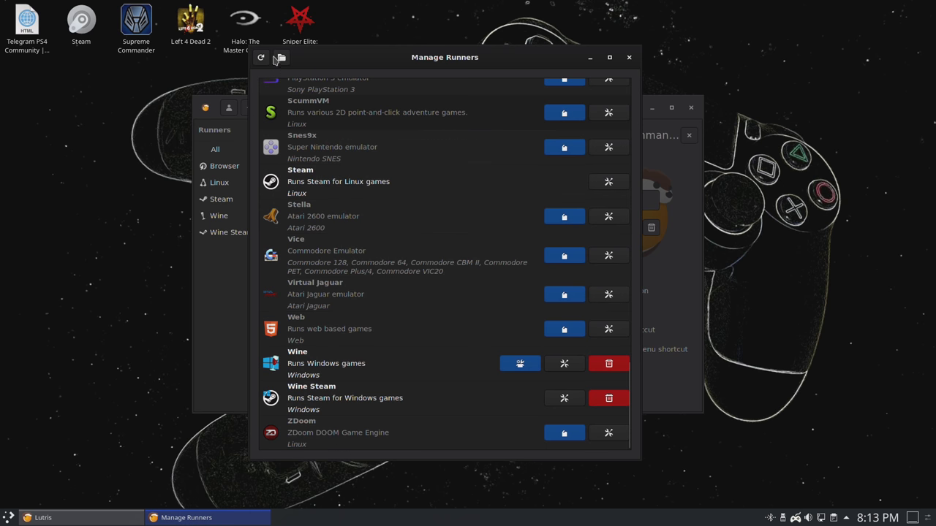
pyautogui.click(630, 57)
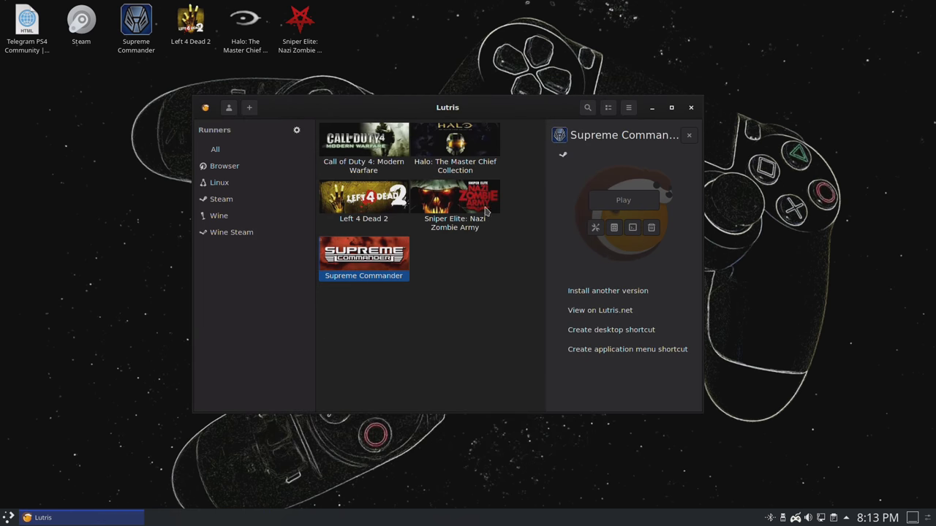
# - Switch to the Brave browser, search lutris.net for "supreme commander", and open the Supreme Commander game page
pyautogui.moveTo(484, 100); pyautogui.dragTo(451, 116)
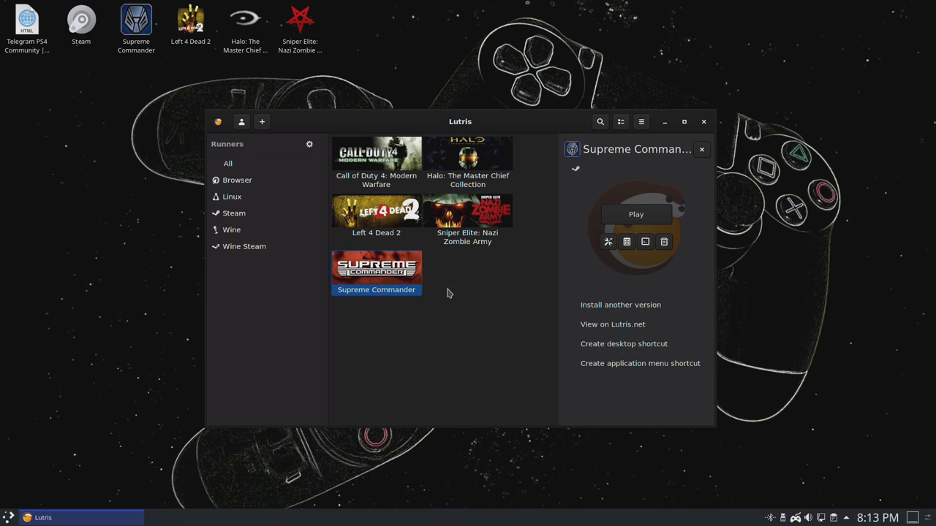
pyautogui.click(8, 518)
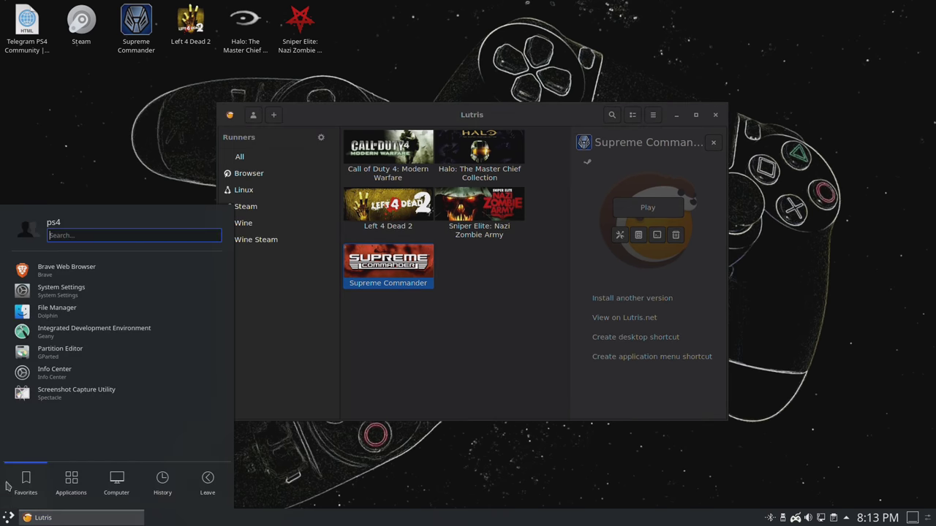
pyautogui.click(74, 278)
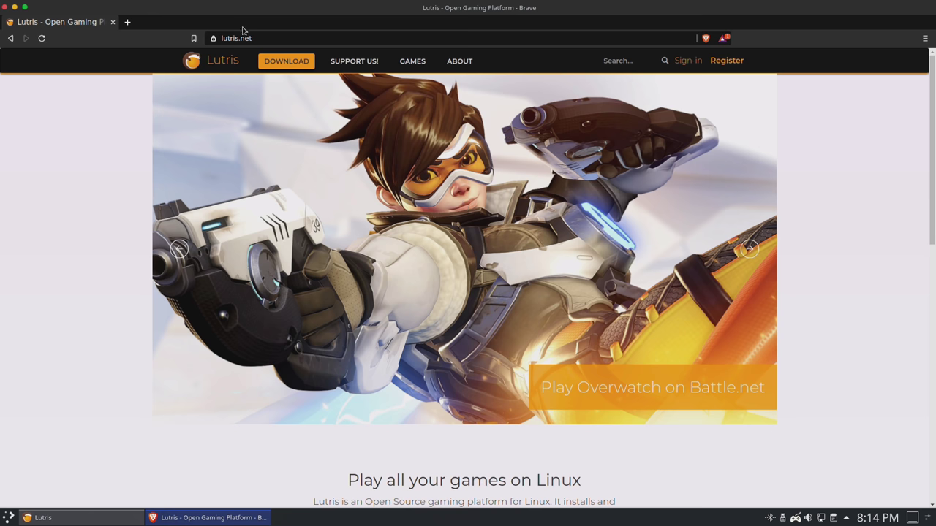
pyautogui.click(253, 34)
pyautogui.click(628, 60)
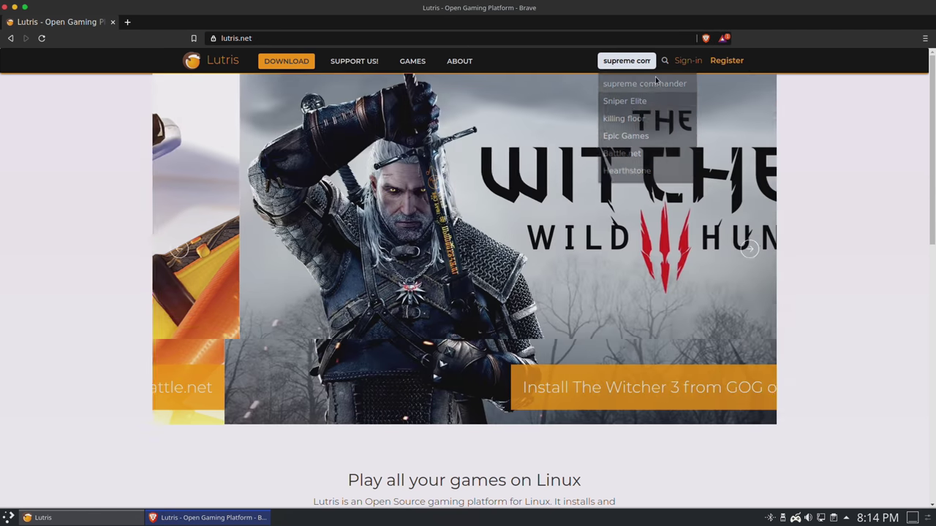
pyautogui.click(655, 77)
pyautogui.click(666, 60)
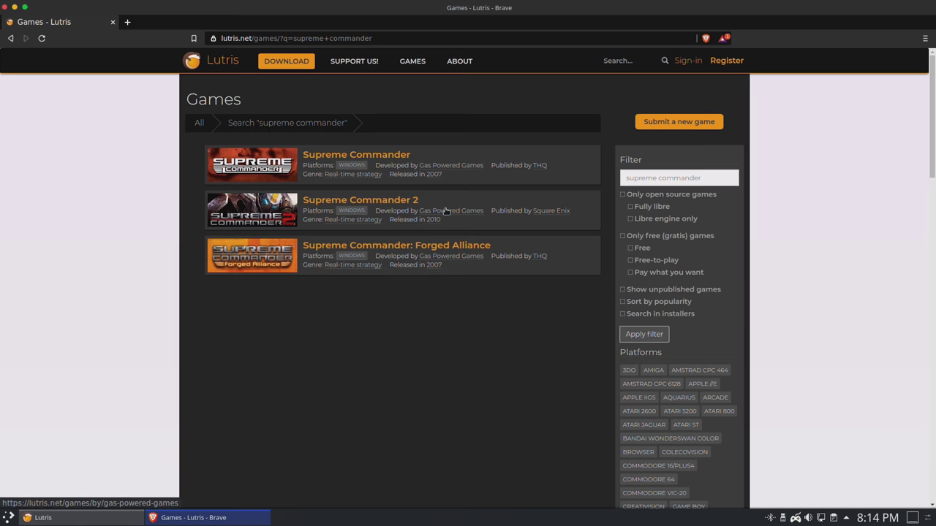
pyautogui.click(407, 157)
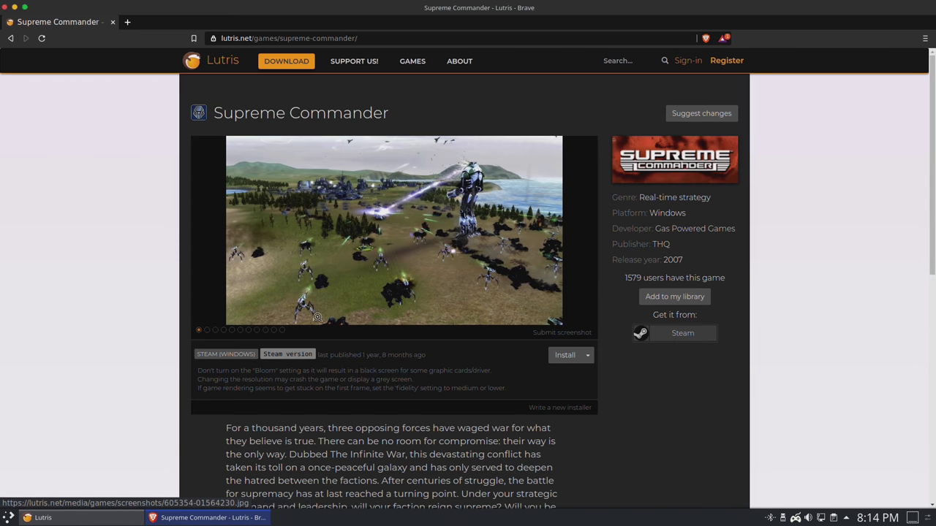
# - Read the Steam version installer's notes on the Bloom, resolution and fidelity settings for Supreme Commander
pyautogui.moveTo(196, 354); pyautogui.dragTo(286, 371)
pyautogui.click(229, 380)
pyautogui.click(269, 374)
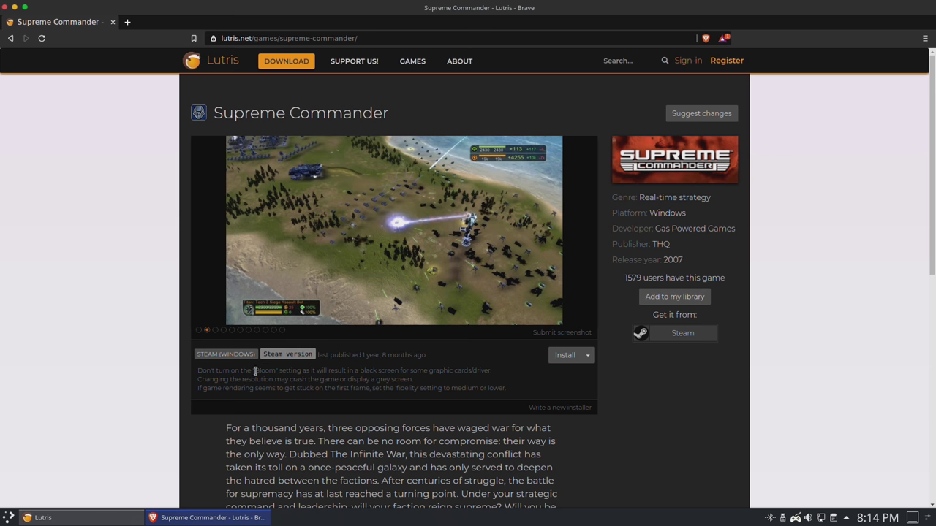
pyautogui.moveTo(255, 370); pyautogui.dragTo(481, 371)
pyautogui.moveTo(218, 381); pyautogui.dragTo(417, 385)
pyautogui.click(284, 381)
pyautogui.moveTo(223, 390); pyautogui.dragTo(528, 395)
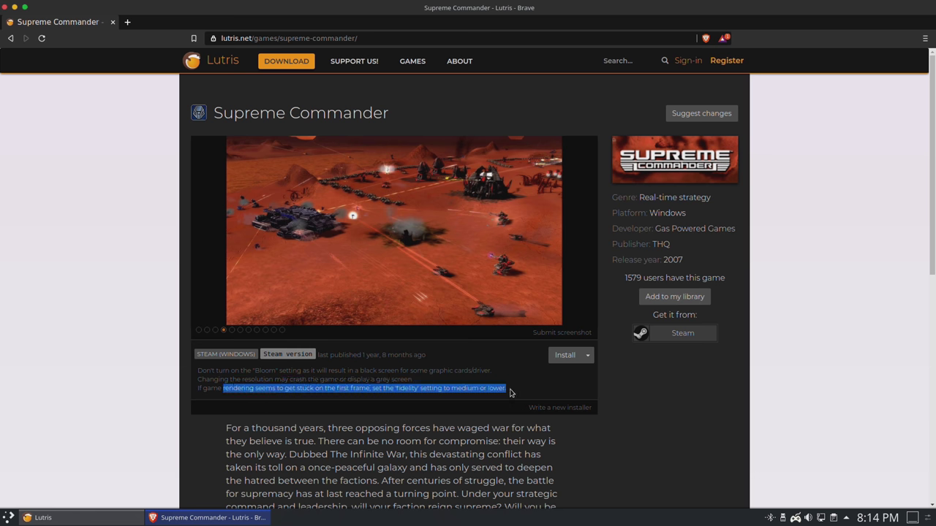
pyautogui.click(536, 385)
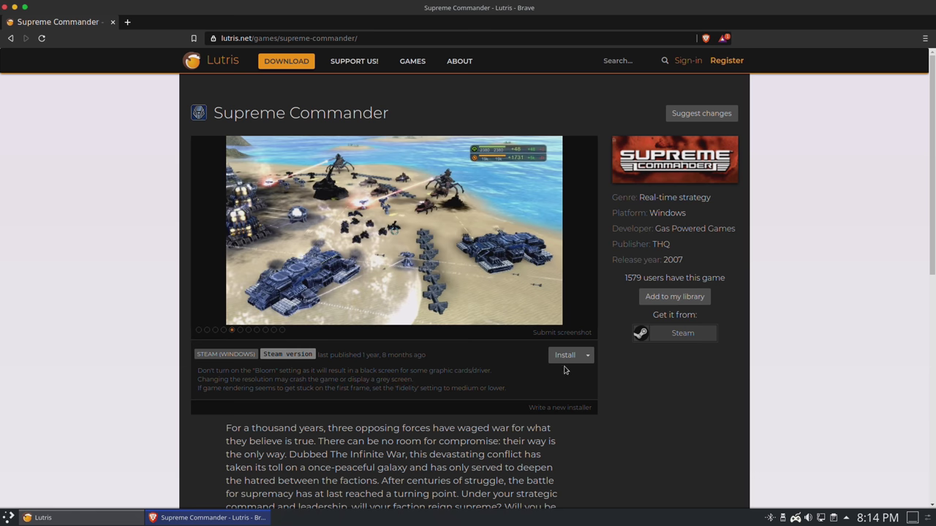
pyautogui.click(561, 356)
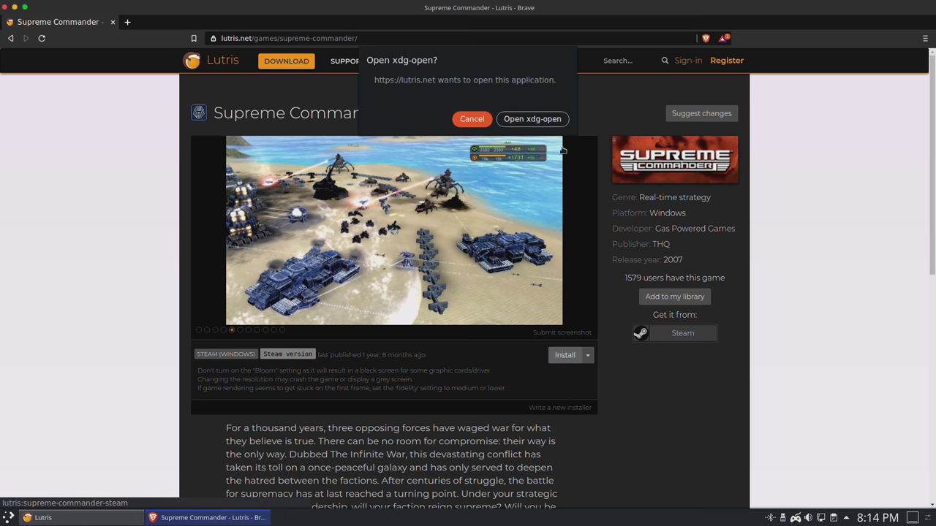
pyautogui.click(528, 118)
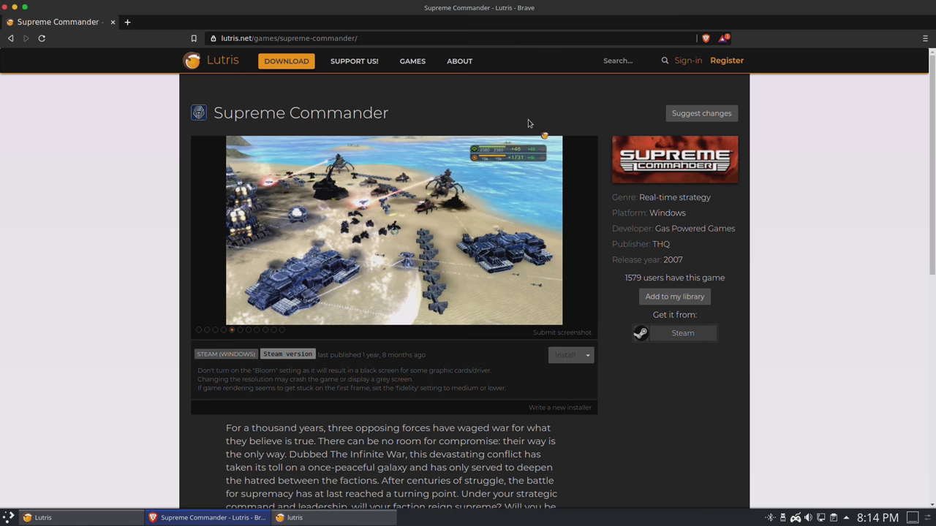
pyautogui.click(14, 7)
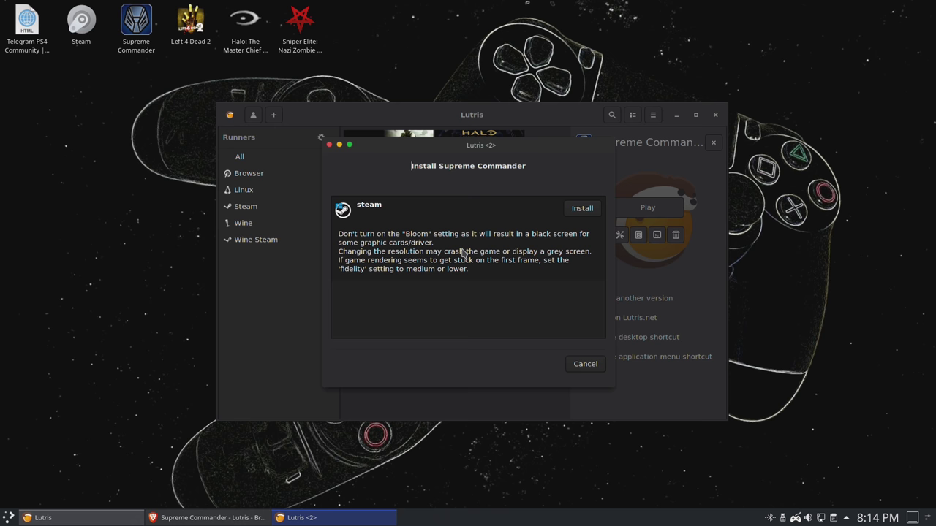
pyautogui.click(574, 208)
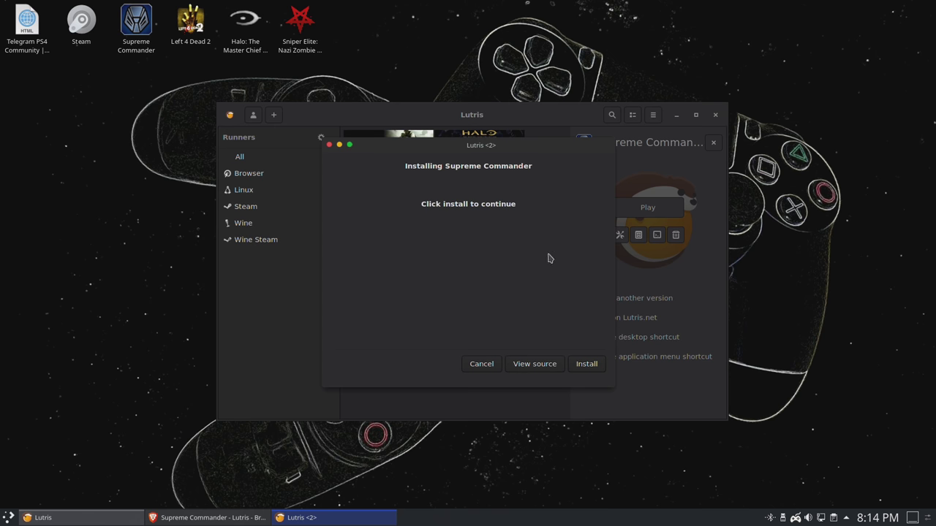
pyautogui.click(588, 366)
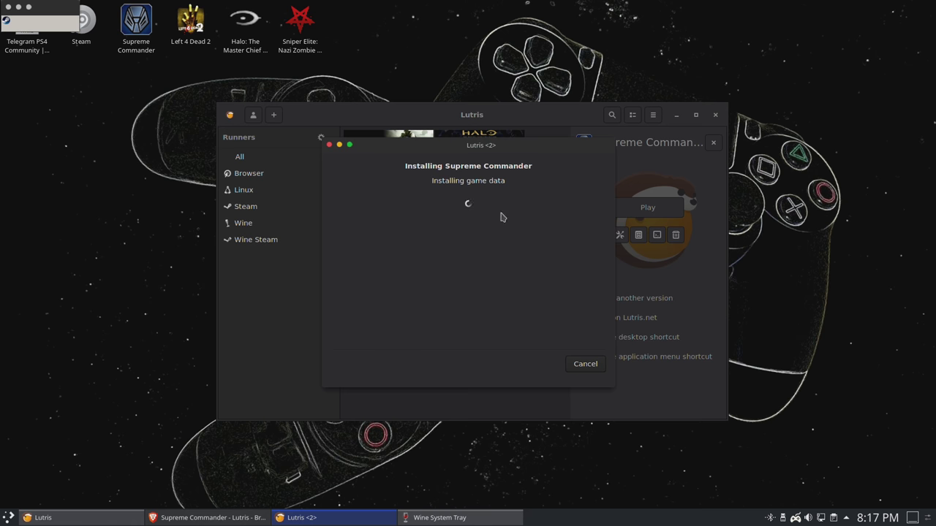
pyautogui.click(576, 363)
pyautogui.click(511, 283)
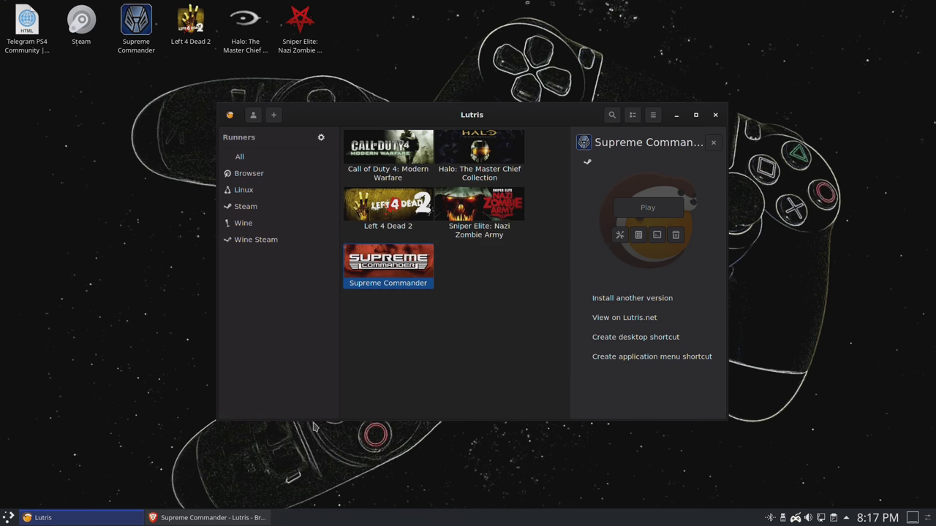
# - Return to the Supreme Commander page in Brave and launch its Steam version installer in Lutris
pyautogui.click(208, 518)
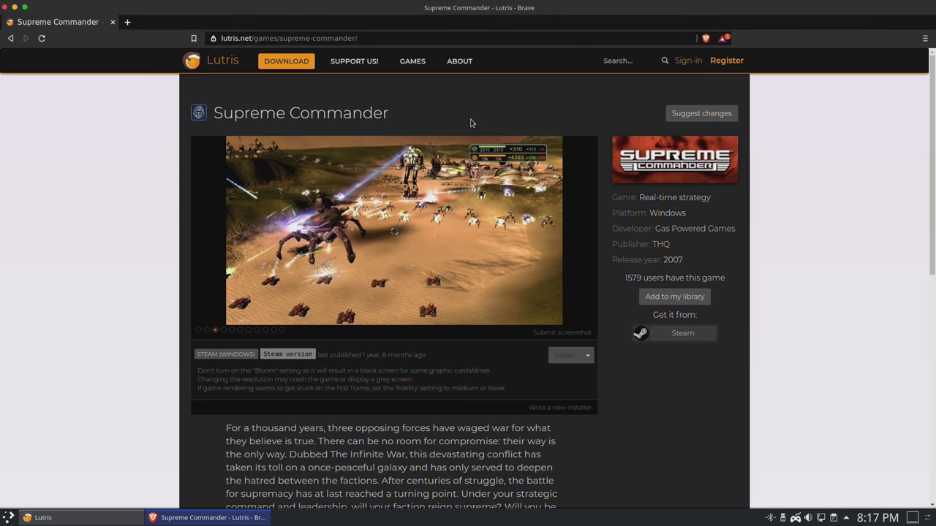
pyautogui.click(563, 355)
pyautogui.click(534, 118)
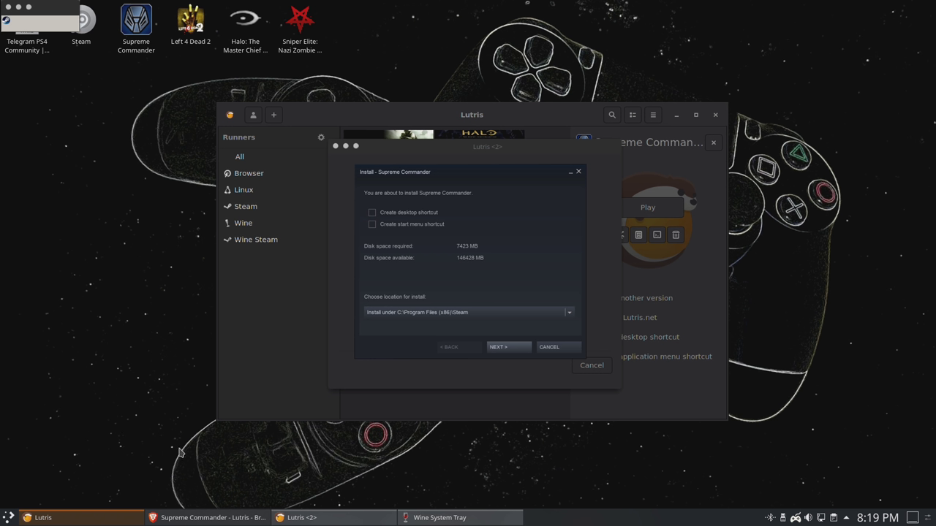
# - Open the Dolphin file manager, browse from Home to .steam/steam/steamapps/common, and select the NZA folder
pyautogui.click(6, 518)
pyautogui.click(66, 333)
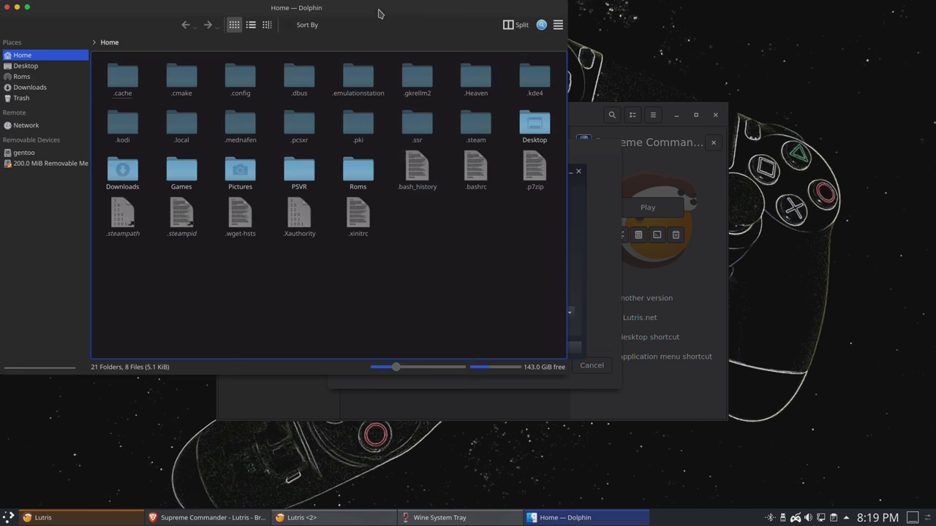
pyautogui.doubleClick(378, 12)
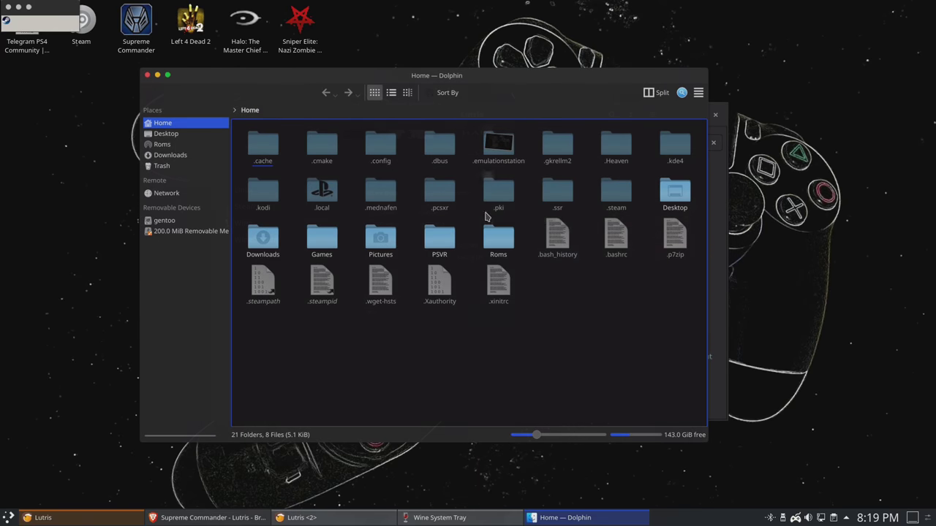
pyautogui.click(618, 196)
pyautogui.doubleClick(618, 196)
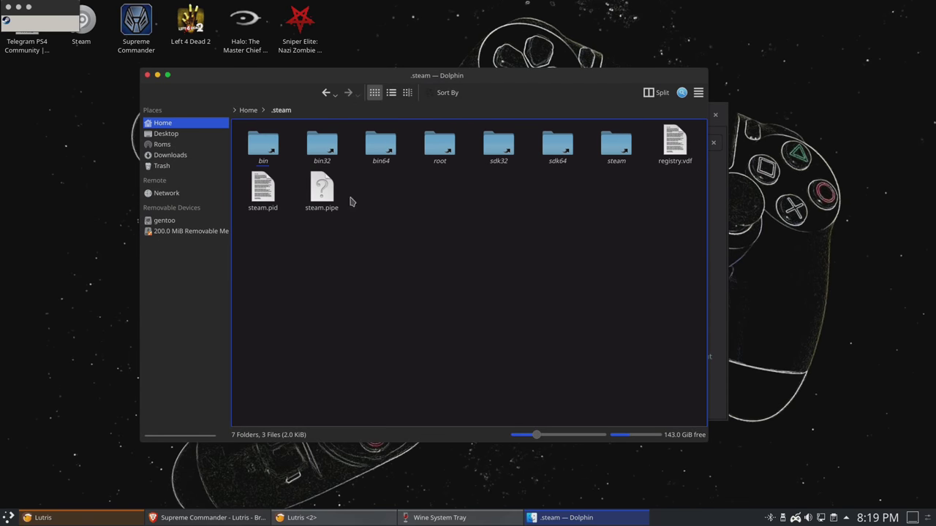
pyautogui.doubleClick(601, 161)
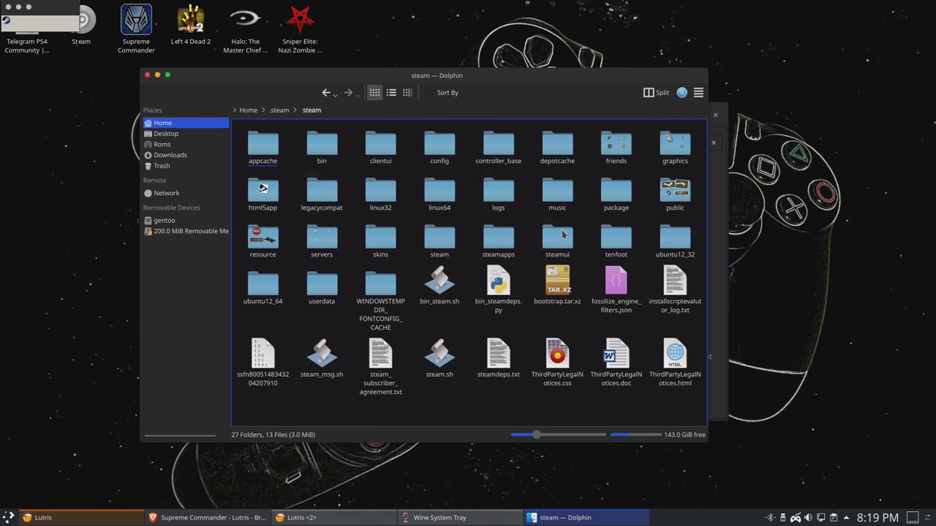
pyautogui.doubleClick(493, 251)
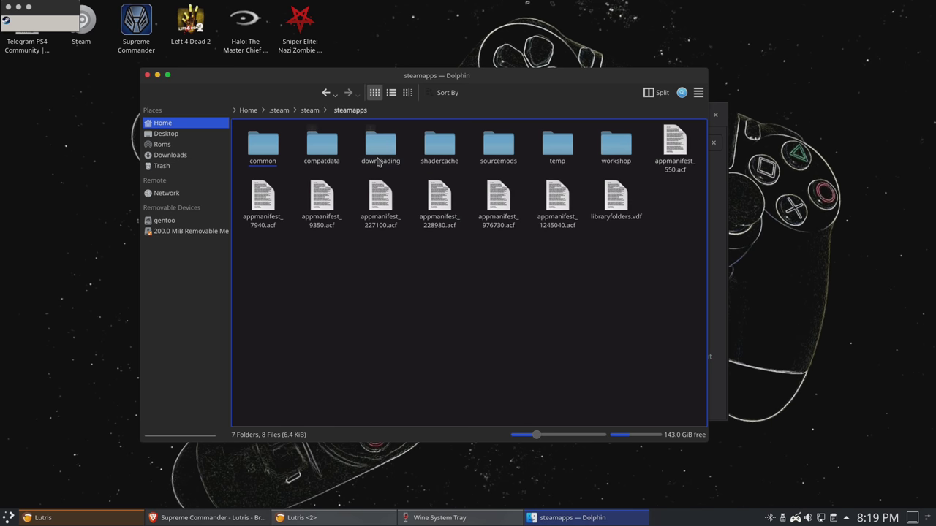
pyautogui.doubleClick(264, 145)
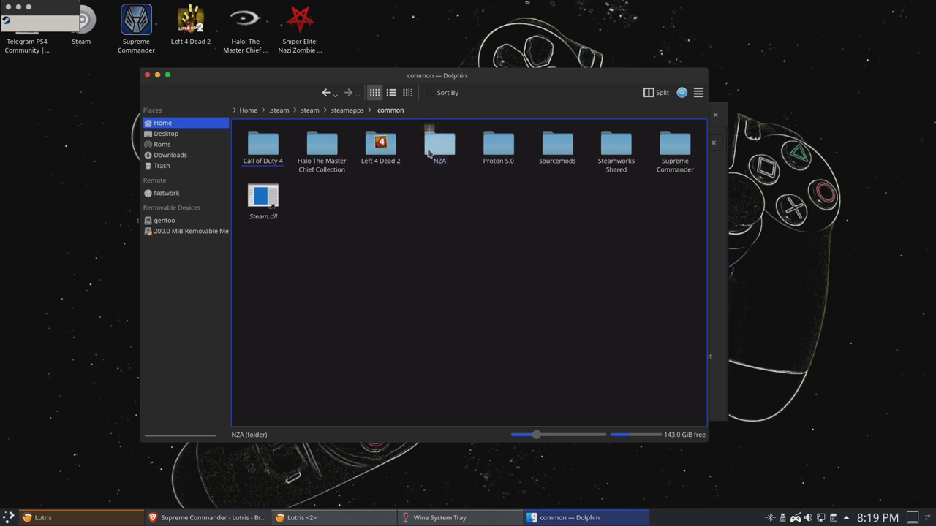
pyautogui.click(454, 149)
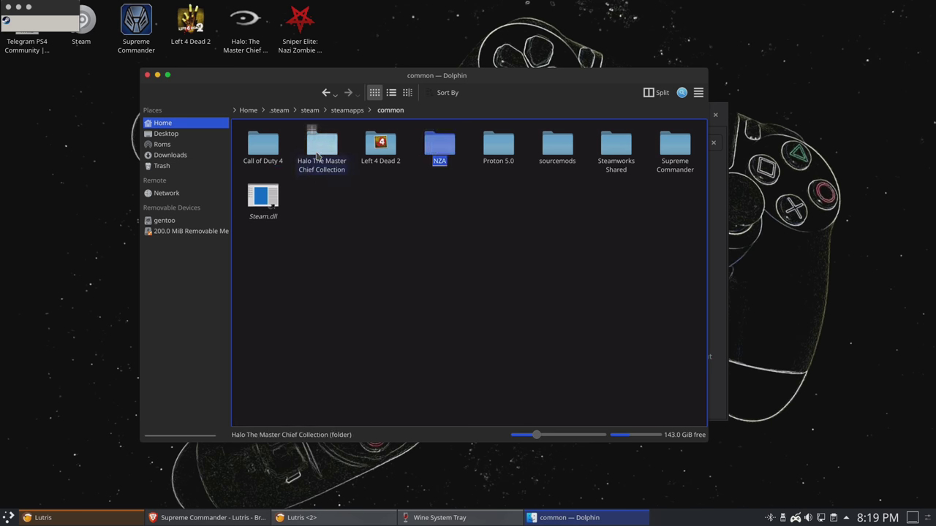
# - Add the Supreme Commander folder to the selection with NZA and copy both game folders
pyautogui.keyDown('ctrl'); pyautogui.click(677, 156); pyautogui.keyUp('ctrl')
pyautogui.rightClick(672, 158)
pyautogui.click(690, 193)
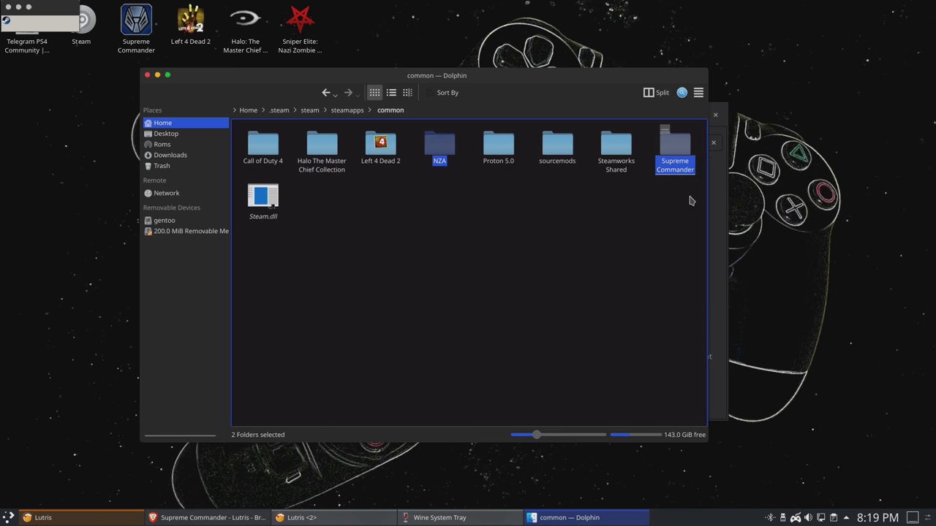
pyautogui.click(426, 211)
# - Browse from Home to .local/share/lutris/runners/winesteam/prefix64/drive_c/Program Files (x86)/Steam/steamapps
pyautogui.click(253, 111)
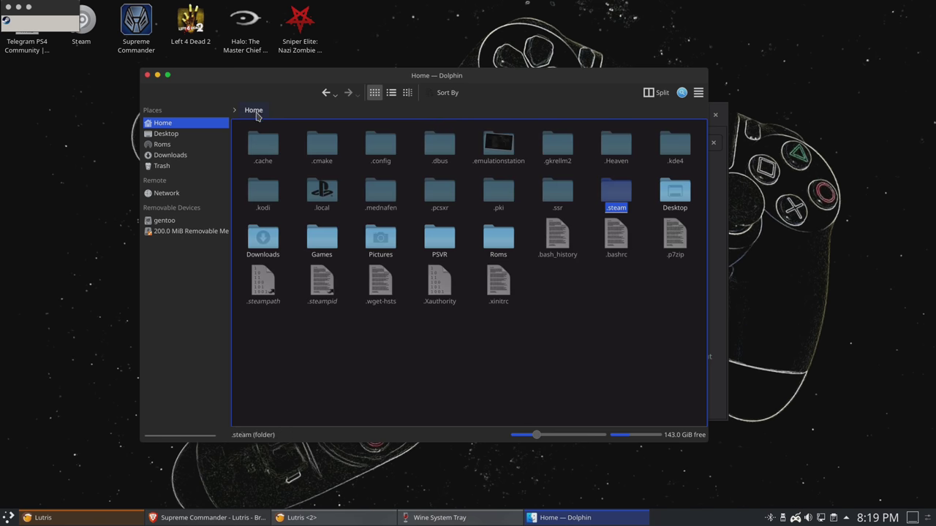
pyautogui.doubleClick(320, 191)
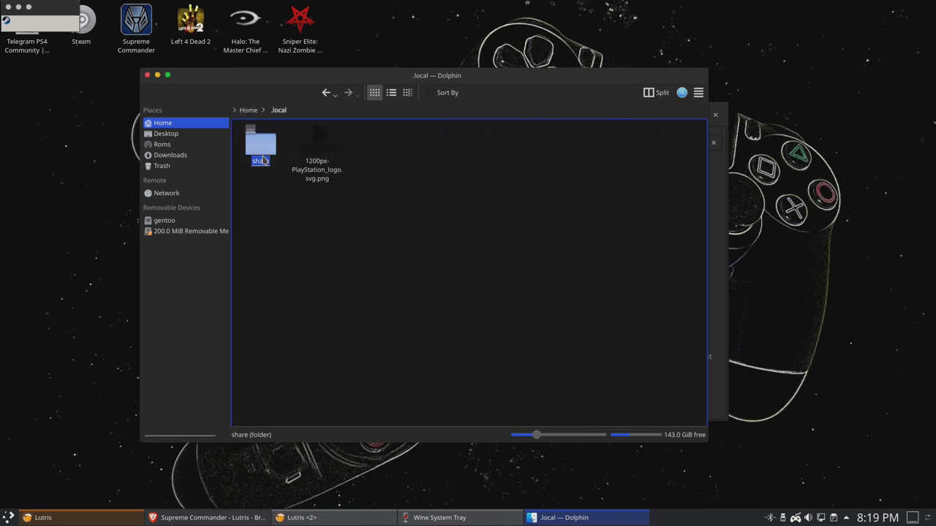
pyautogui.doubleClick(260, 147)
pyautogui.doubleClick(498, 265)
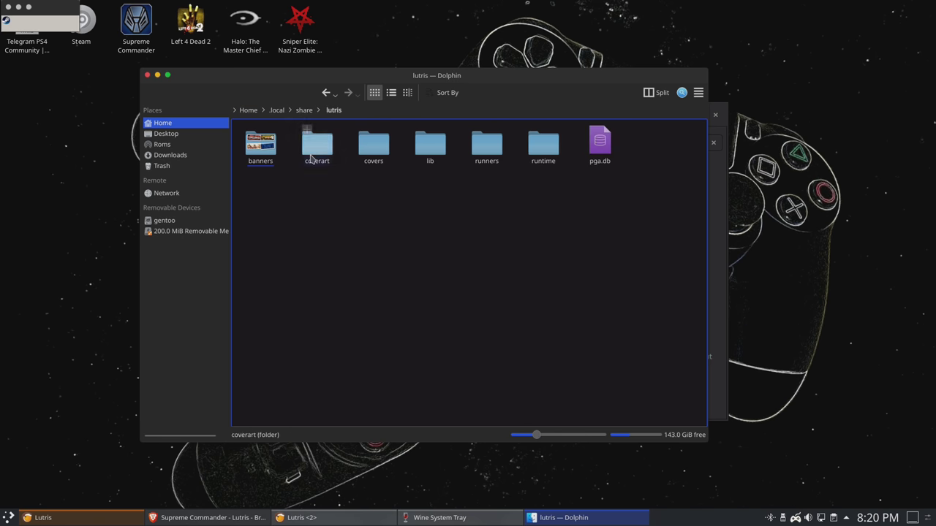
pyautogui.doubleClick(487, 146)
pyautogui.doubleClick(320, 146)
pyautogui.doubleClick(260, 146)
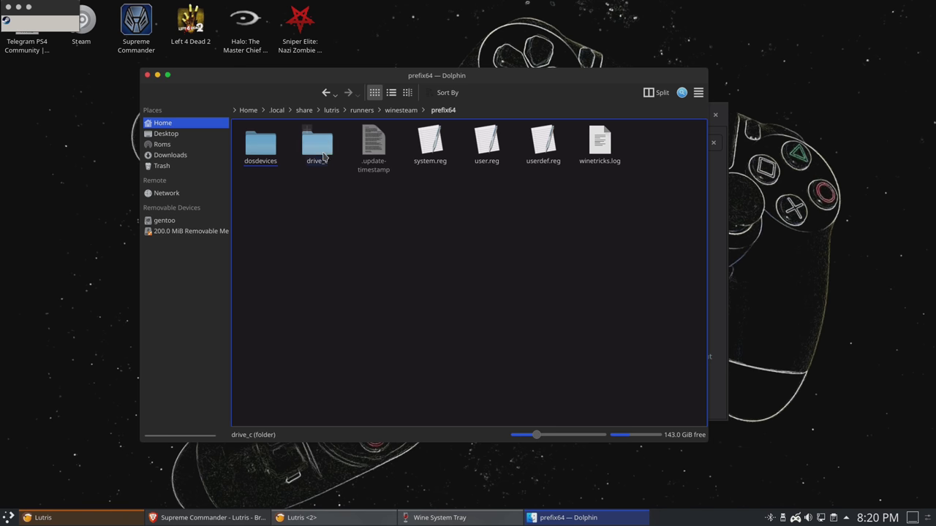
pyautogui.doubleClick(317, 146)
pyautogui.doubleClick(318, 146)
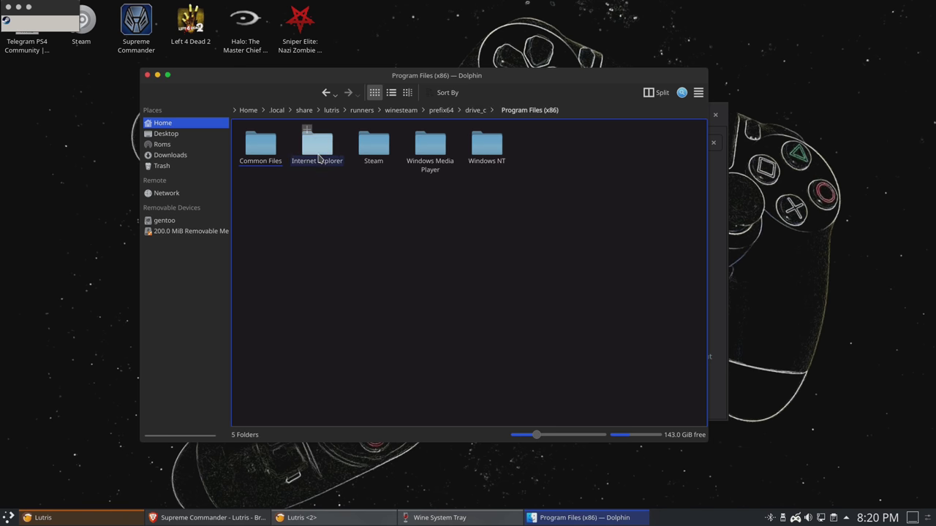
pyautogui.doubleClick(373, 146)
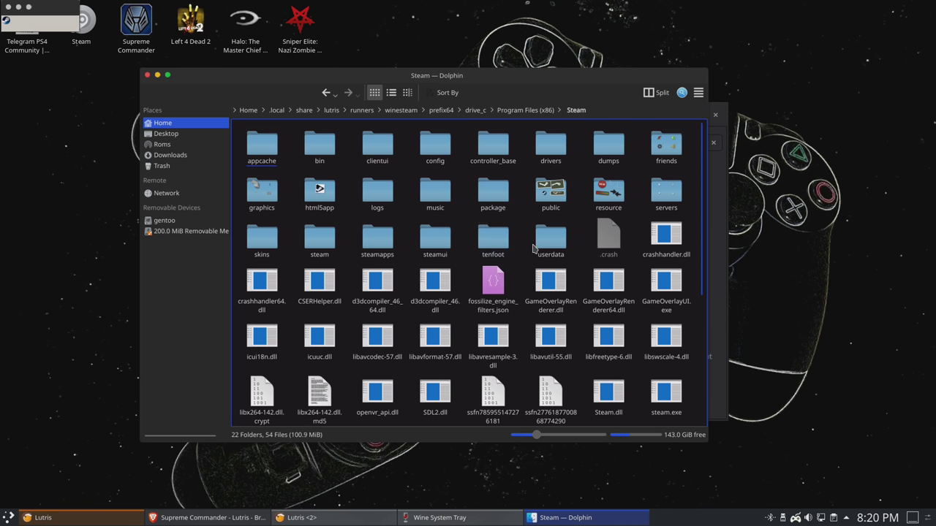
pyautogui.doubleClick(380, 245)
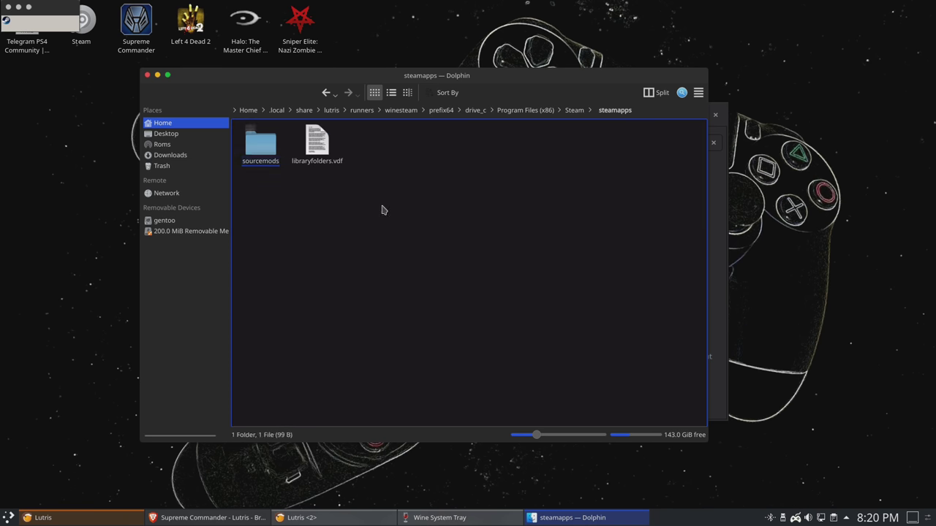
# - Create a new folder named "common" inside the Wine Steam steamapps folder
pyautogui.rightClick(322, 208)
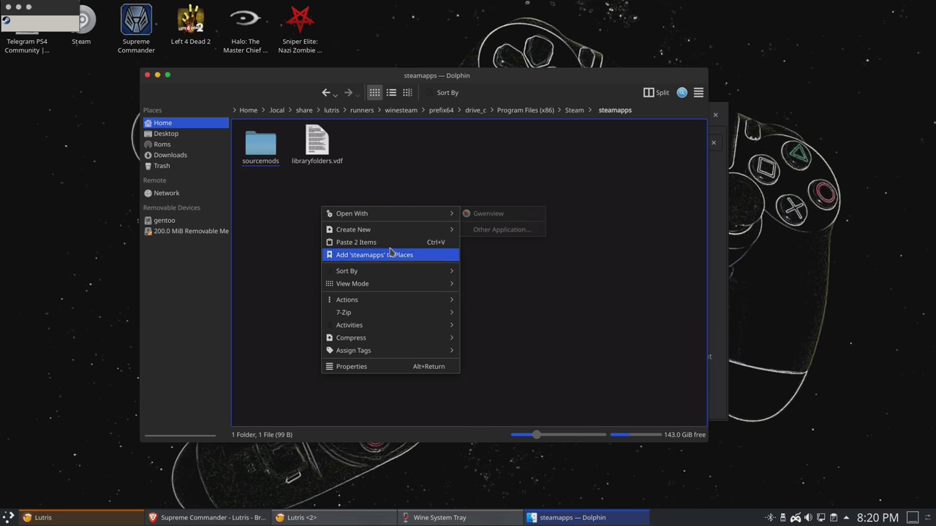
pyautogui.moveTo(391, 231)
pyautogui.click(467, 230)
pyautogui.write('common')
pyautogui.press('Return')
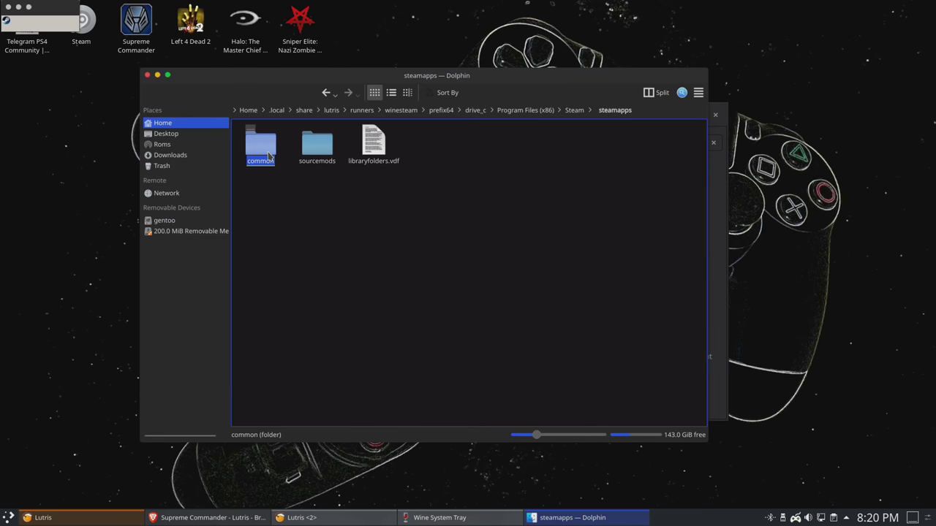
# - Paste the copied NZA and Supreme Commander folders into the new common folder and close the file manager
pyautogui.click(259, 144)
pyautogui.rightClick(357, 206)
pyautogui.click(369, 224)
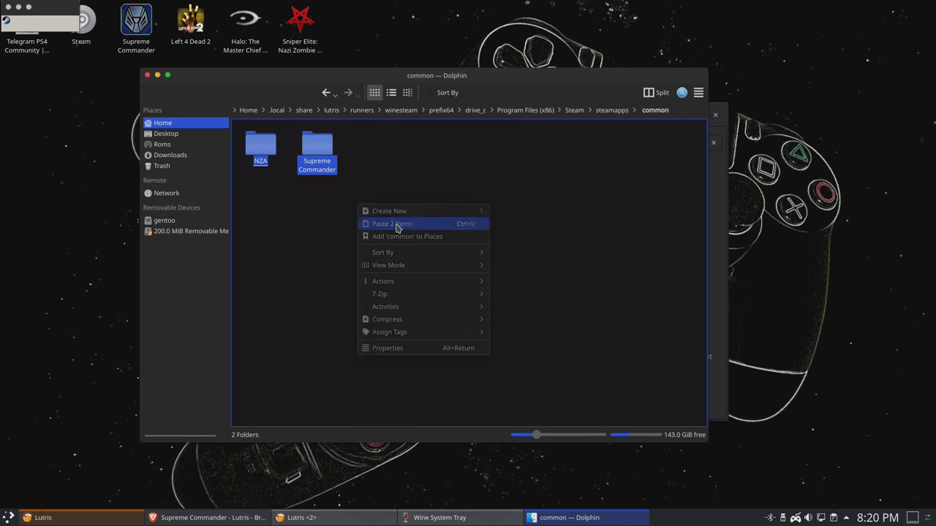
pyautogui.click(147, 74)
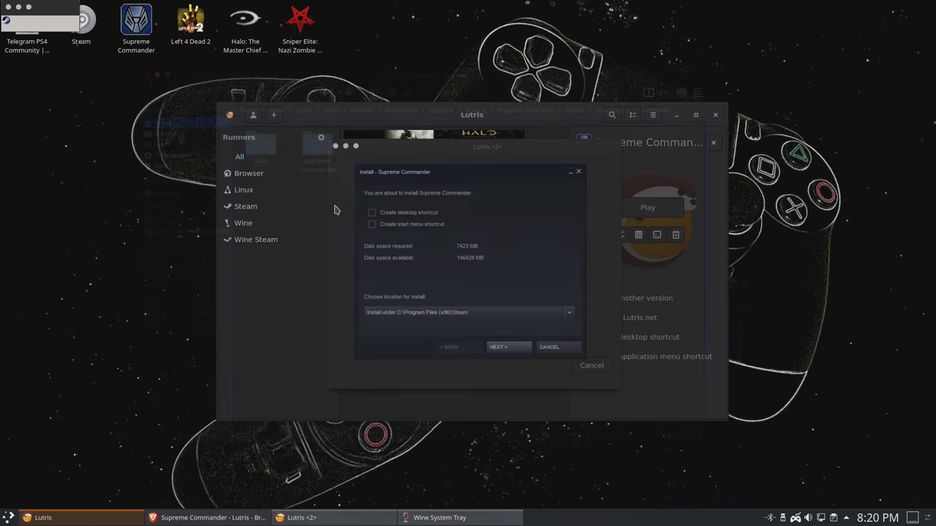
# - Install Supreme Commander under C:\Program Files (x86)\Steam, finish the Steam setup, and close the Lutris installer without launching the game
pyautogui.click(511, 353)
pyautogui.click(509, 348)
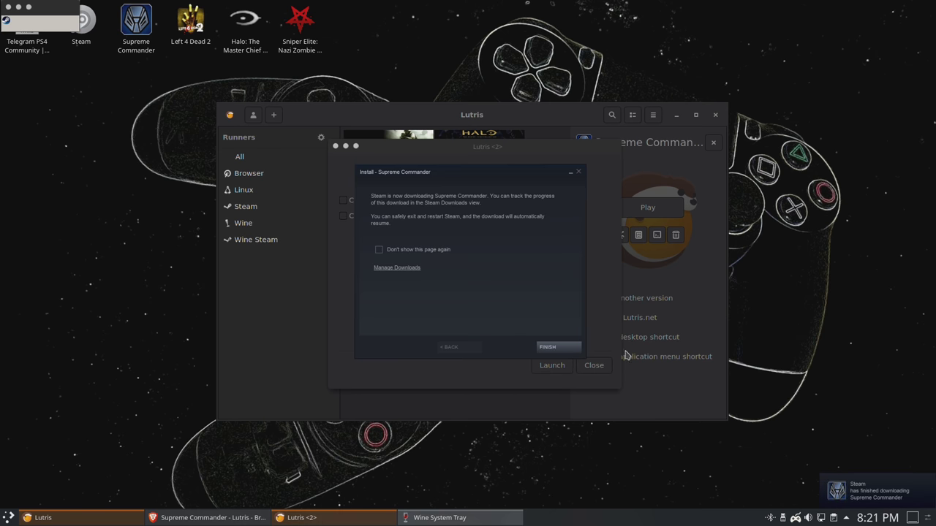
pyautogui.click(552, 351)
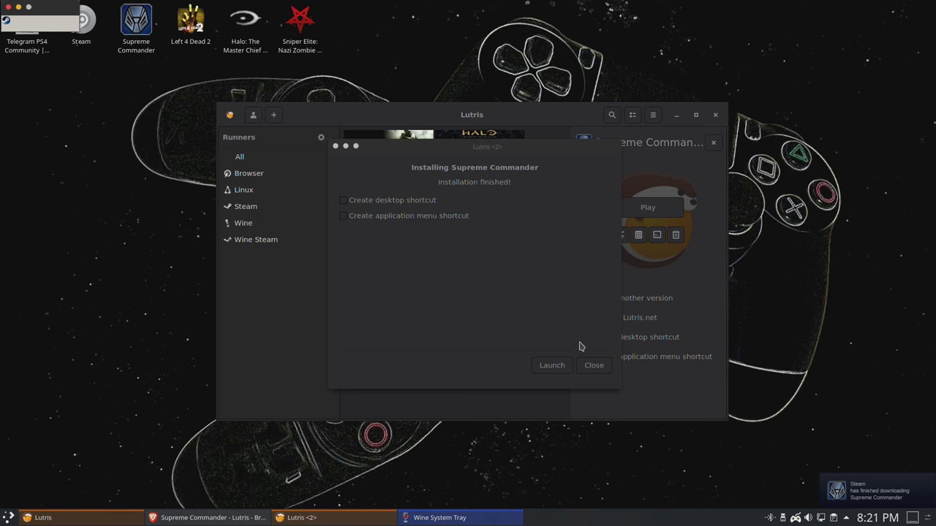
pyautogui.click(594, 366)
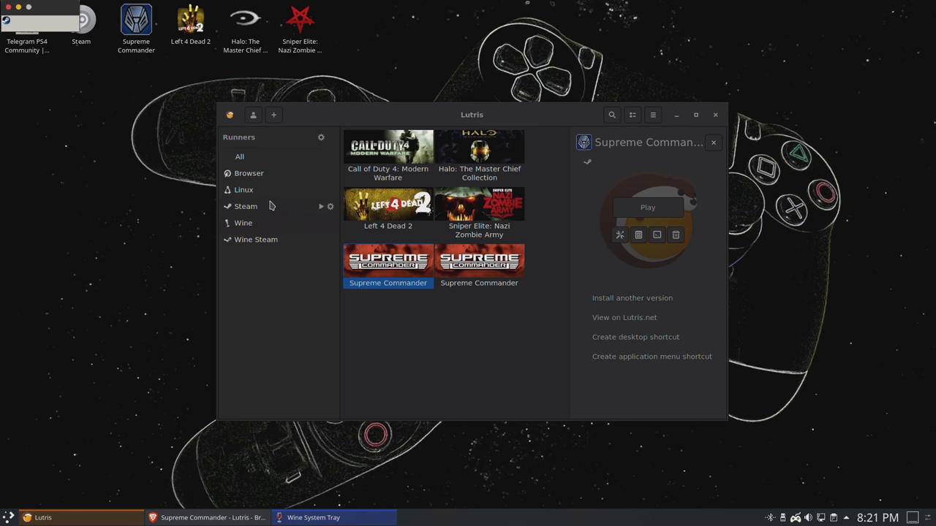
# - Open the configuration of the Wine Steam copy of Supreme Commander and set its Wine version to System (4.21 (Staging))
pyautogui.click(252, 240)
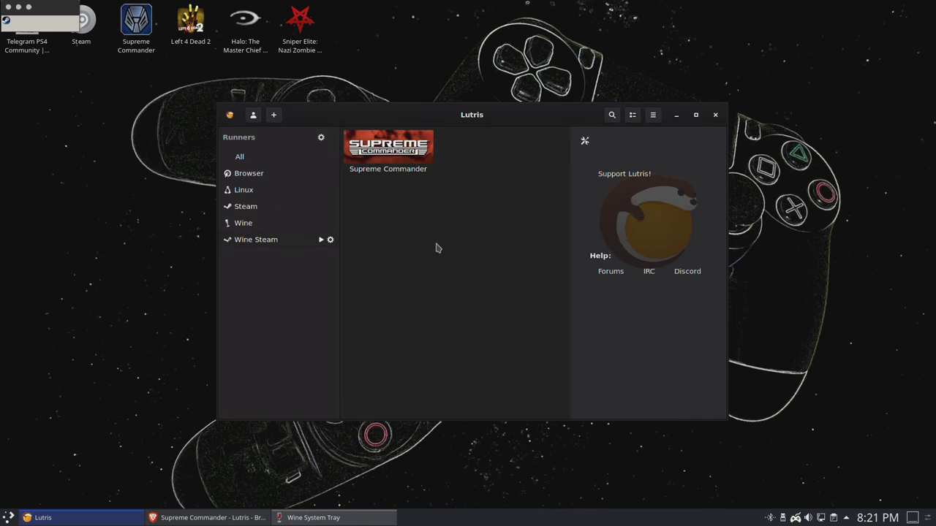
pyautogui.click(387, 152)
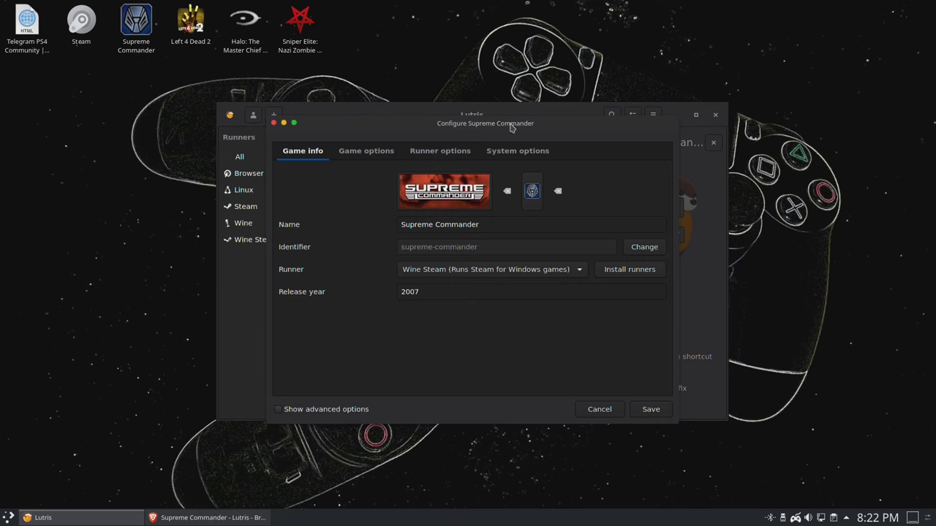
pyautogui.click(420, 154)
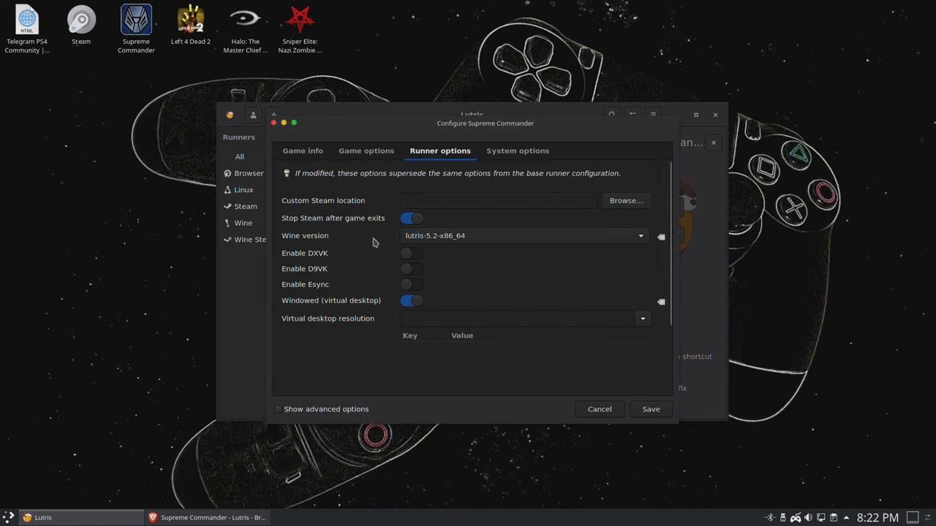
pyautogui.click(449, 242)
pyautogui.click(449, 241)
pyautogui.click(449, 241)
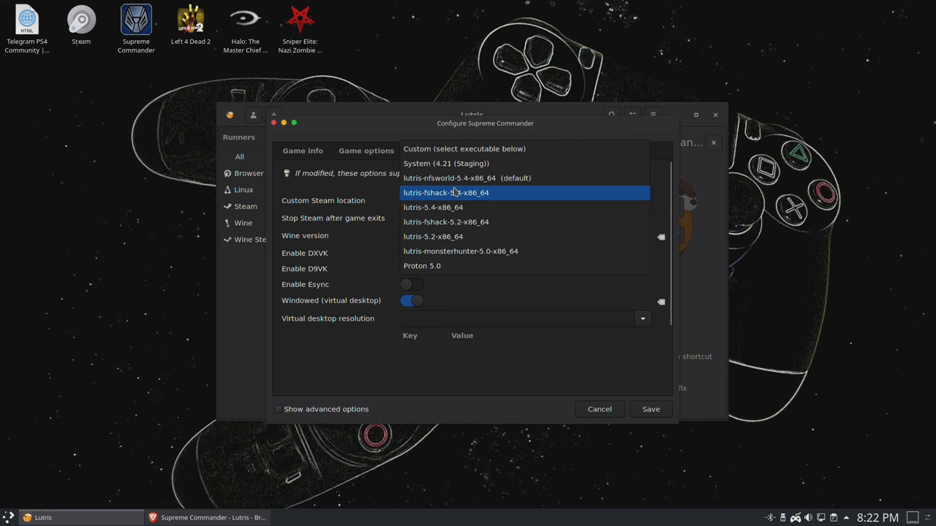
pyautogui.click(439, 239)
pyautogui.click(442, 238)
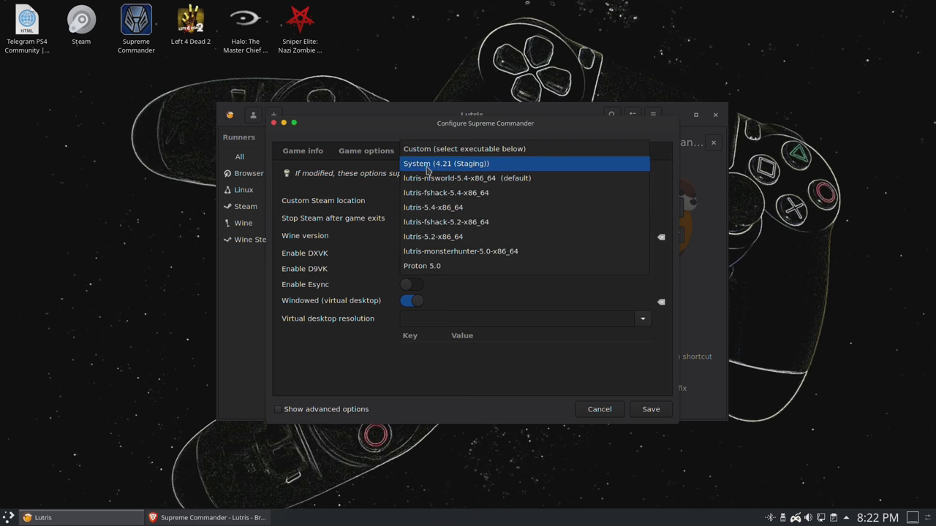
pyautogui.click(428, 170)
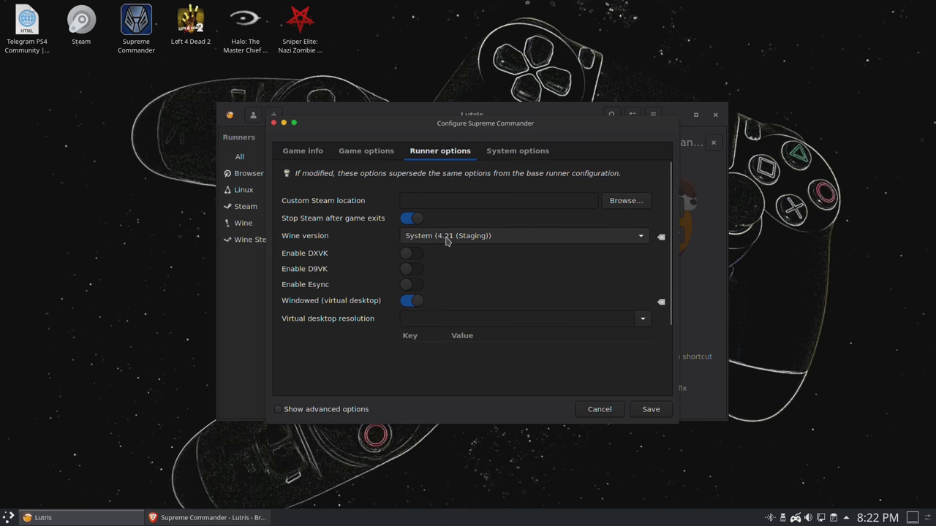
# - Enable D9VK in Supreme Commander's runner options and save the configuration
pyautogui.click(479, 242)
pyautogui.click(475, 237)
pyautogui.click(414, 271)
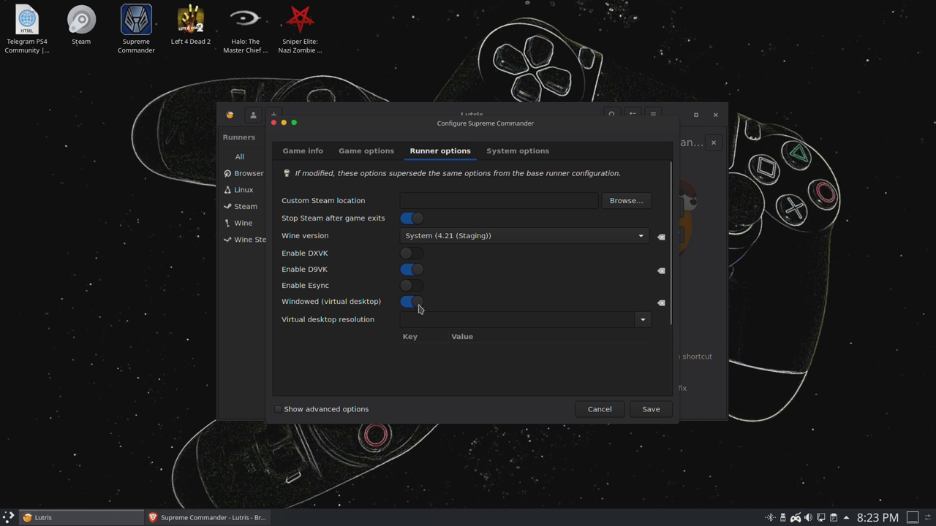
pyautogui.click(653, 414)
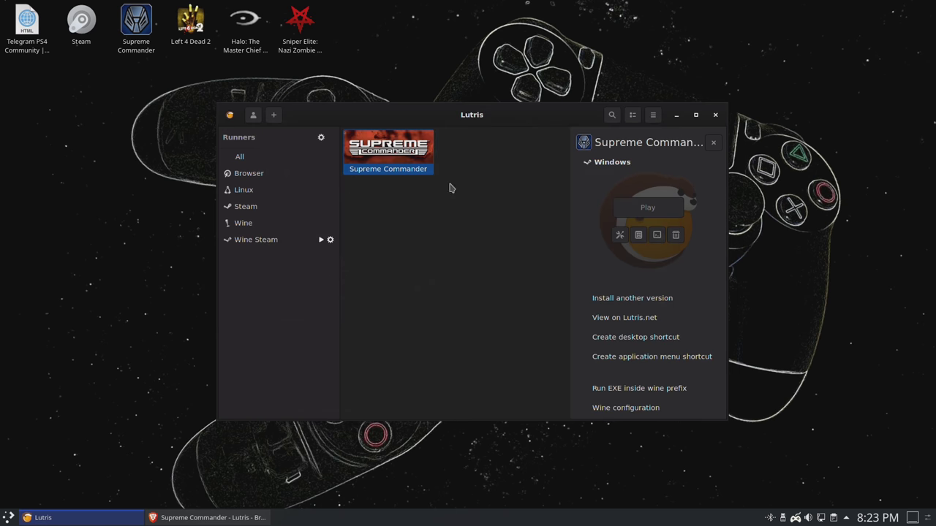
# - Launch Supreme Commander from Lutris, skip the intro video, and start a skirmish game
pyautogui.click(646, 209)
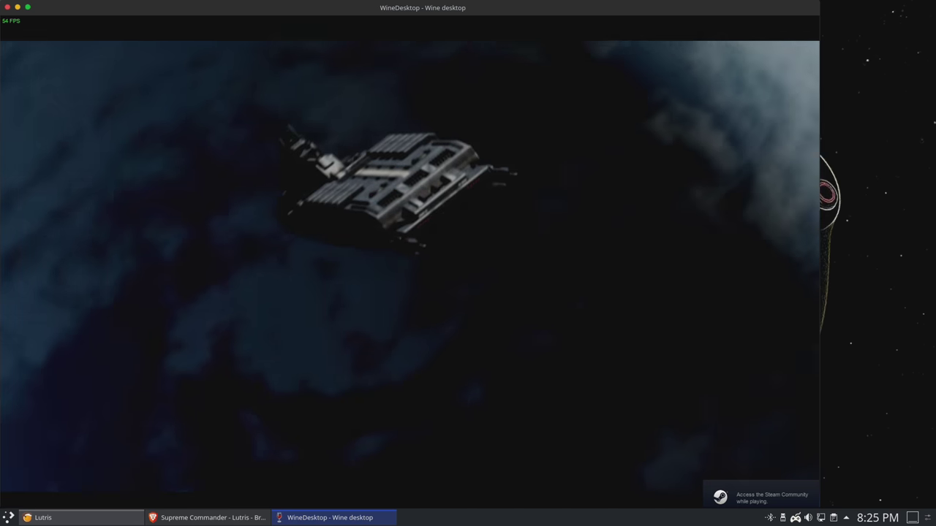
pyautogui.press('Escape')
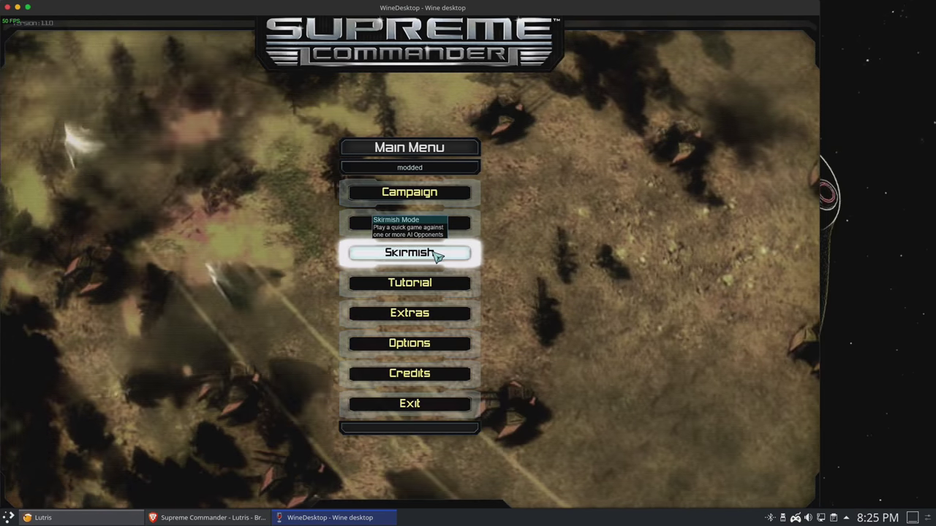
pyautogui.click(437, 253)
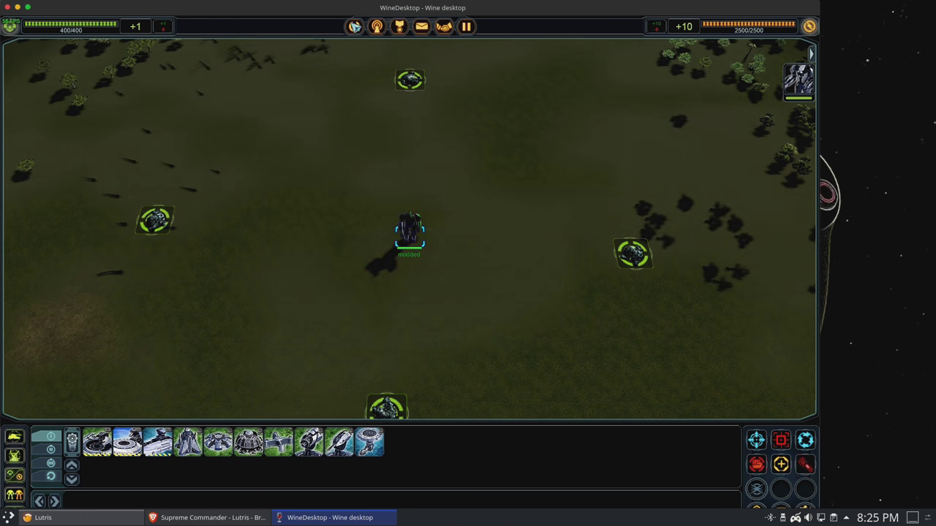
# - Examine the resolution and fidelity settings in the in-game video options, then return to the match
pyautogui.click(355, 26)
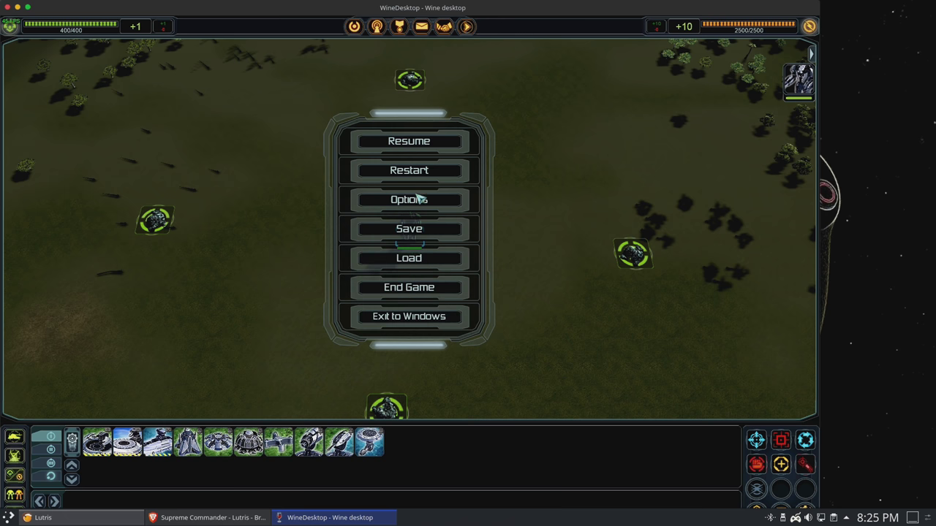
pyautogui.click(412, 201)
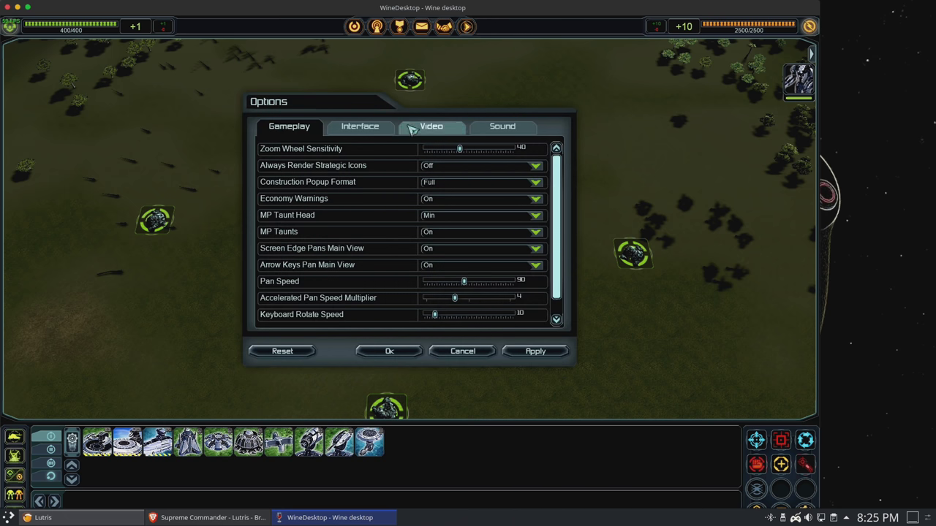
pyautogui.click(431, 129)
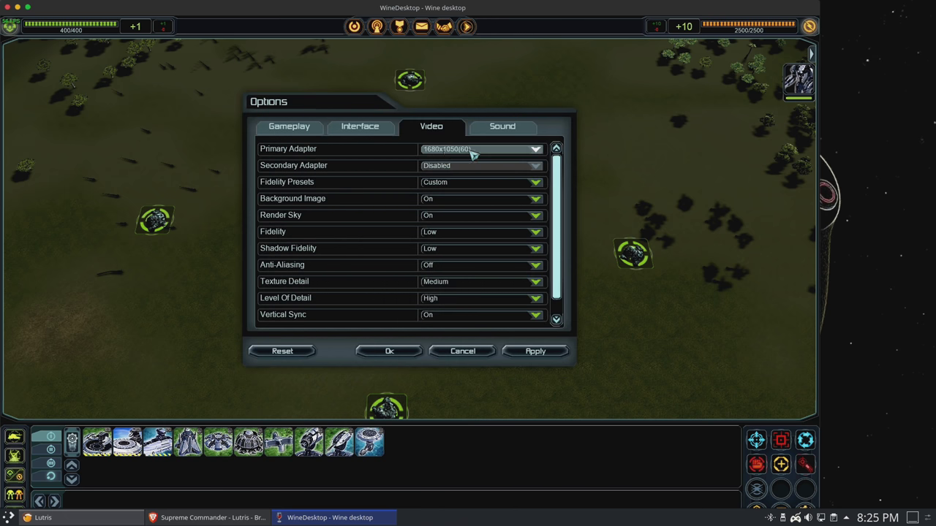
pyautogui.click(394, 358)
# - Order the commander to build a land factory on the open ground close to it
pyautogui.scroll(-10, 505, 231)
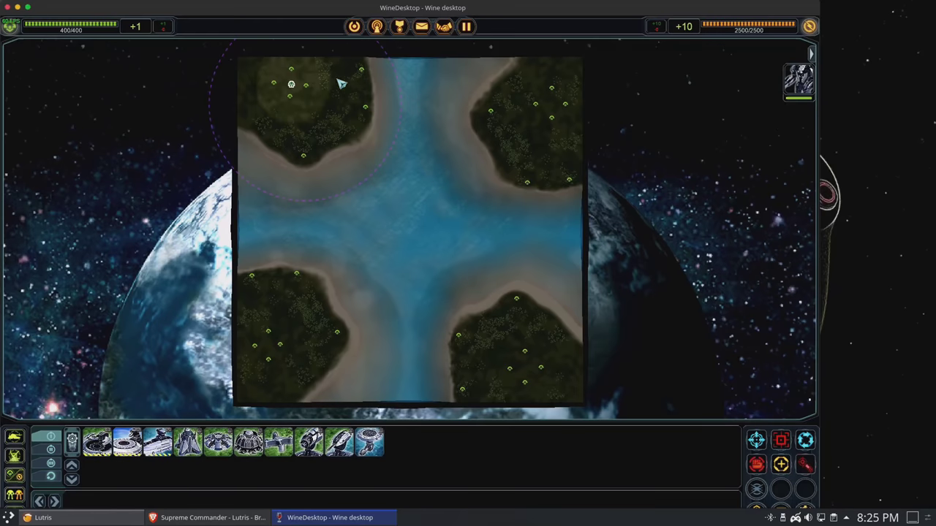
pyautogui.scroll(5, 291, 84)
pyautogui.scroll(5, 395, 192)
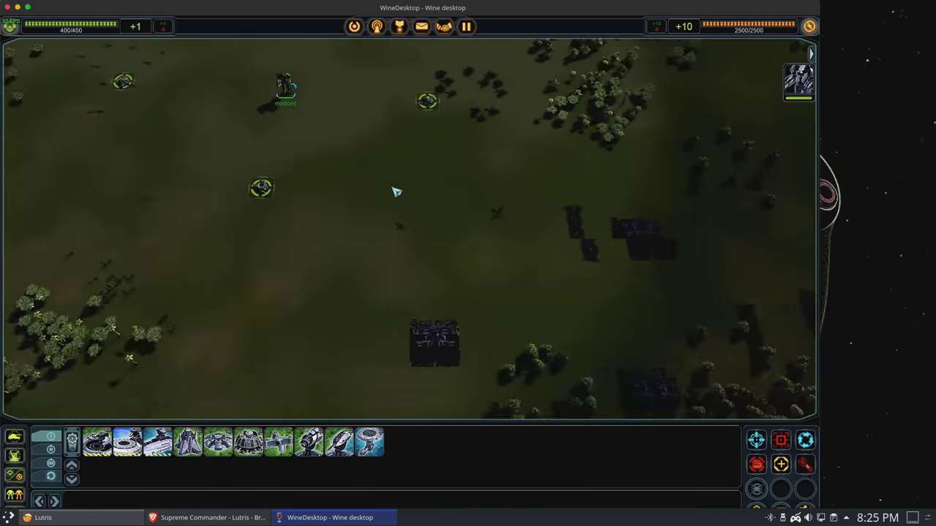
pyautogui.scroll(-8, 422, 234)
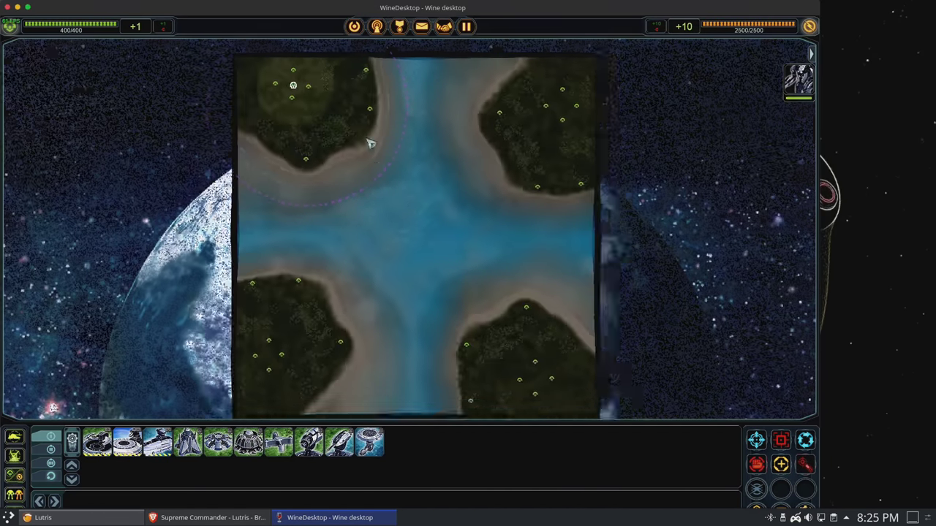
pyautogui.scroll(8, 370, 144)
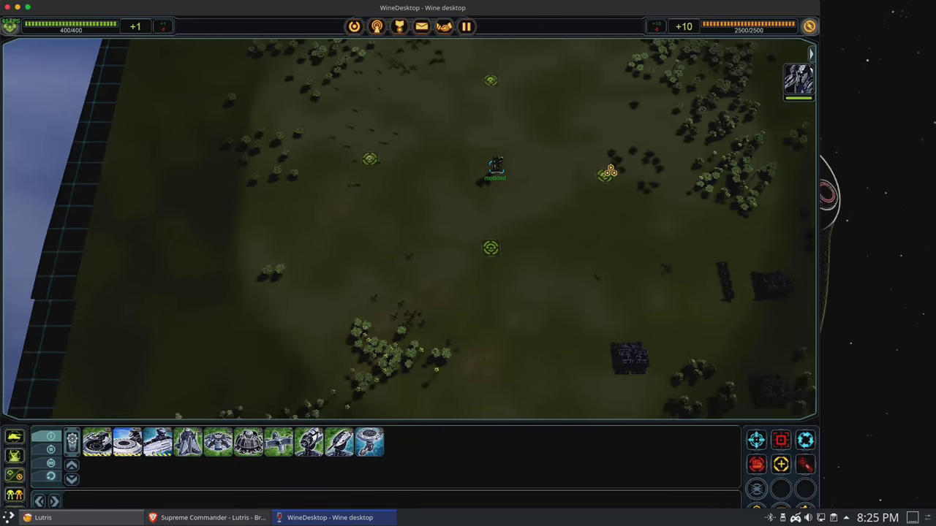
pyautogui.scroll(5, 376, 223)
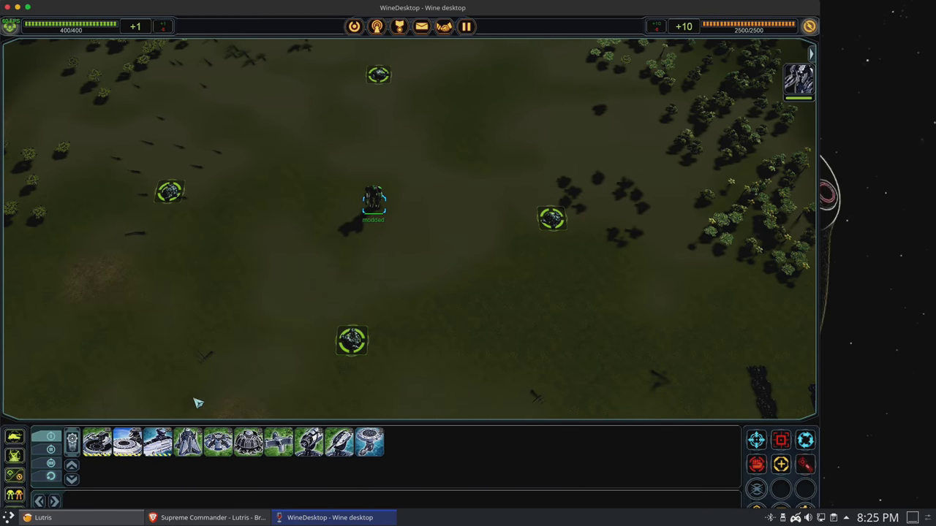
pyautogui.click(98, 442)
pyautogui.click(453, 133)
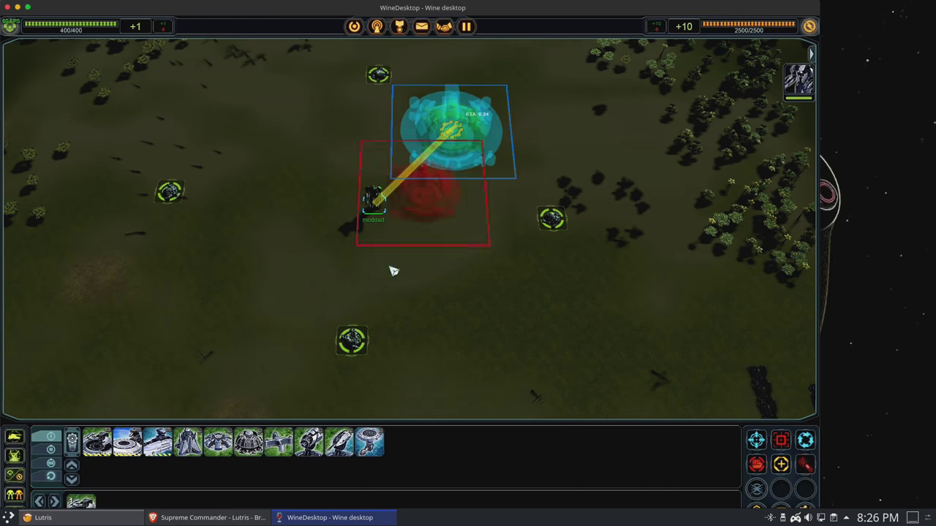
# - Queue mass extractors for the commander on the four mass deposits surrounding it
pyautogui.keyDown('shift'); pyautogui.click(169, 191); pyautogui.keyUp('shift')
pyautogui.keyDown('shift'); pyautogui.click(351, 340); pyautogui.keyUp('shift')
pyautogui.keyDown('shift'); pyautogui.click(552, 218); pyautogui.keyUp('shift')
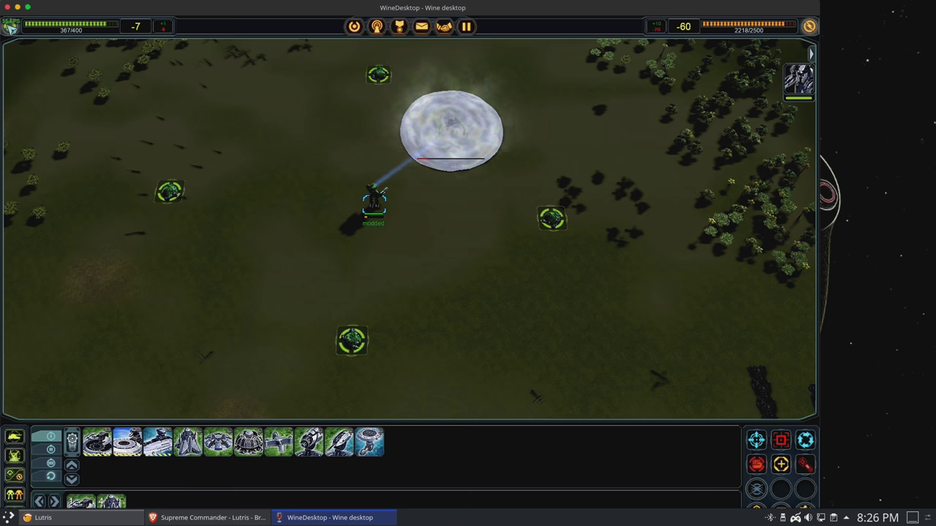
# - Examine the map and base from far and close distances while the commander works through its build orders
pyautogui.scroll(-5, 408, 313)
pyautogui.scroll(5, 531, 388)
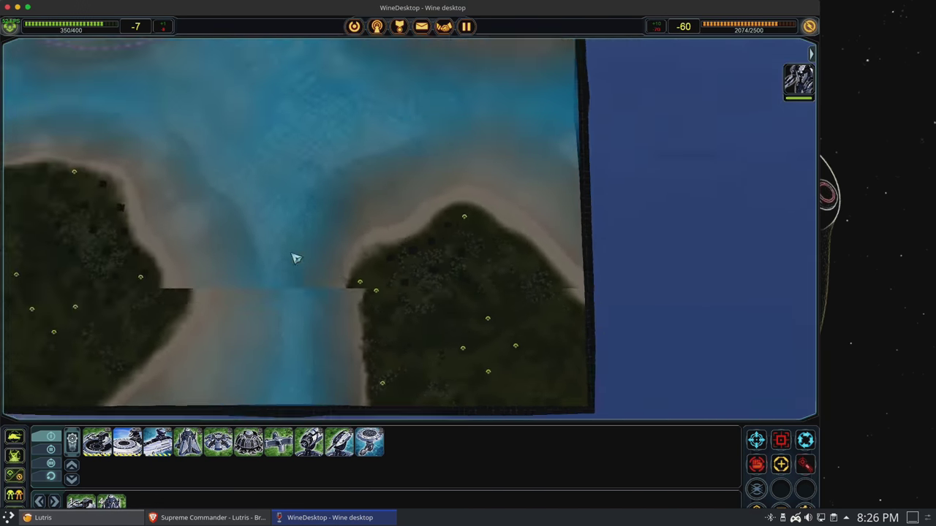
pyautogui.scroll(-5, 295, 258)
pyautogui.scroll(6, 388, 329)
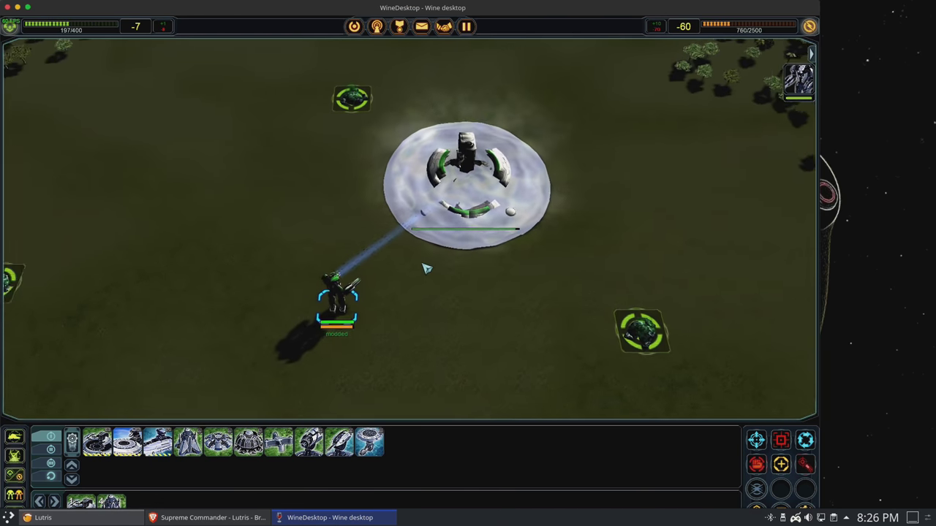
pyautogui.scroll(-1, 427, 269)
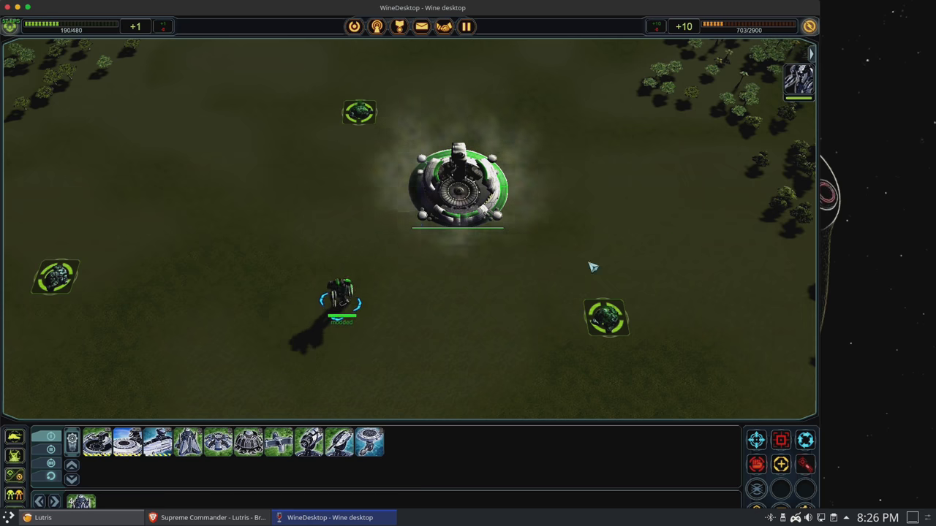
pyautogui.scroll(-4, 372, 293)
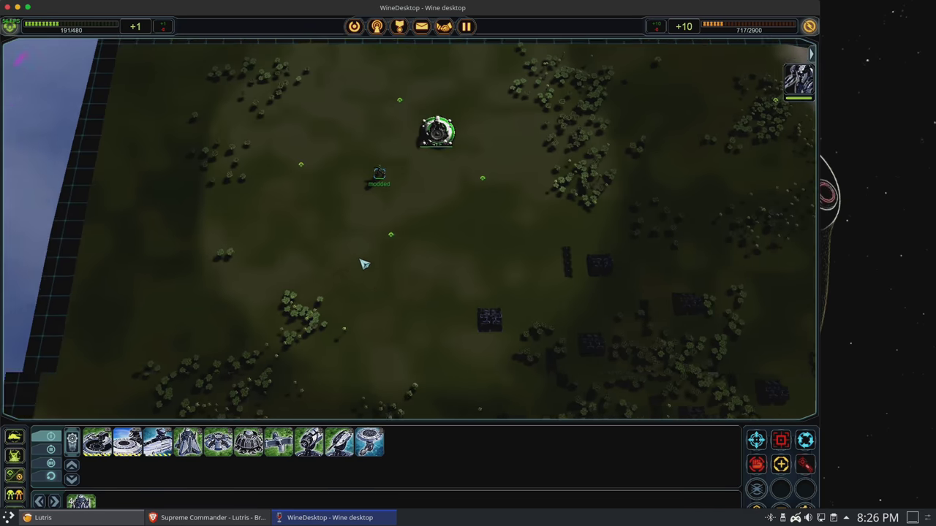
pyautogui.scroll(2, 372, 182)
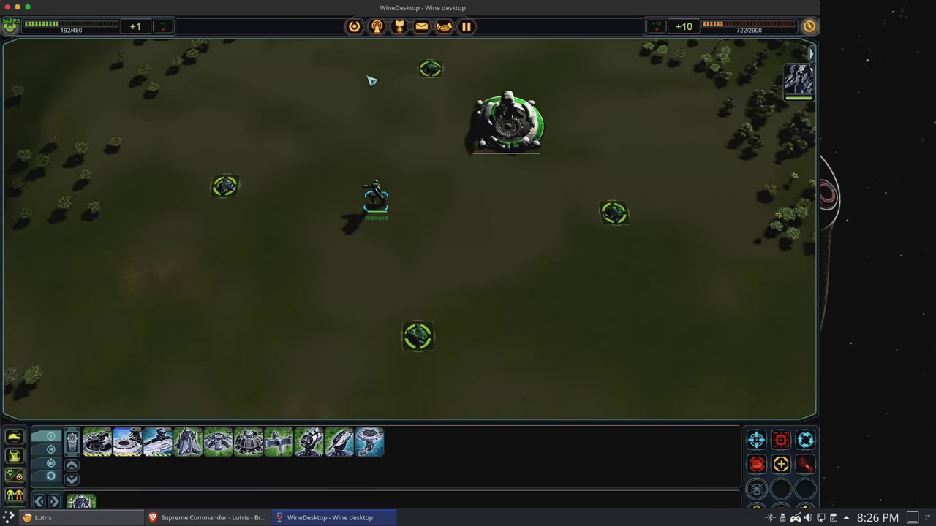
pyautogui.scroll(-3, 566, 249)
pyautogui.scroll(3, 512, 117)
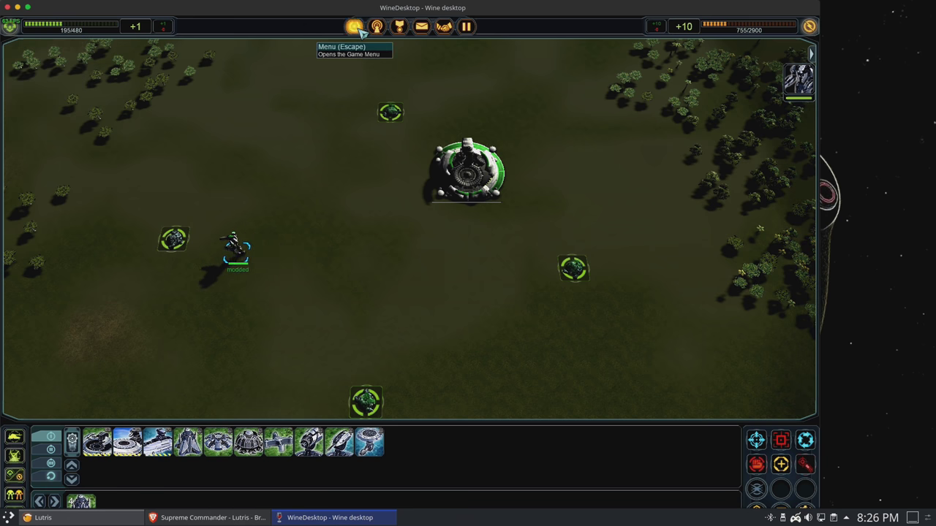
# - Exit Supreme Commander from the running skirmish without saving it
pyautogui.click(355, 27)
pyautogui.click(401, 317)
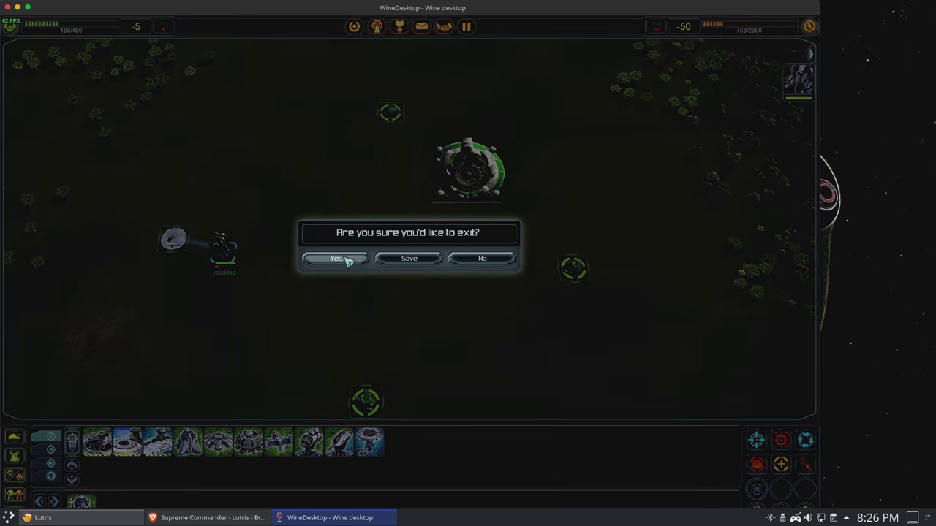
pyautogui.click(347, 260)
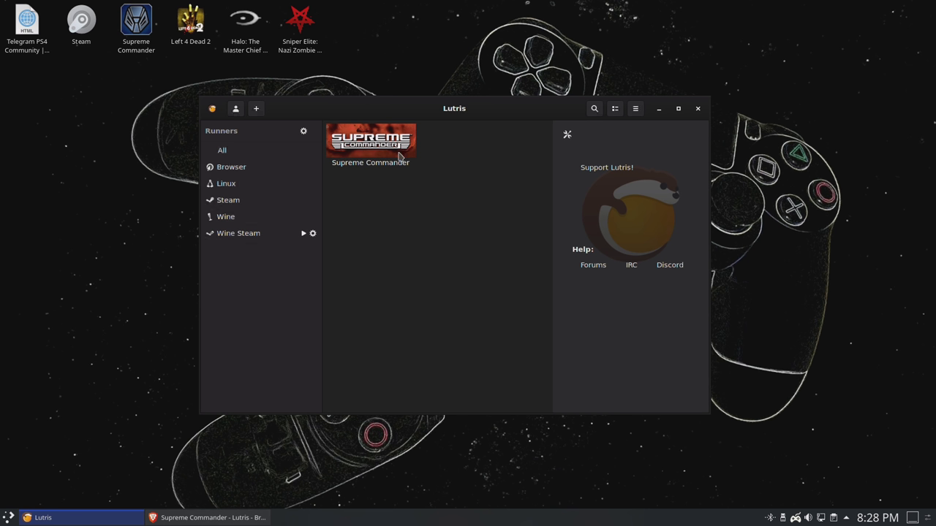
# - Show the games of all runners in the Lutris library and select Sniper Elite: Nazi Zombie Army
pyautogui.click(382, 171)
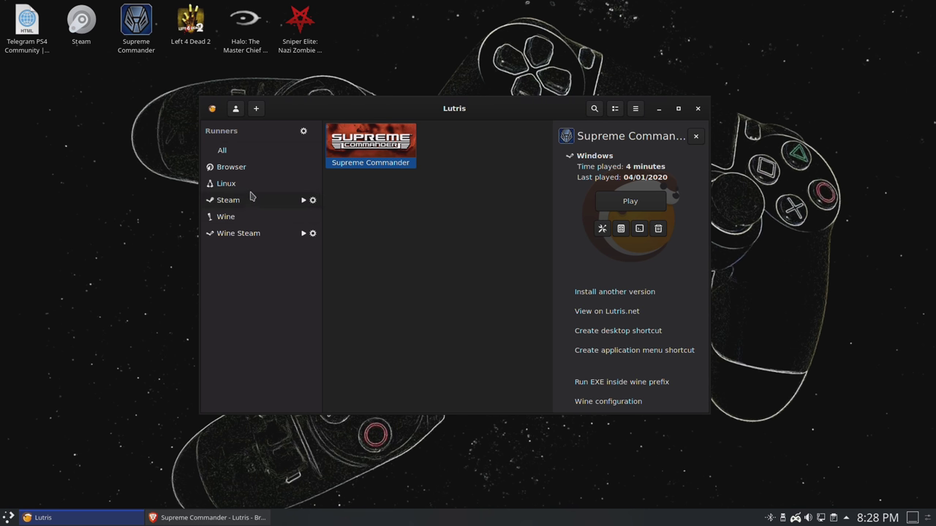
pyautogui.click(242, 154)
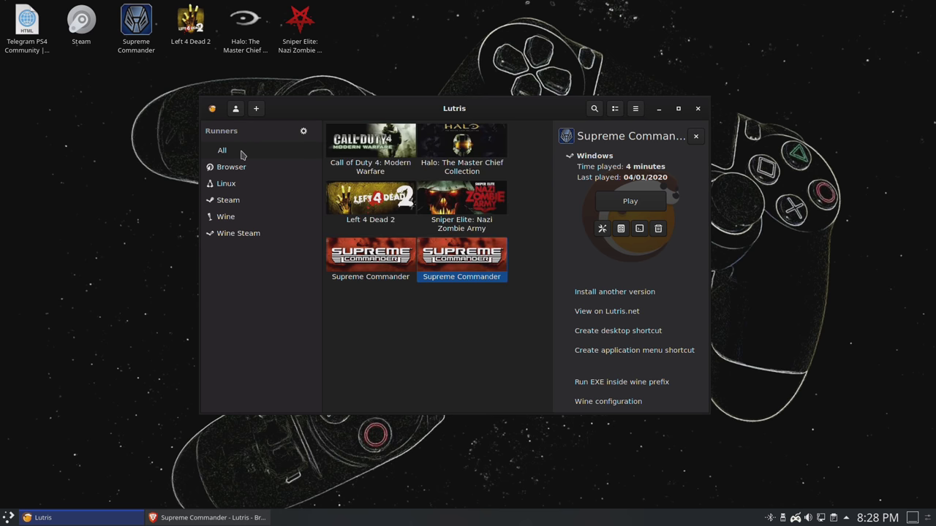
pyautogui.click(472, 215)
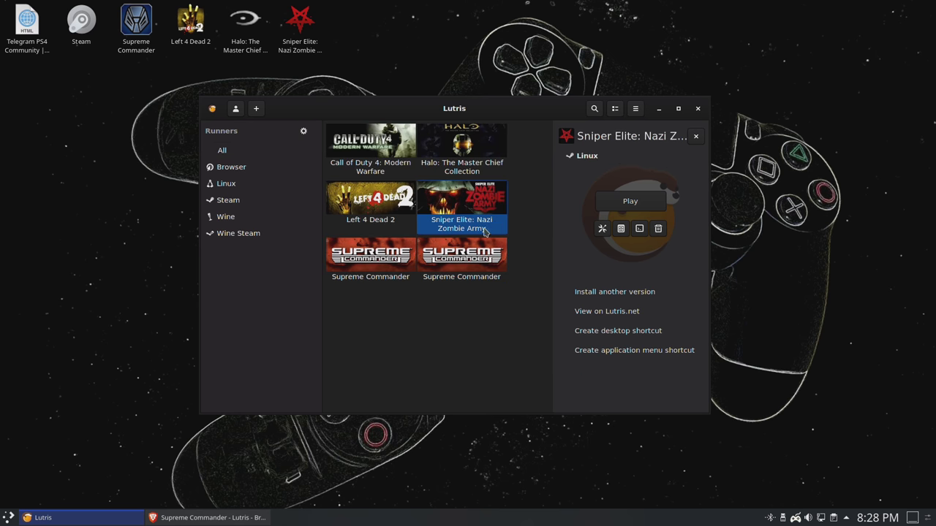
# - Switch to the Brave browser, search the Lutris site for Sniper Elite, and open the Nazi Zombie Army Trilogy page
pyautogui.click(207, 518)
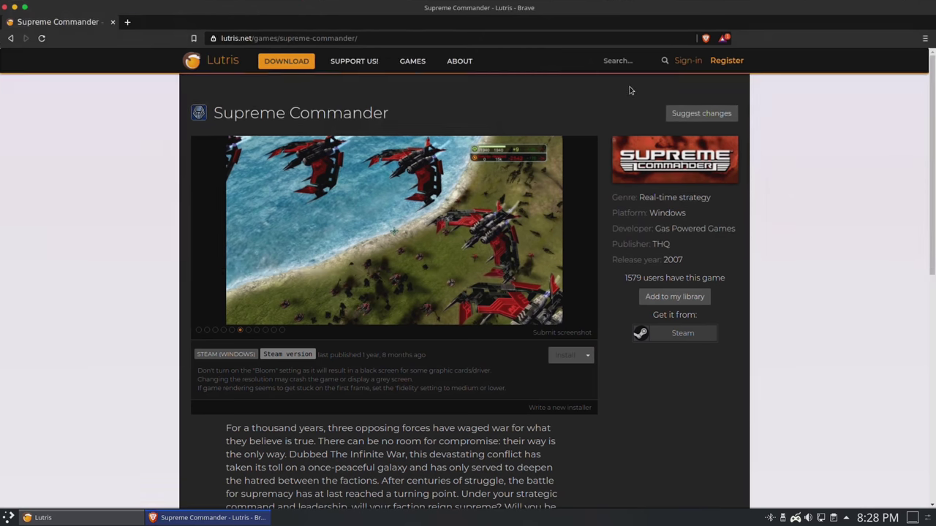
pyautogui.click(635, 56)
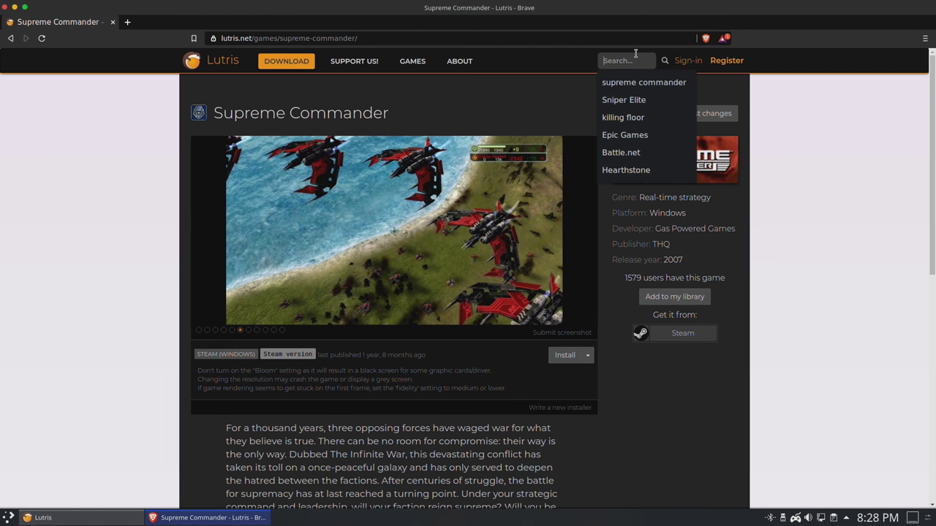
pyautogui.click(638, 100)
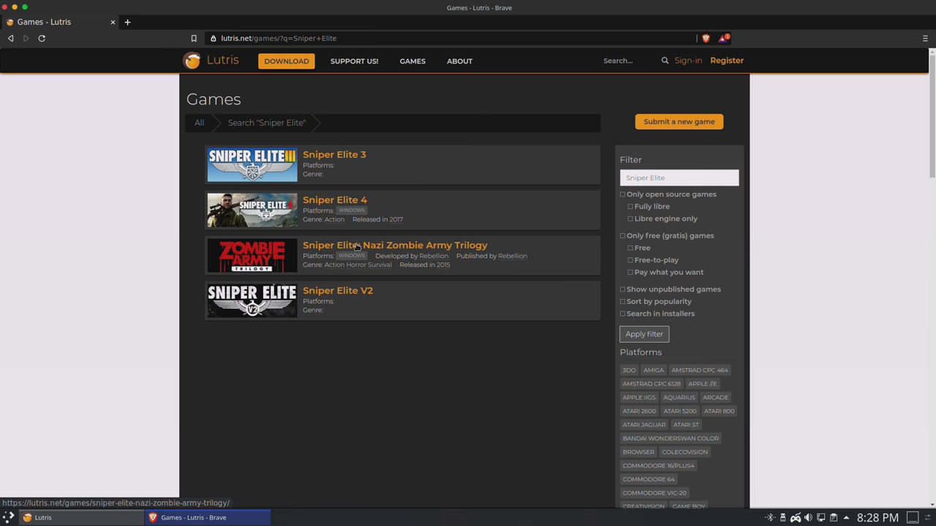
pyautogui.click(357, 248)
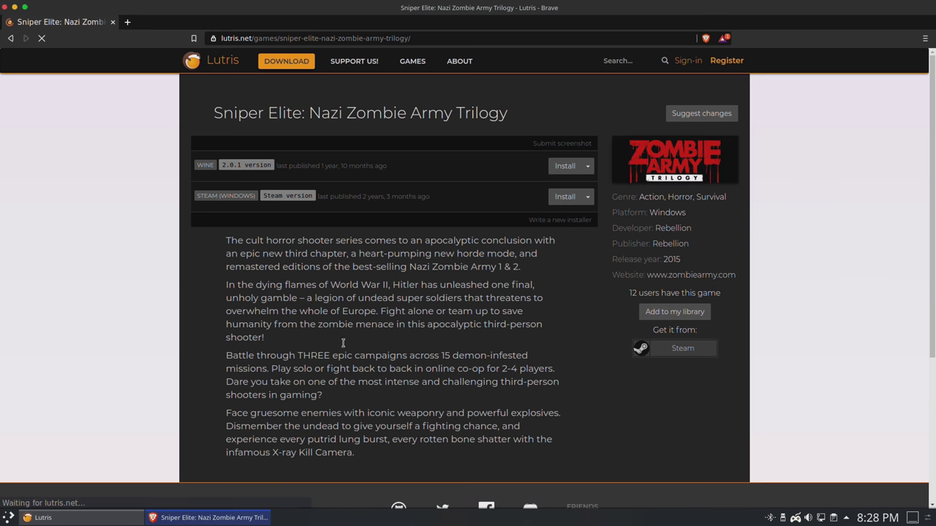
# - Compare the Wine and Steam (Windows) installers, launch the Steam (Windows) one in Lutris, and minimize the browser
pyautogui.moveTo(249, 195); pyautogui.dragTo(218, 196)
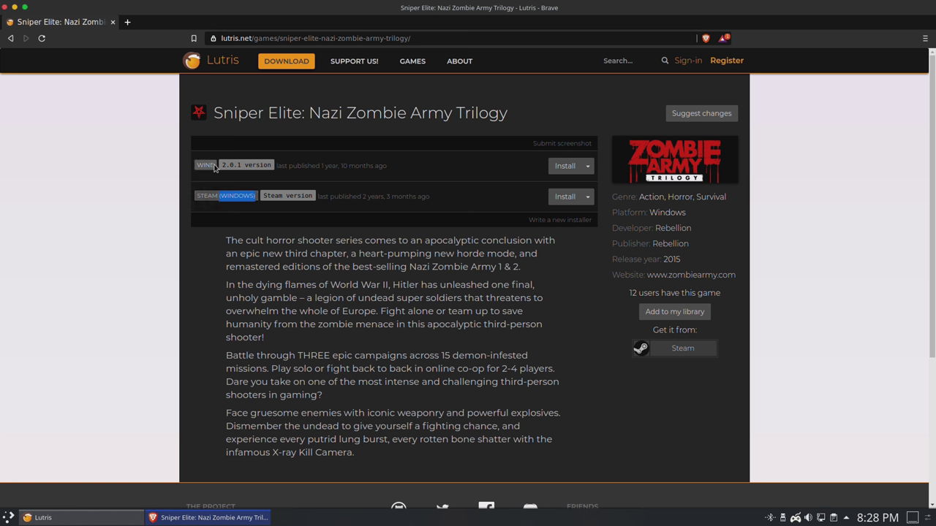
pyautogui.moveTo(214, 169); pyautogui.dragTo(206, 165)
pyautogui.click(419, 185)
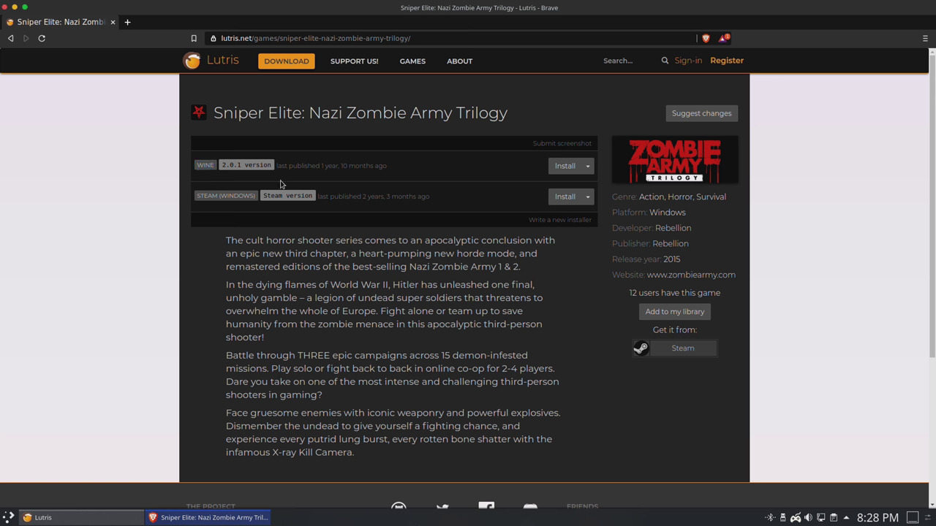
pyautogui.click(559, 201)
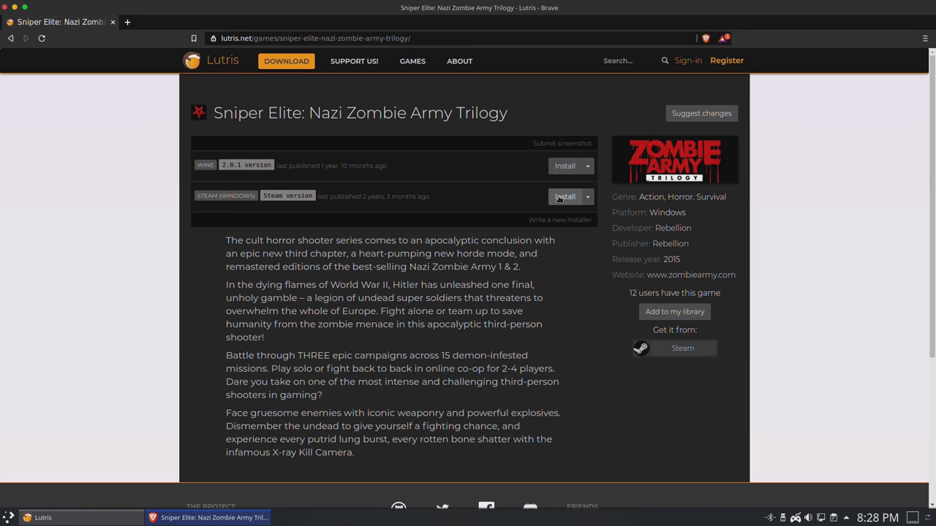
pyautogui.click(521, 119)
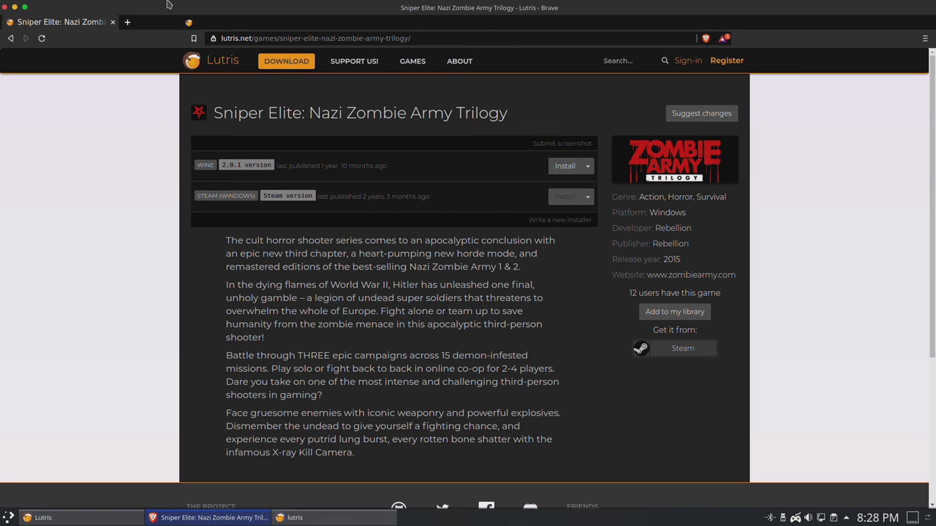
pyautogui.click(15, 8)
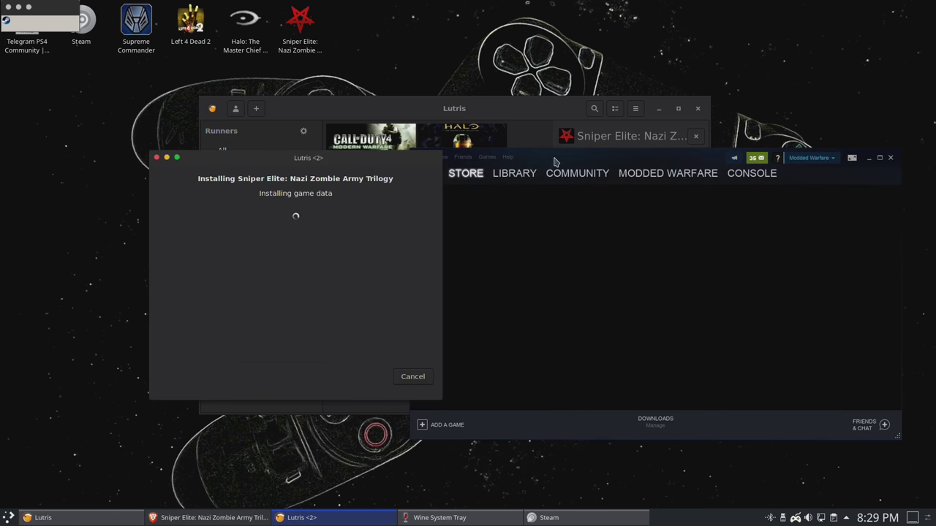
# - Move the Windows Steam window clear of the installer and open its game library
pyautogui.moveTo(553, 158); pyautogui.dragTo(487, 149)
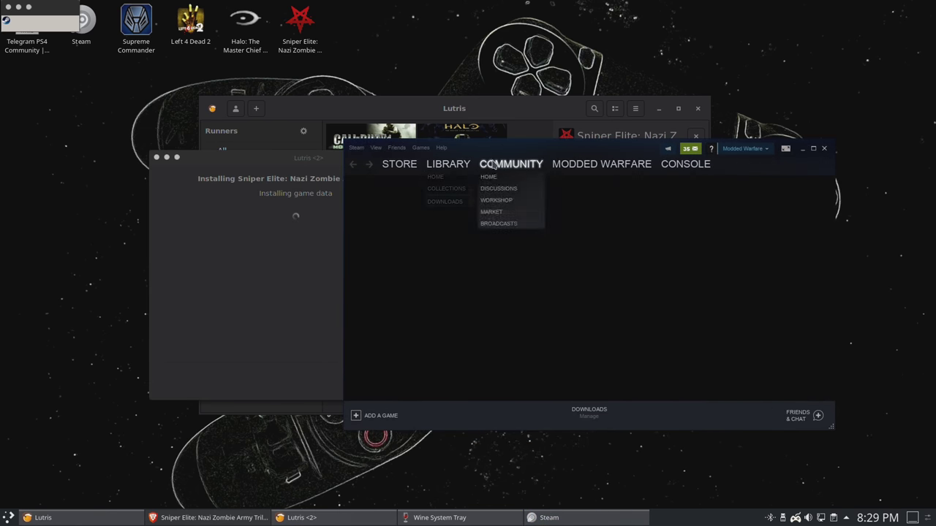
pyautogui.moveTo(441, 167)
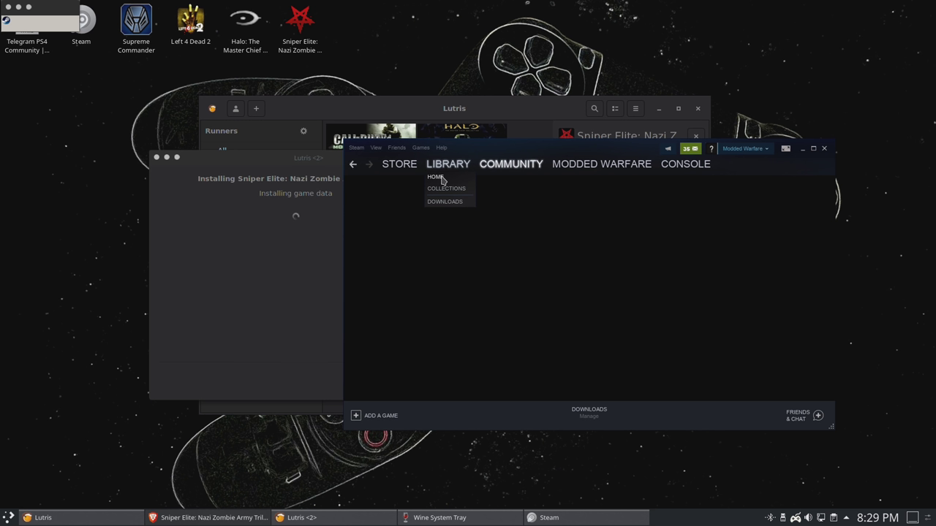
pyautogui.click(451, 166)
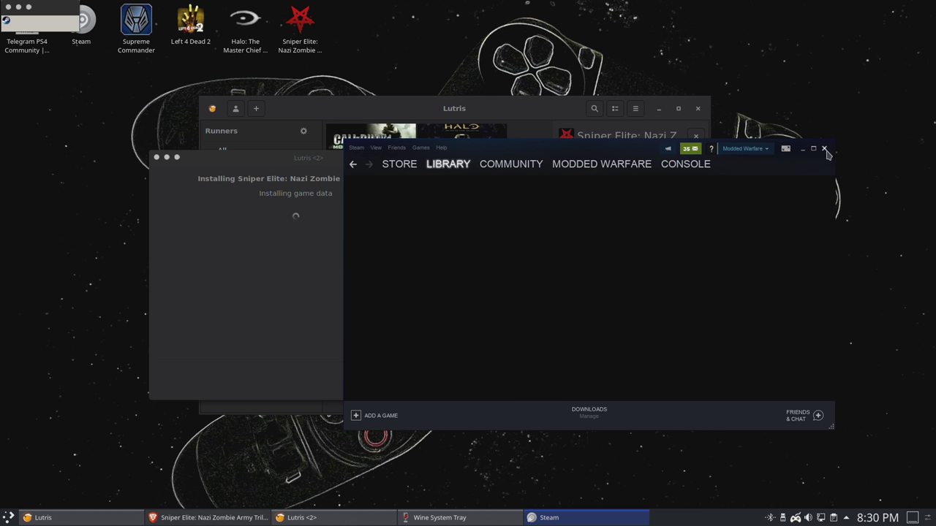
# - Install Sniper Elite: Nazi Zombie Army from Steam's tray icon, under C:\Program Files (x86)\Steam, without shortcuts
pyautogui.rightClick(6, 22)
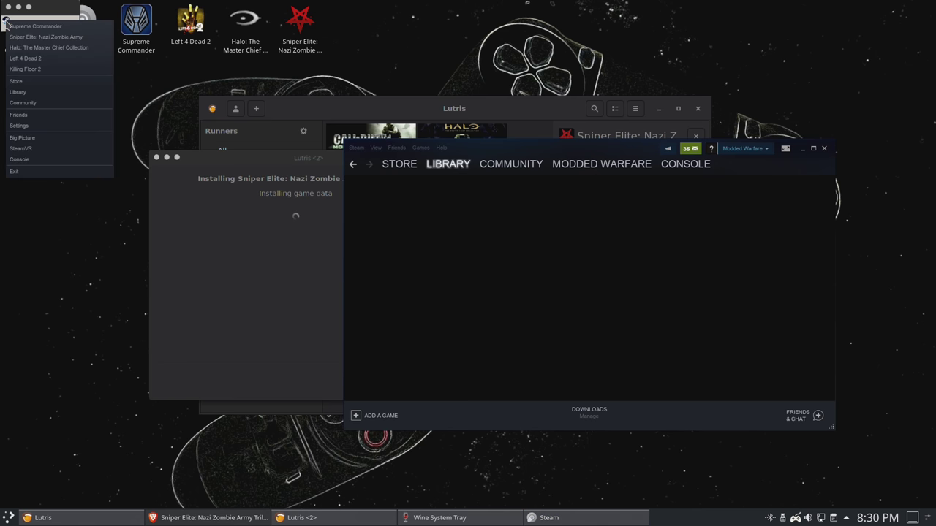
pyautogui.click(48, 38)
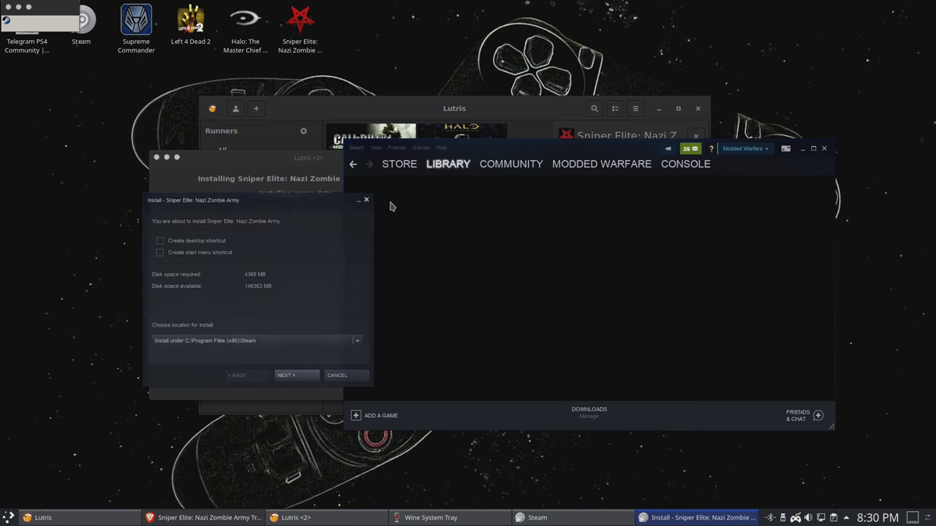
pyautogui.click(802, 150)
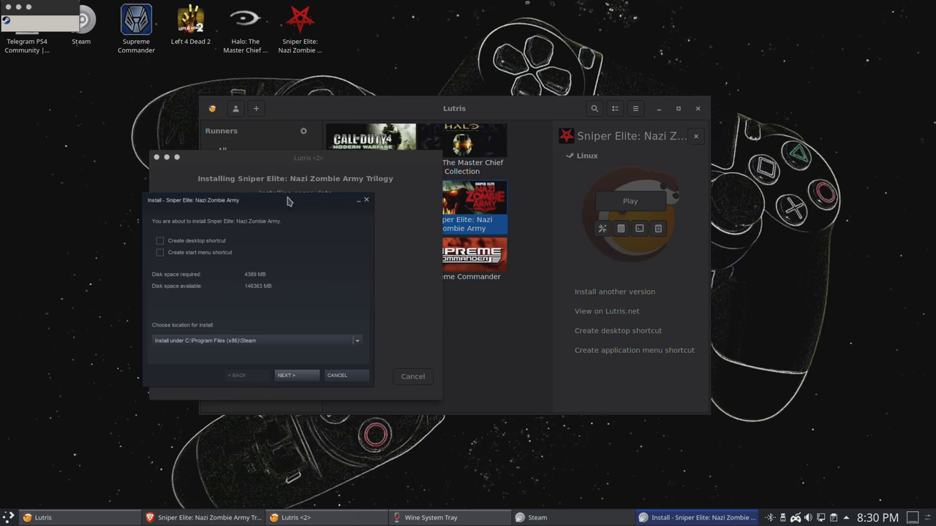
pyautogui.moveTo(287, 202); pyautogui.dragTo(362, 217)
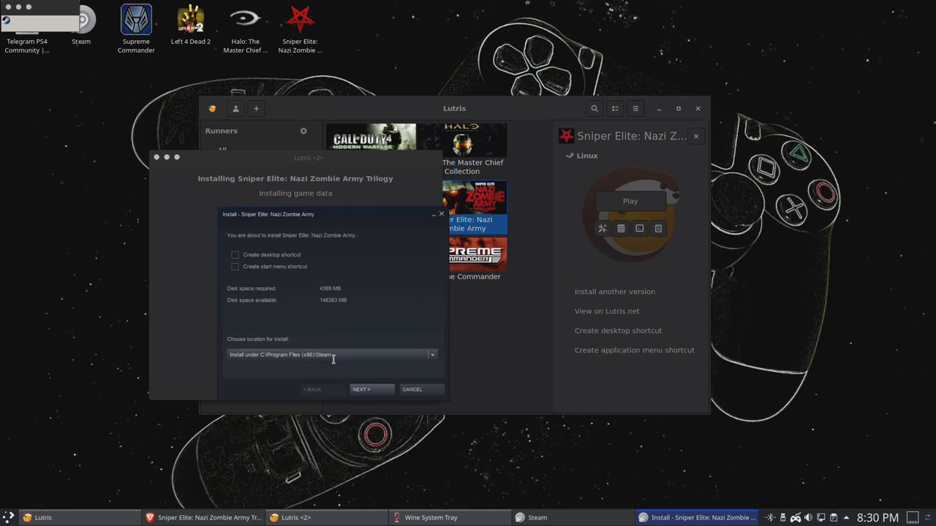
pyautogui.click(371, 393)
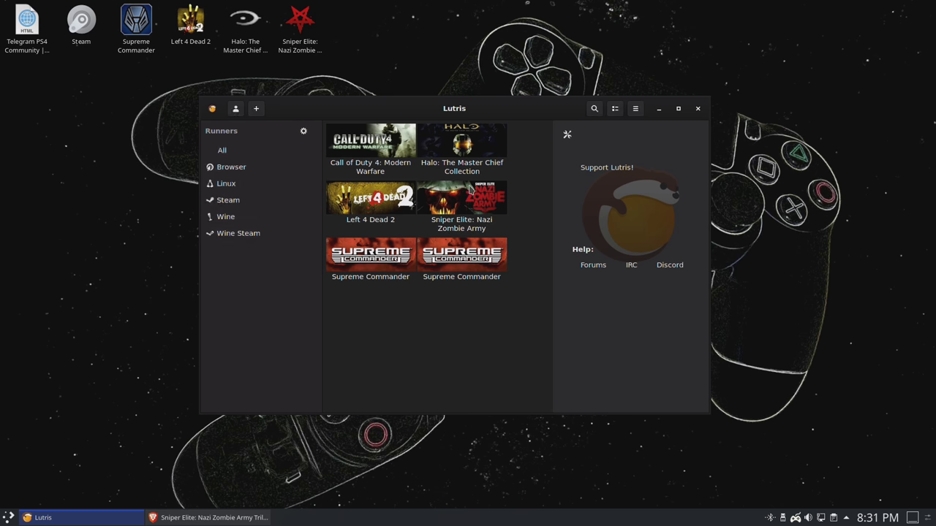
# - Open the configuration of Sniper Elite: Nazi Zombie Army in Lutris and copy the application ID from its game options
pyautogui.click(470, 189)
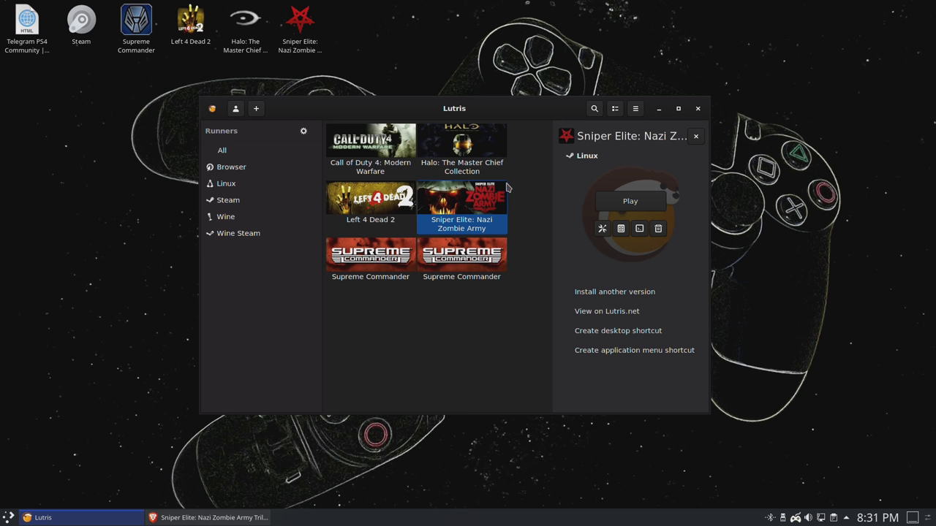
pyautogui.click(479, 236)
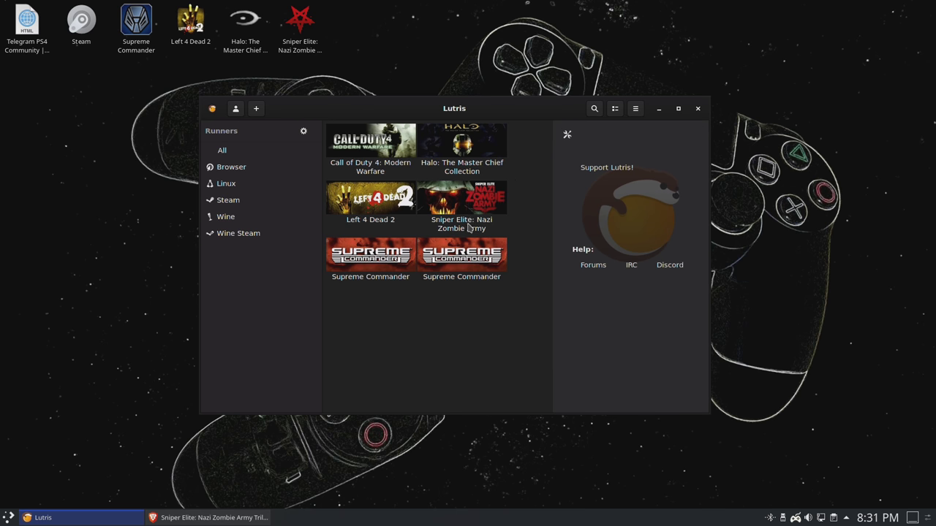
pyautogui.click(474, 226)
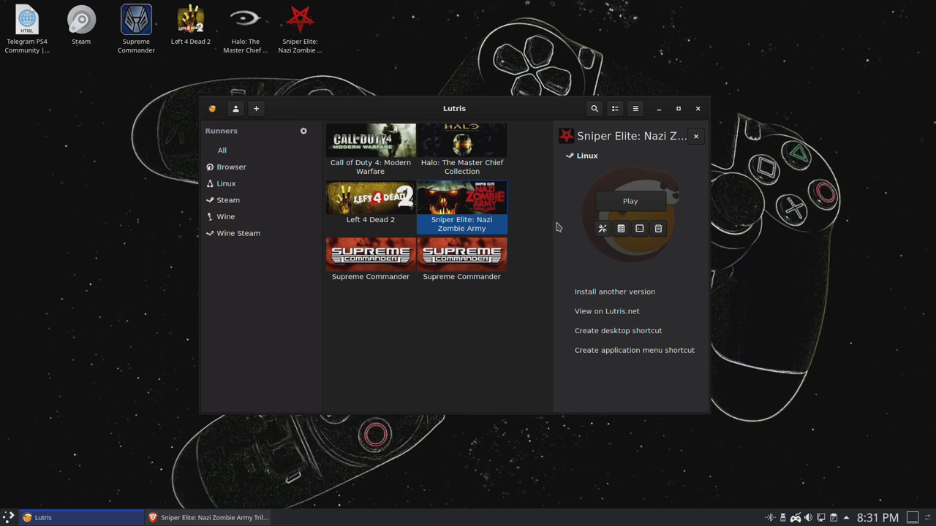
pyautogui.click(603, 229)
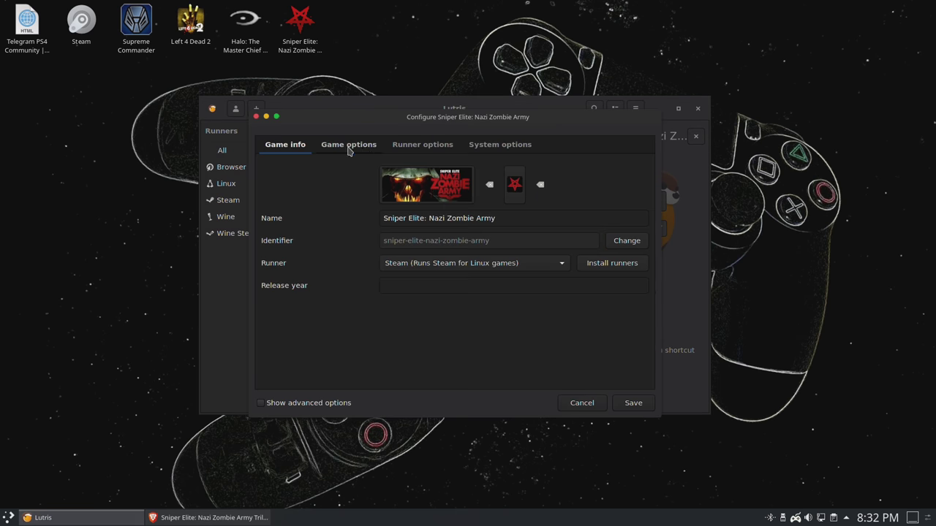
pyautogui.click(349, 144)
pyautogui.moveTo(430, 174); pyautogui.dragTo(373, 169)
pyautogui.rightClick(408, 171)
pyautogui.click(420, 188)
# - Change the game's runner to Wine Steam (Runs Steam for Windows games) and accept the configuration reset
pyautogui.click(298, 154)
pyautogui.click(413, 265)
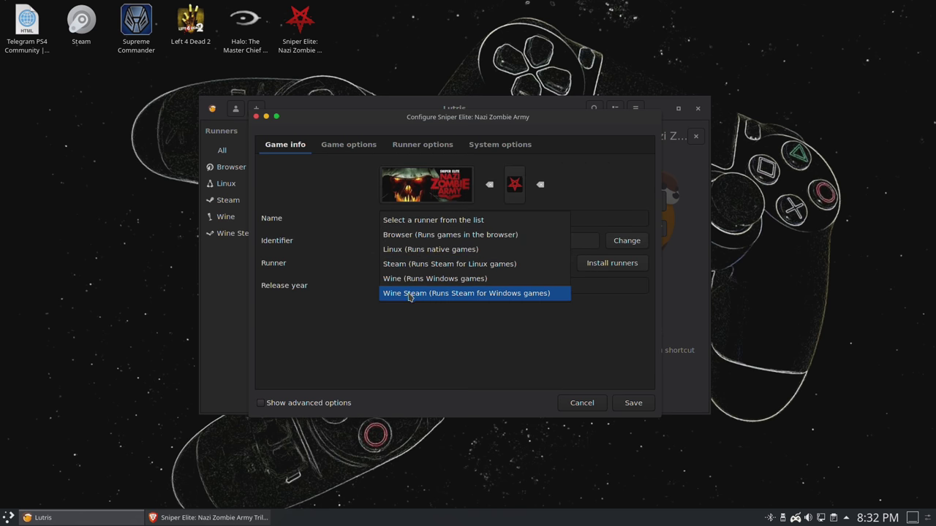
pyautogui.click(408, 295)
pyautogui.click(534, 280)
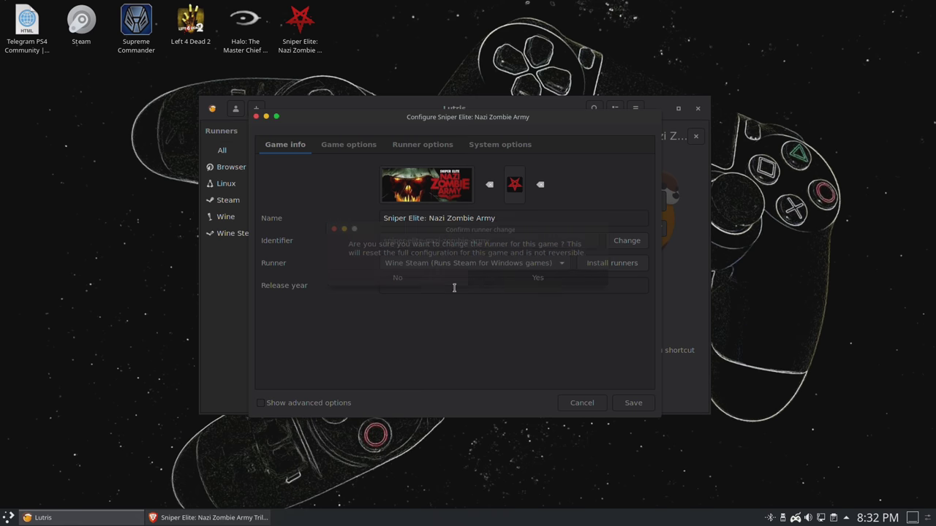
# - Set the Application ID of Sniper Elite: Nazi Zombie Army to 227100 in its game options
pyautogui.click(346, 147)
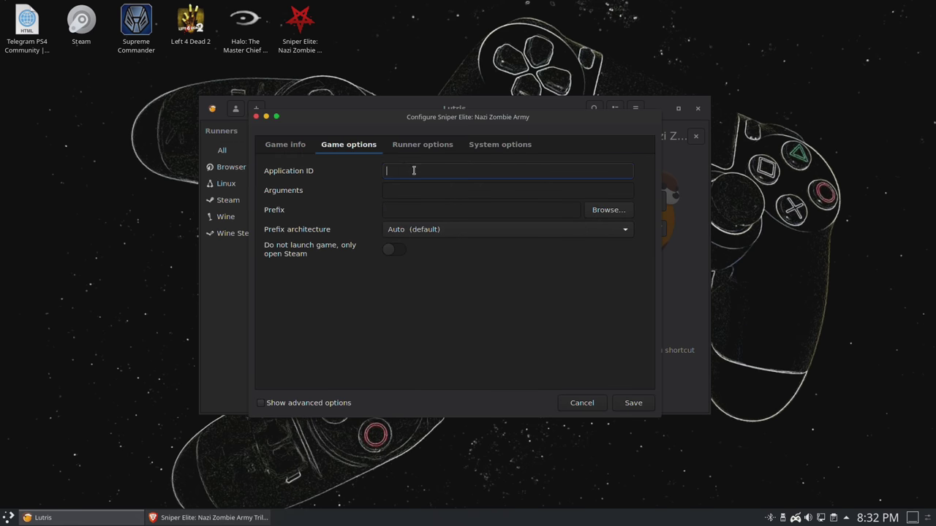
pyautogui.click(294, 148)
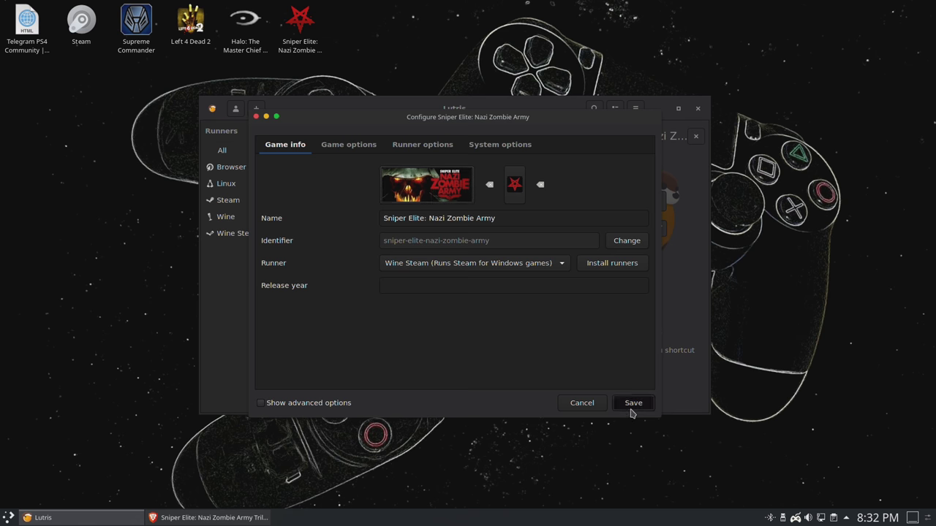
pyautogui.click(348, 143)
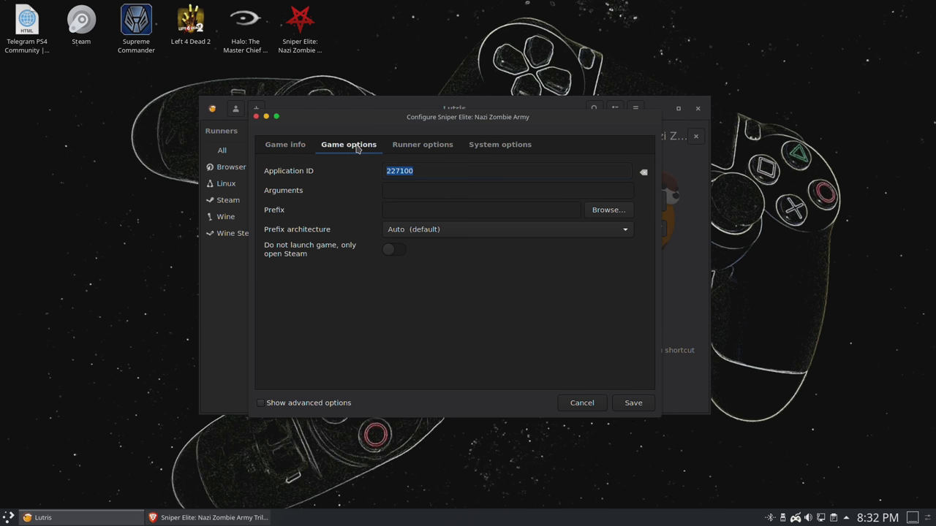
# - Set the game's Wine version to System (4.21 (Staging)), enable DXVK and save the configuration
pyautogui.click(413, 146)
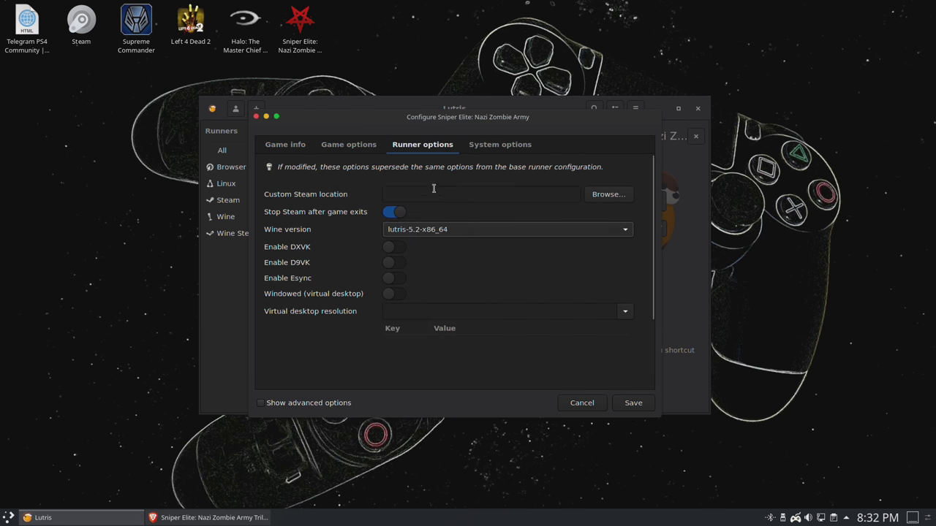
pyautogui.click(436, 229)
pyautogui.click(428, 157)
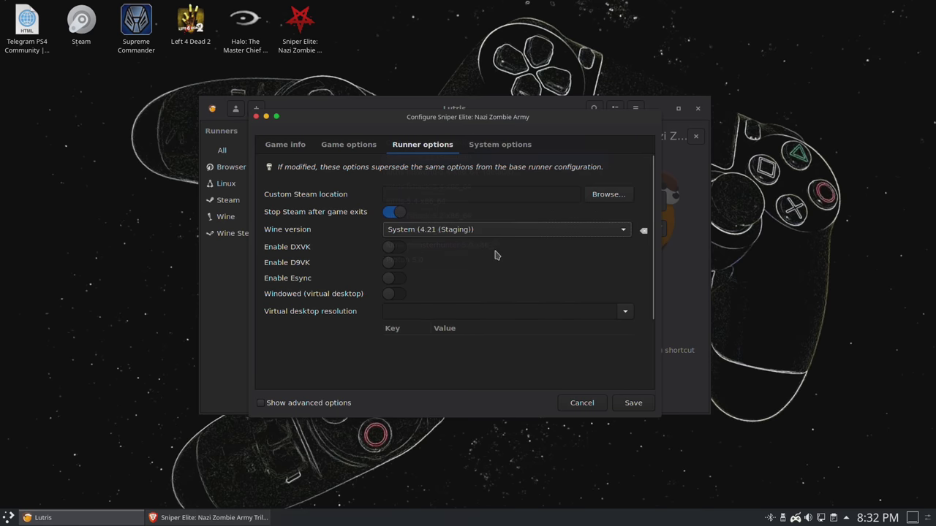
pyautogui.click(395, 249)
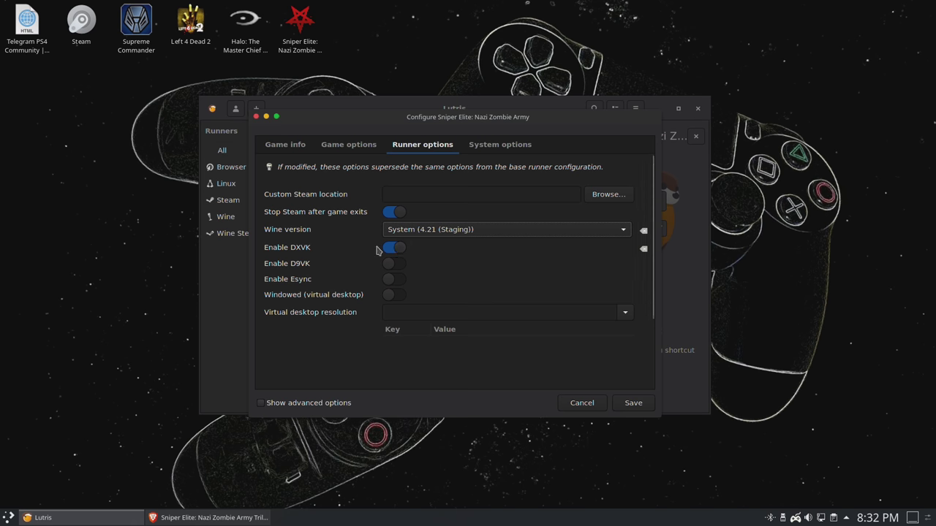
pyautogui.click(634, 403)
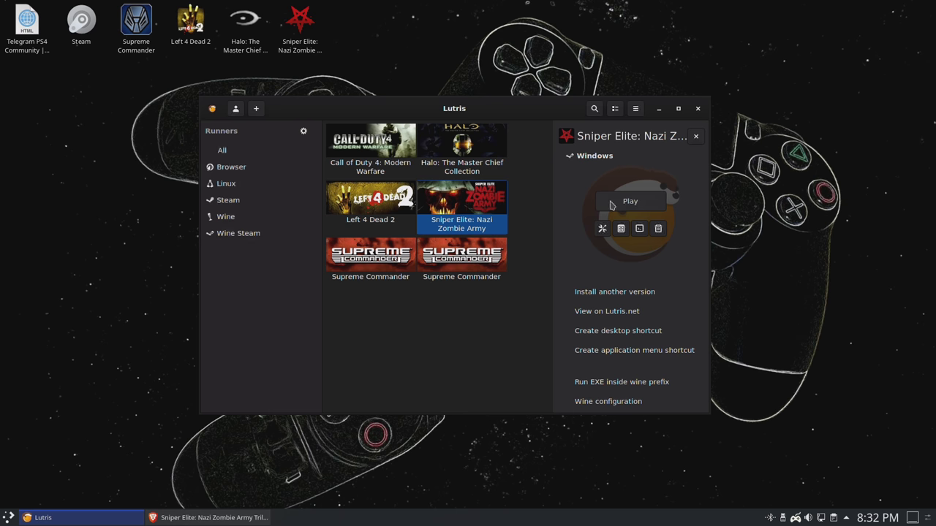
# - Launch Sniper Elite: Nazi Zombie Army from the Wine Steam games and lower its graphics detail in the display options
pyautogui.click(253, 233)
pyautogui.click(633, 211)
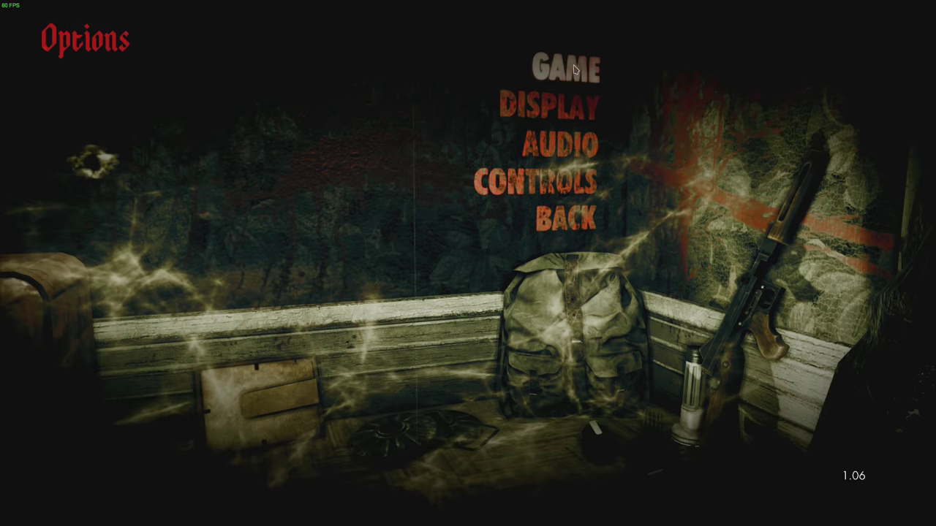
pyautogui.click(554, 111)
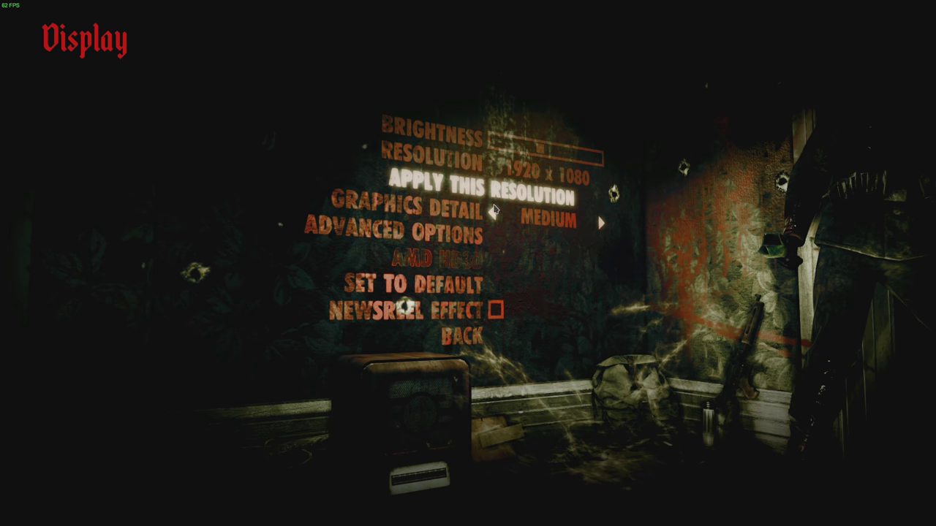
pyautogui.click(492, 212)
pyautogui.click(462, 336)
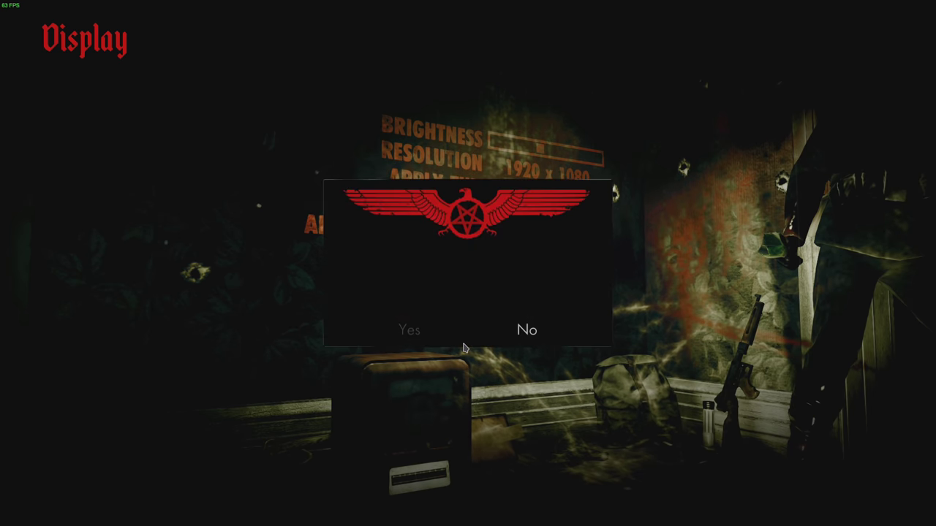
pyautogui.click(412, 334)
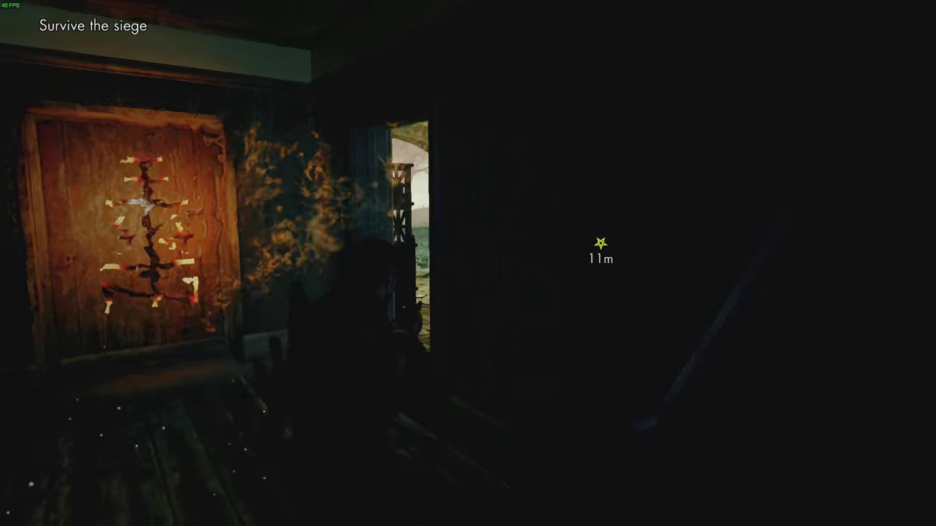
# - Switch to the MP44, then pause the Village of the Dead mission and exit the game
pyautogui.scroll(-1, 468, 263)
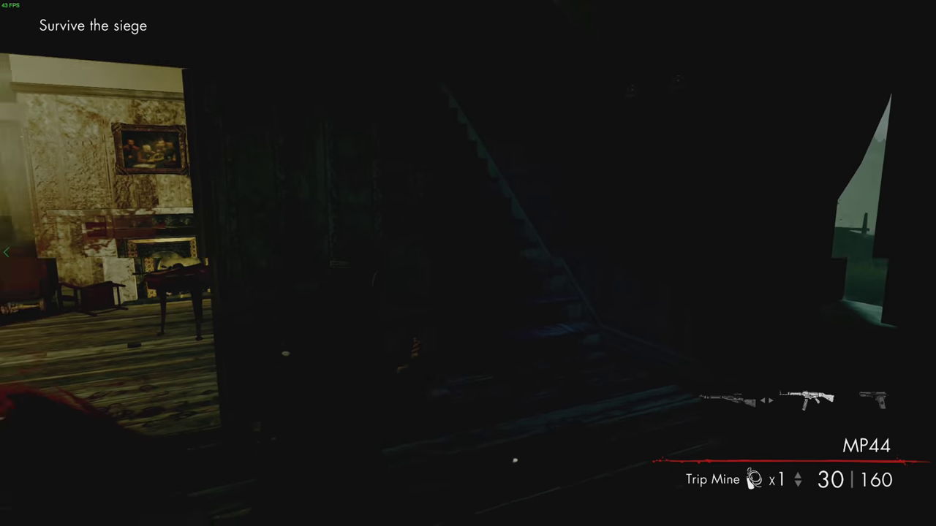
pyautogui.press('Escape')
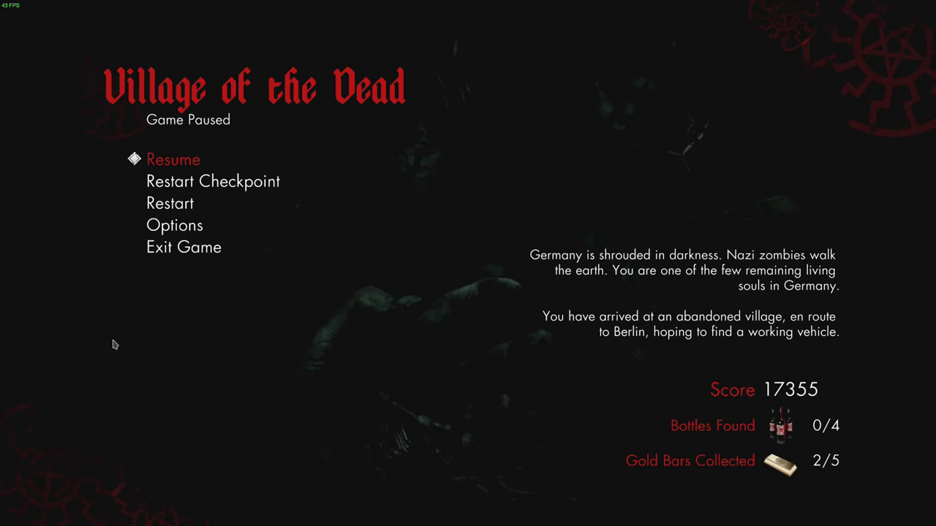
pyautogui.click(196, 247)
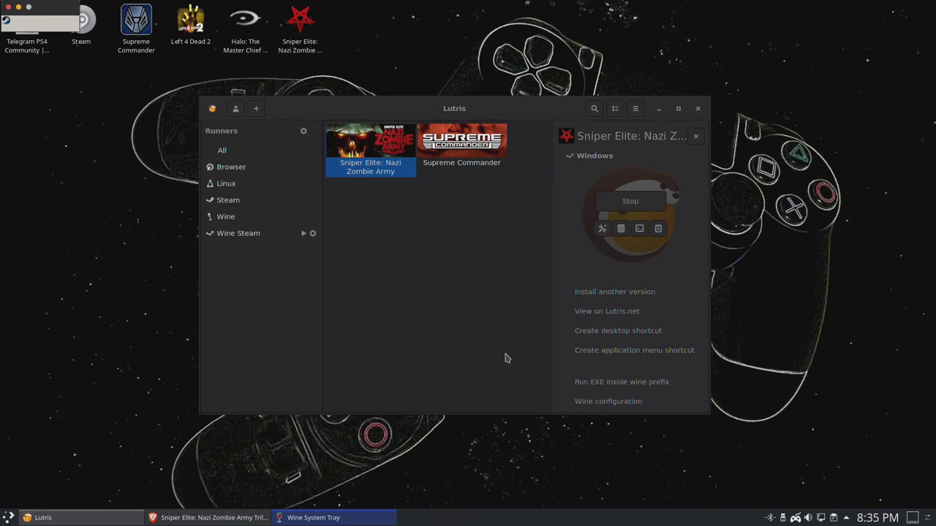
# - Deselect the game, shift the Lutris window slightly and list the games of all runners
pyautogui.click(490, 257)
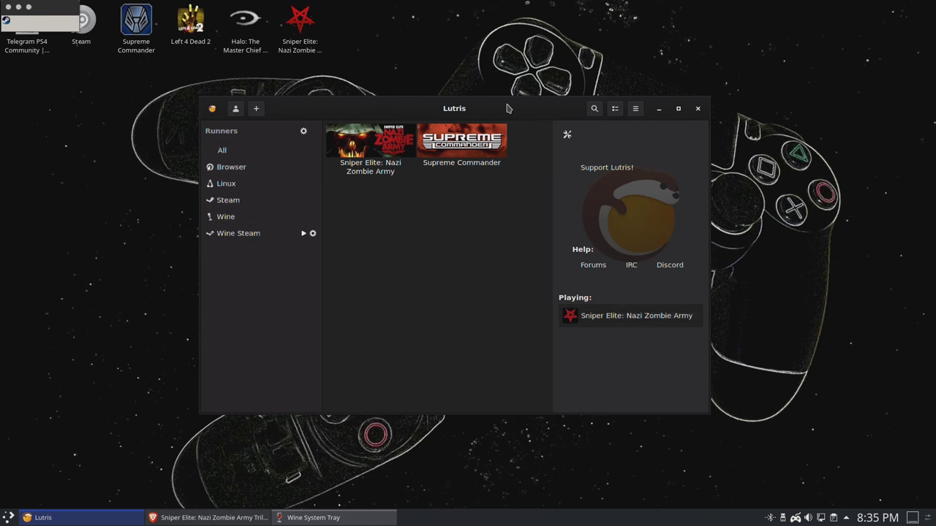
pyautogui.click(505, 108)
pyautogui.moveTo(498, 103); pyautogui.dragTo(518, 109)
pyautogui.click(247, 156)
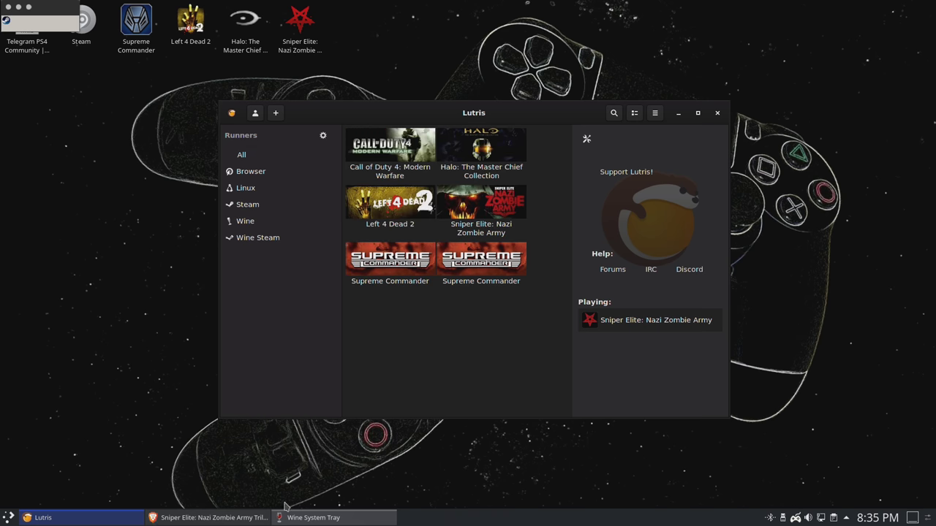
# - Switch to the Brave browser, search the Lutris website for Battle.net and open the Blizzard Battle.net page
pyautogui.click(212, 518)
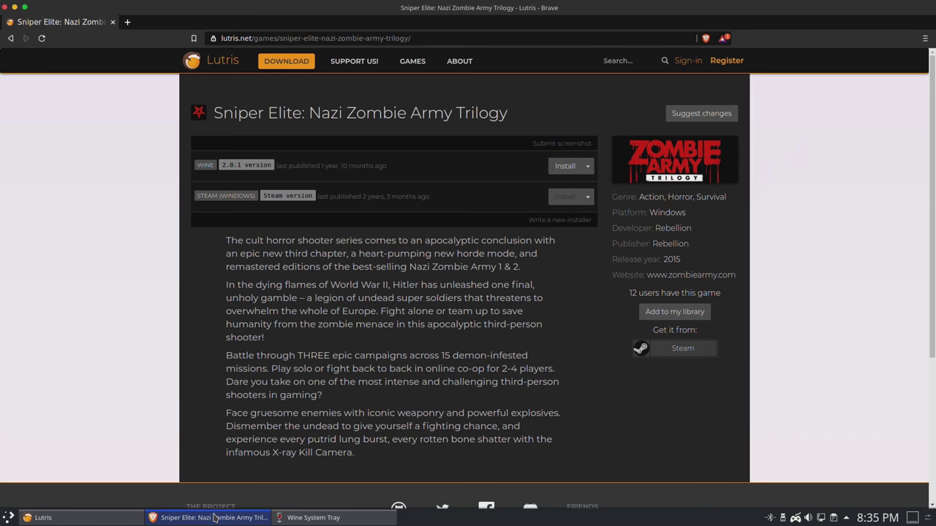
pyautogui.click(632, 60)
pyautogui.write('b')
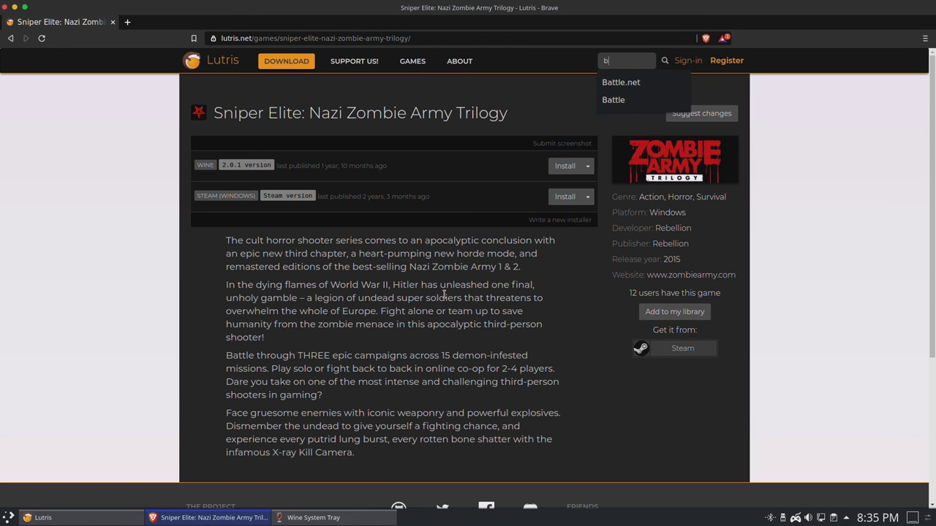
pyautogui.write('att')
pyautogui.click(620, 82)
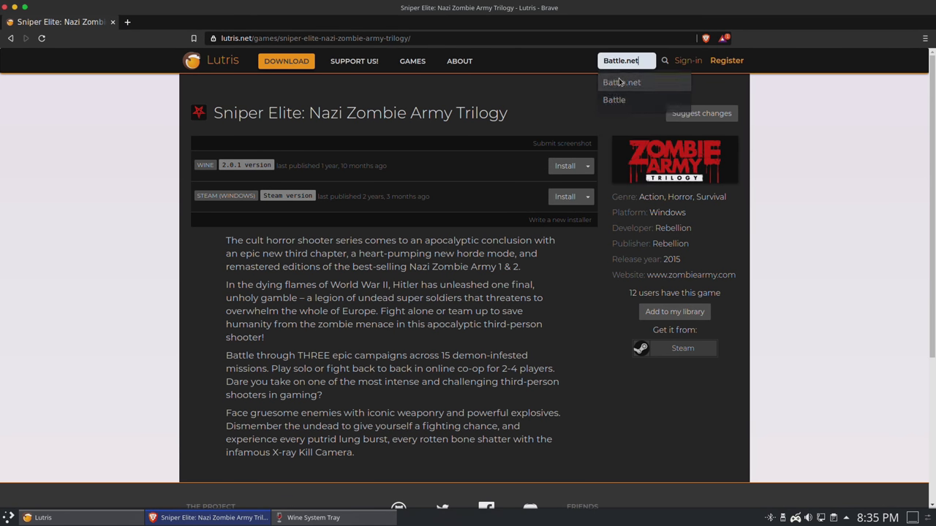
pyautogui.click(664, 62)
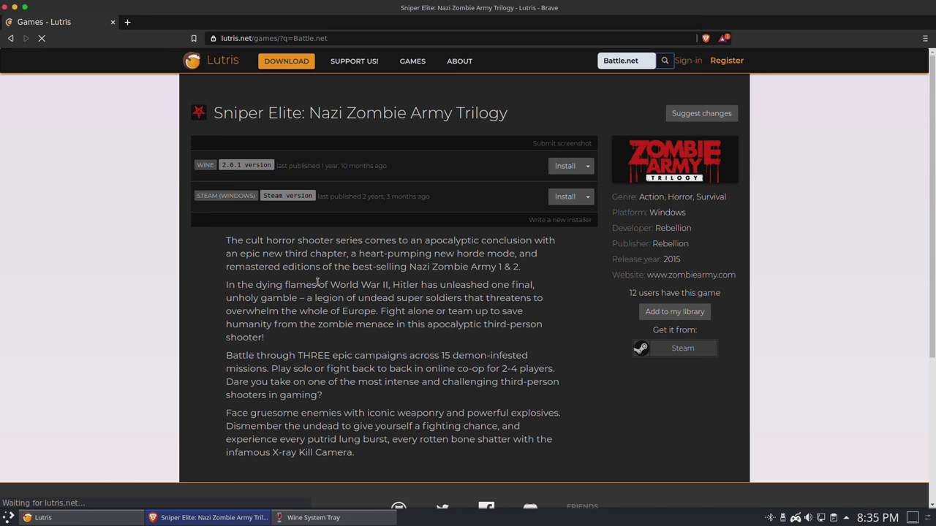
pyautogui.click(369, 156)
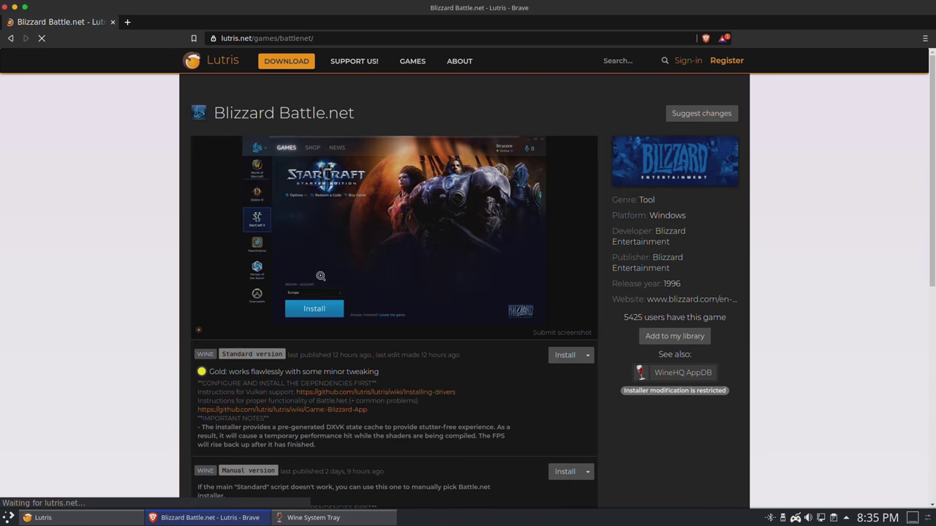
# - Install the Standard version of Blizzard Battle.net through Lutris in /home/ps4/Games/battlenet
pyautogui.scroll(-1, 411, 399)
pyautogui.scroll(-3, 410, 399)
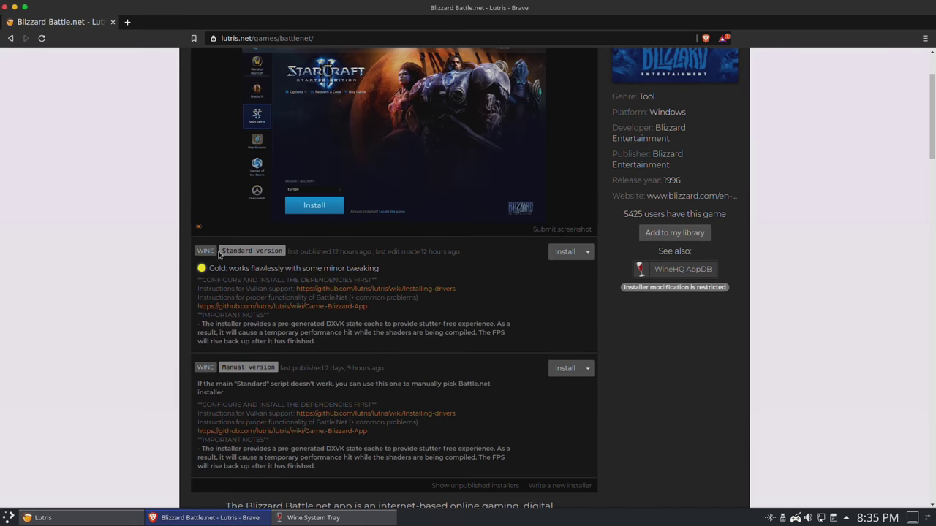
pyautogui.moveTo(240, 270); pyautogui.dragTo(474, 279)
pyautogui.click(475, 279)
pyautogui.click(563, 254)
pyautogui.click(510, 121)
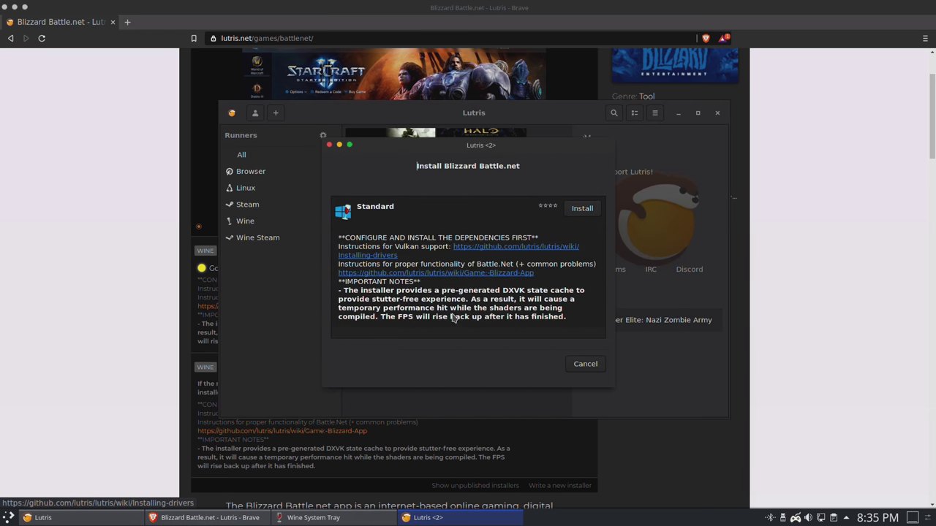
pyautogui.click(584, 210)
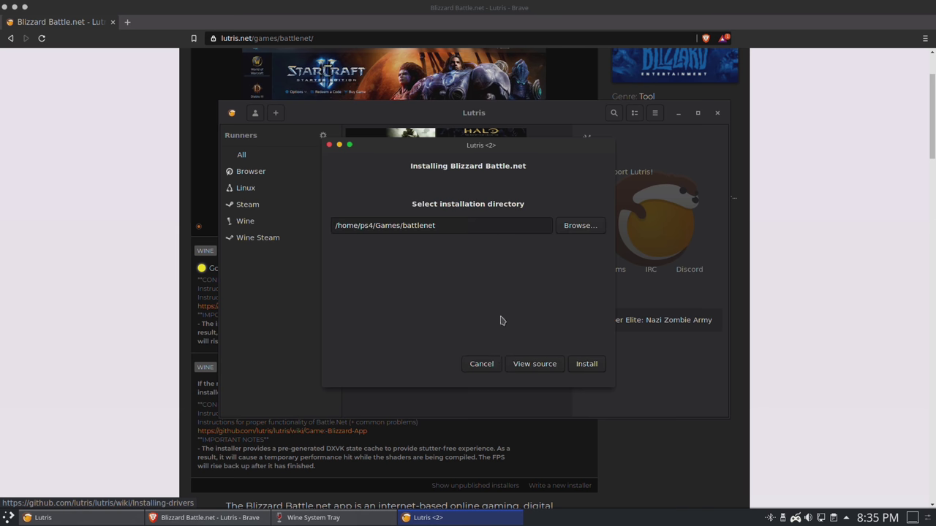
pyautogui.click(586, 364)
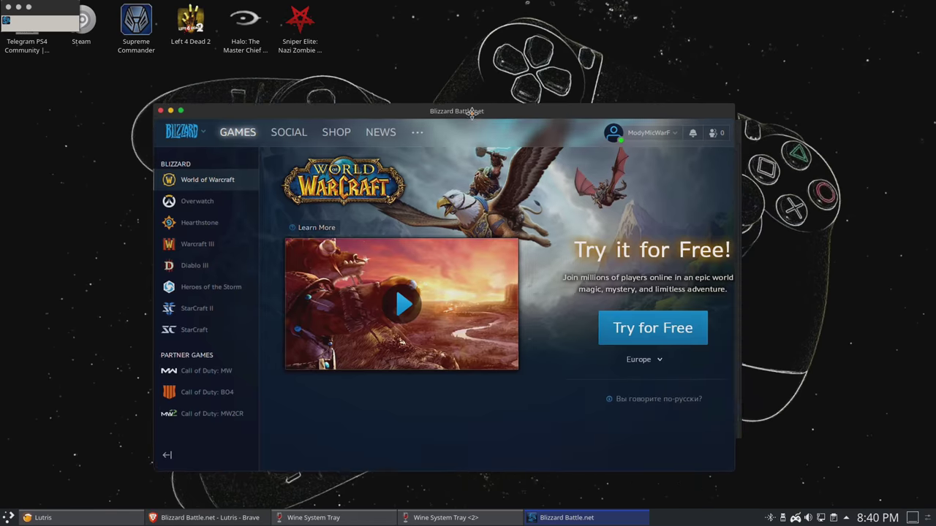
# - Reposition the Blizzard Battle.net window and view the Hearthstone game page
pyautogui.moveTo(443, 100); pyautogui.dragTo(474, 101)
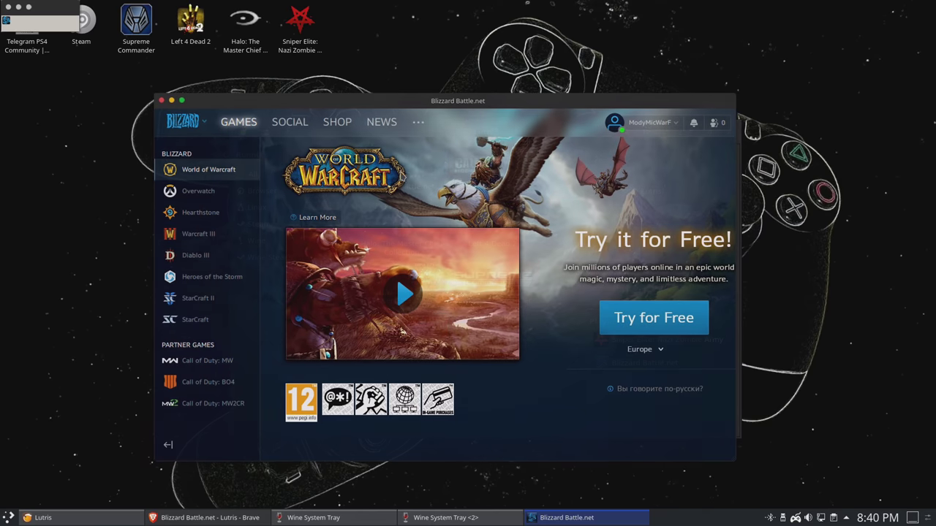
pyautogui.click(214, 213)
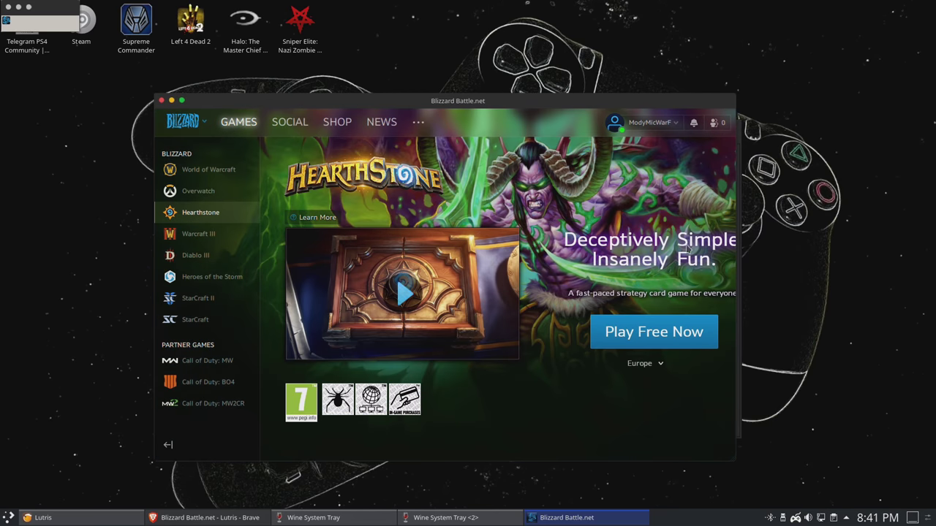
pyautogui.moveTo(516, 117)
pyautogui.mouseDown()
pyautogui.moveTo(554, 292)
pyautogui.moveTo(591, 195)
pyautogui.moveTo(528, 112)
pyautogui.mouseUp()
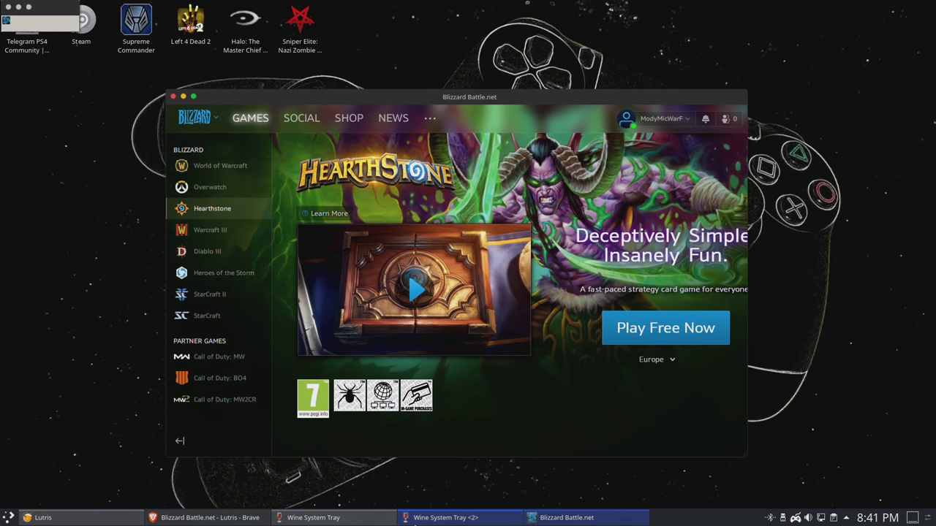
# - Return to the Brave browser, search the Lutris website for Epic Games and open the Epic Games Store page
pyautogui.click(210, 518)
pyautogui.scroll(3, 614, 110)
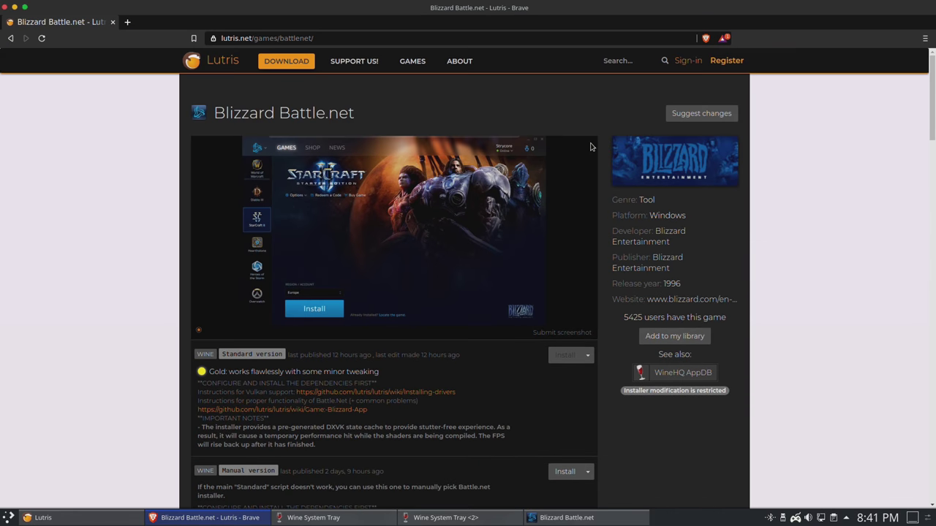
pyautogui.click(624, 61)
pyautogui.write('E')
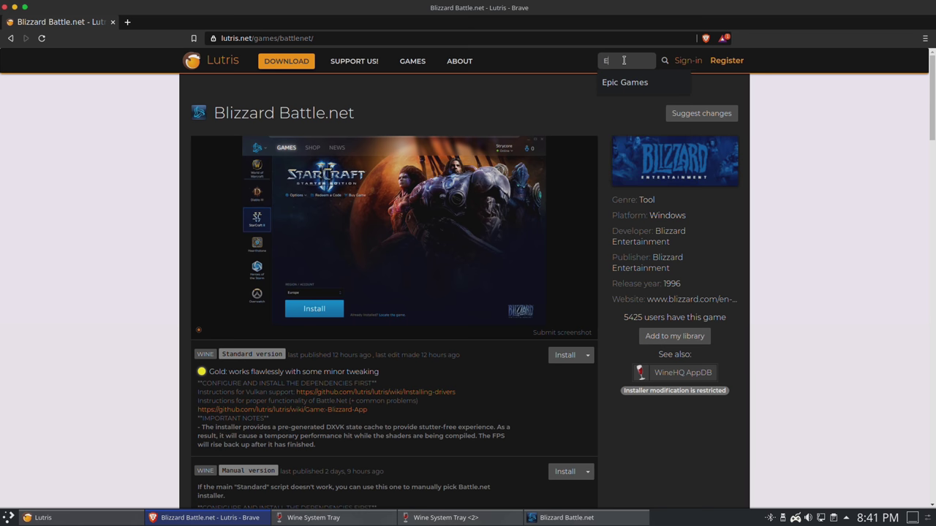
pyautogui.write('pic')
pyautogui.click(624, 82)
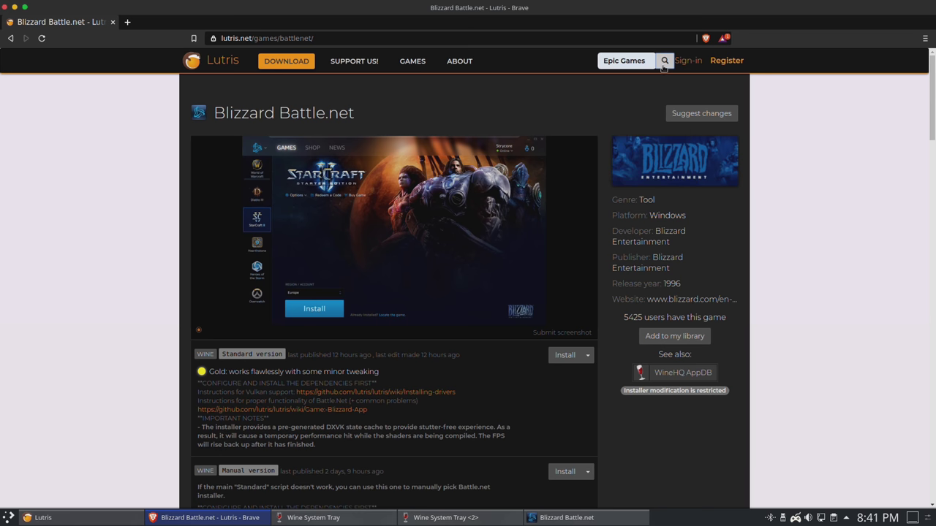
pyautogui.click(665, 60)
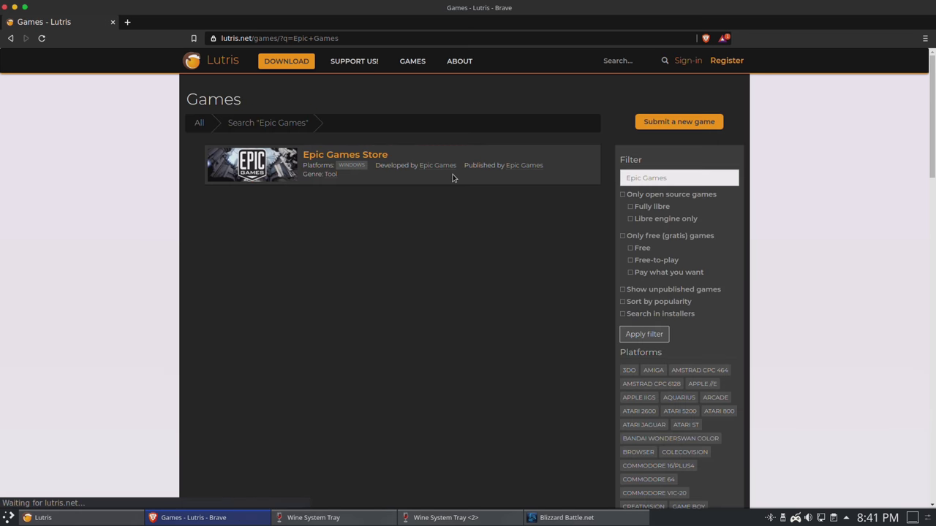
pyautogui.click(325, 157)
# - Install the latest version of the Epic Games Store through Lutris, moving the Blizzard Battle.net window out of the way
pyautogui.scroll(-1, 372, 361)
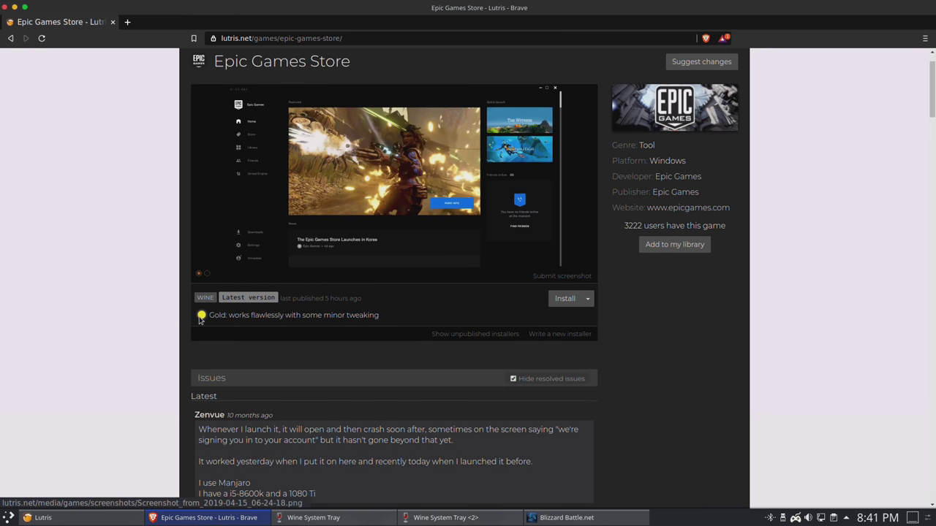
pyautogui.click(564, 298)
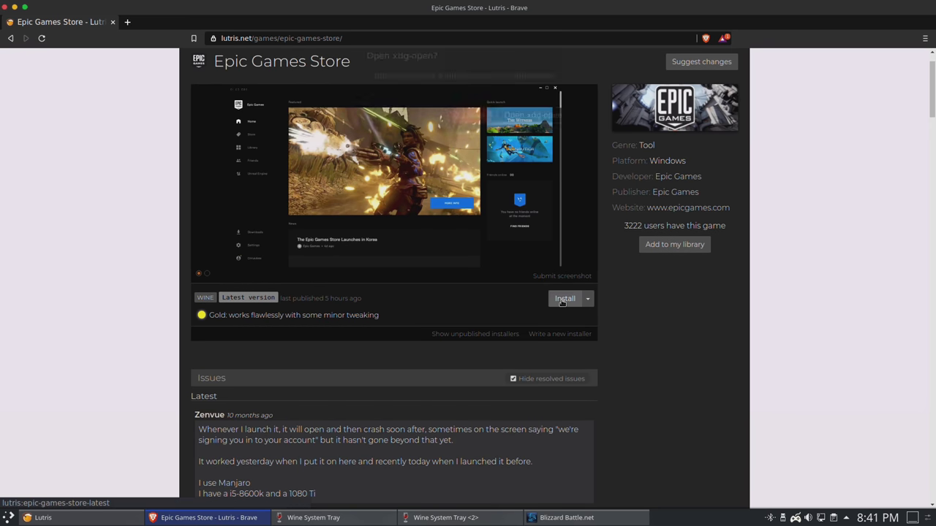
pyautogui.click(533, 118)
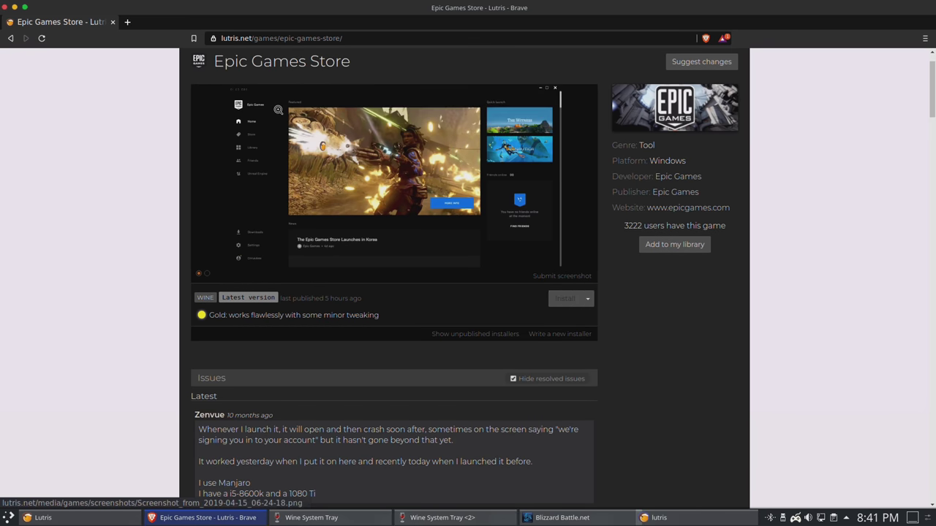
pyautogui.click(14, 7)
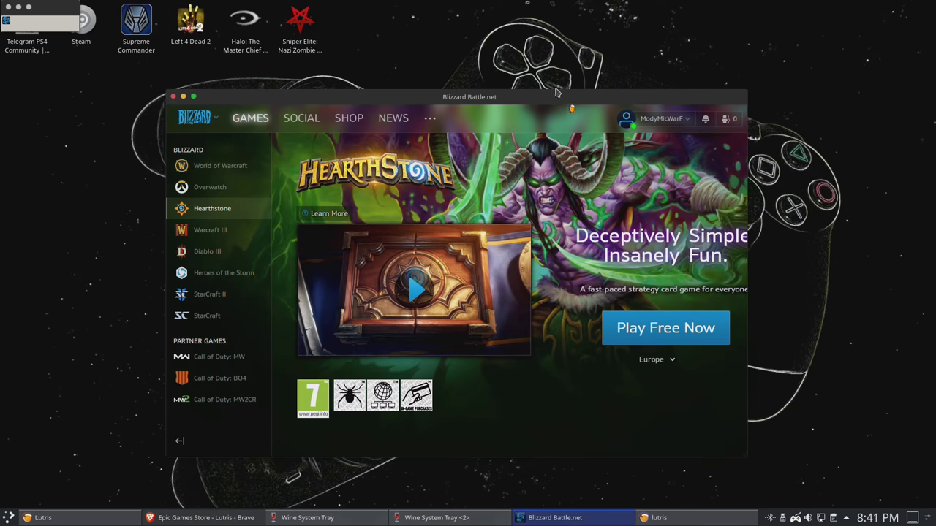
pyautogui.moveTo(556, 91); pyautogui.dragTo(504, 341)
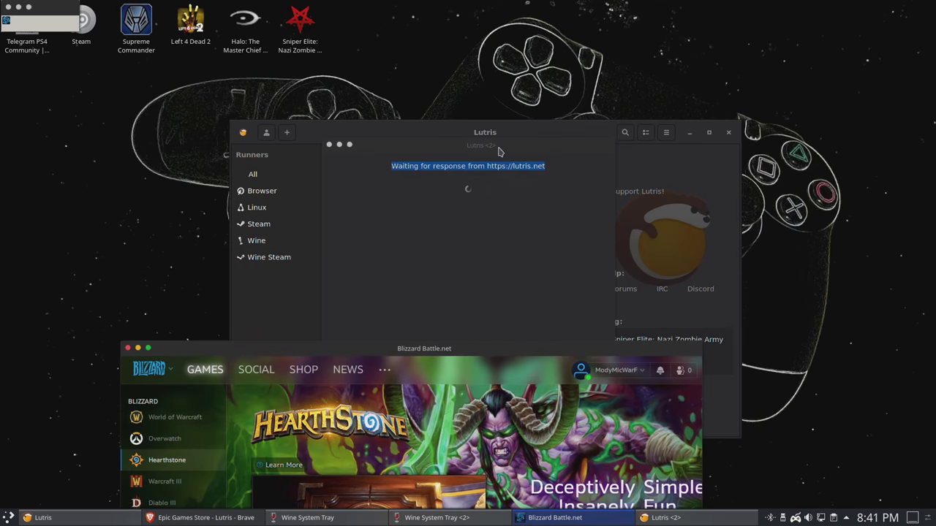
pyautogui.click(572, 200)
pyautogui.click(571, 357)
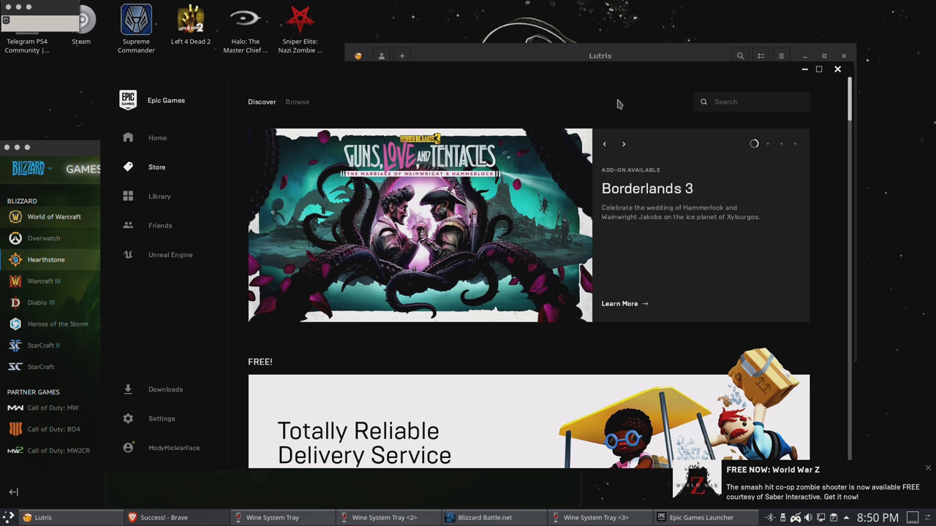
# - Reposition the Epic Games Launcher window, close it and bring the Lutris library to the front
pyautogui.moveTo(598, 69); pyautogui.dragTo(680, 91)
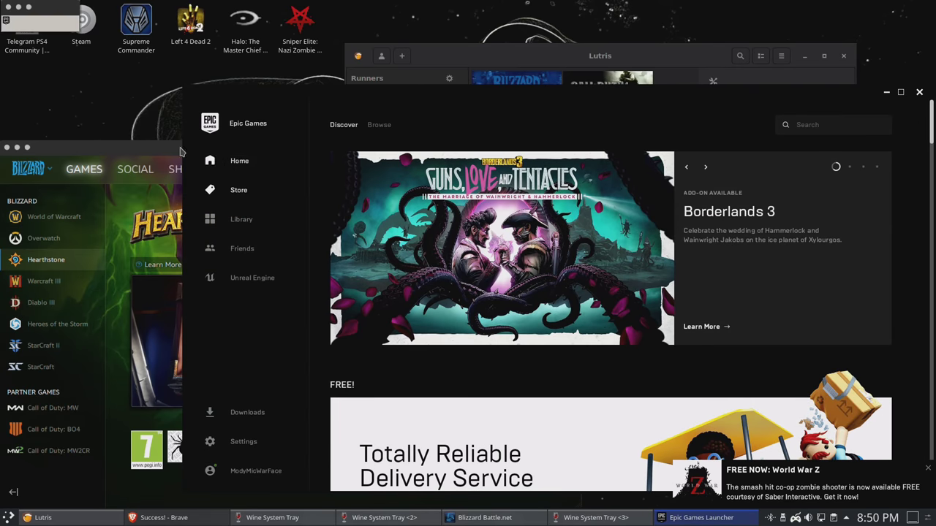
pyautogui.moveTo(182, 152); pyautogui.dragTo(187, 139)
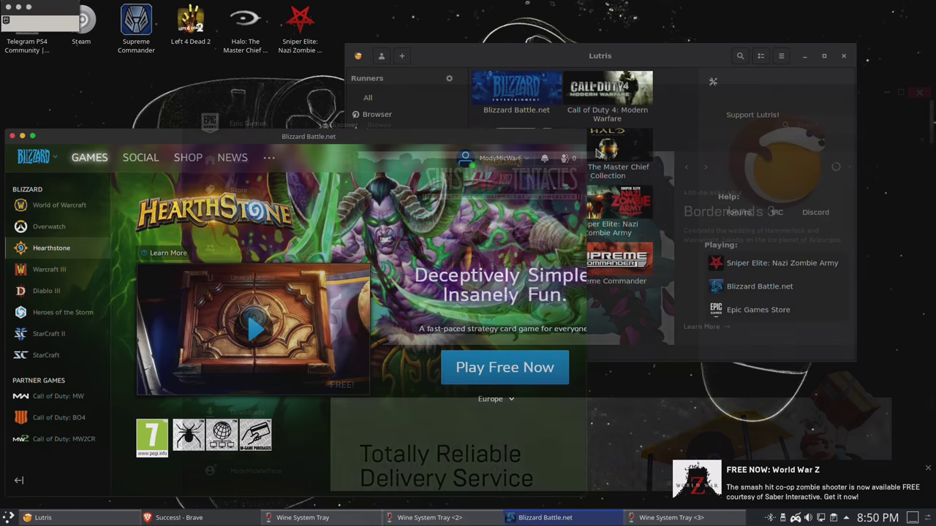
pyautogui.click(585, 148)
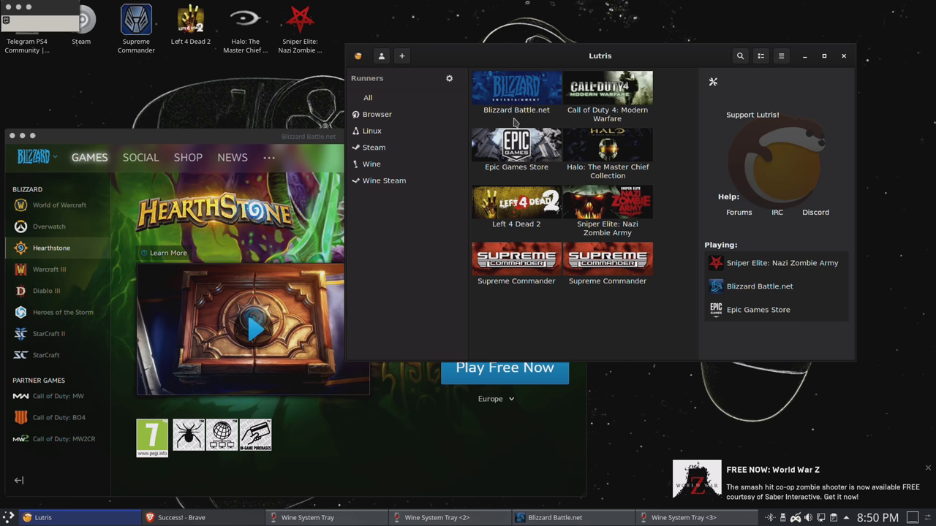
# - Alternate between the Blizzard Battle.net window and the Lutris library, then close Battle.net
pyautogui.moveTo(311, 143); pyautogui.dragTo(369, 103)
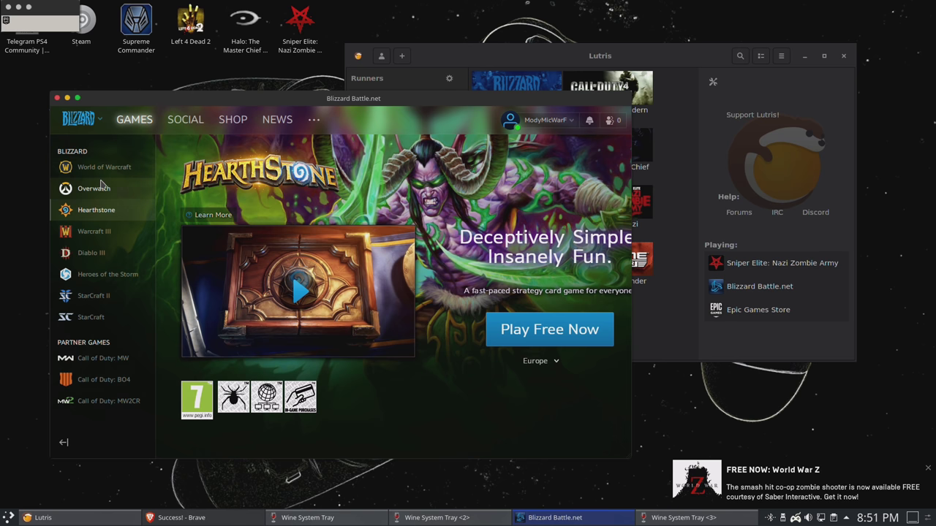
pyautogui.moveTo(226, 100); pyautogui.dragTo(250, 178)
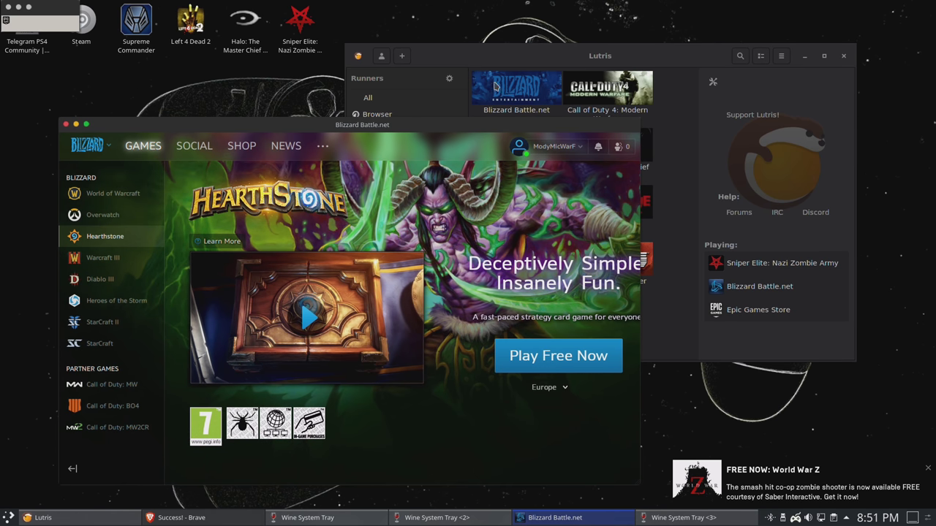
pyautogui.click(547, 62)
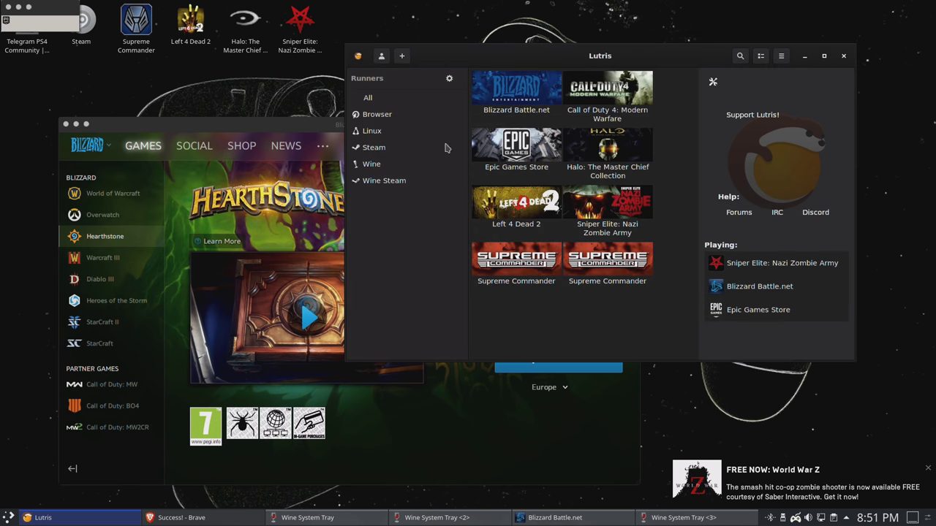
pyautogui.click(282, 128)
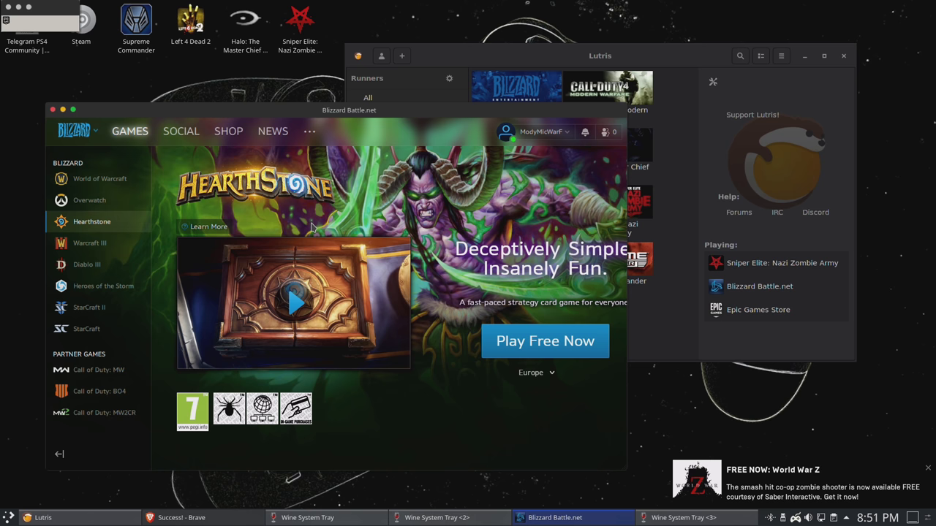
pyautogui.click(512, 61)
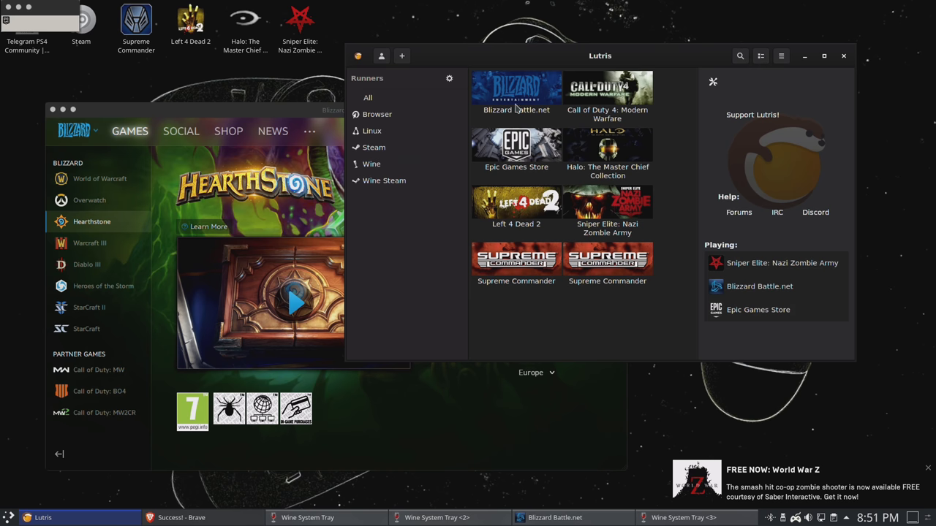
pyautogui.moveTo(468, 109); pyautogui.dragTo(463, 108)
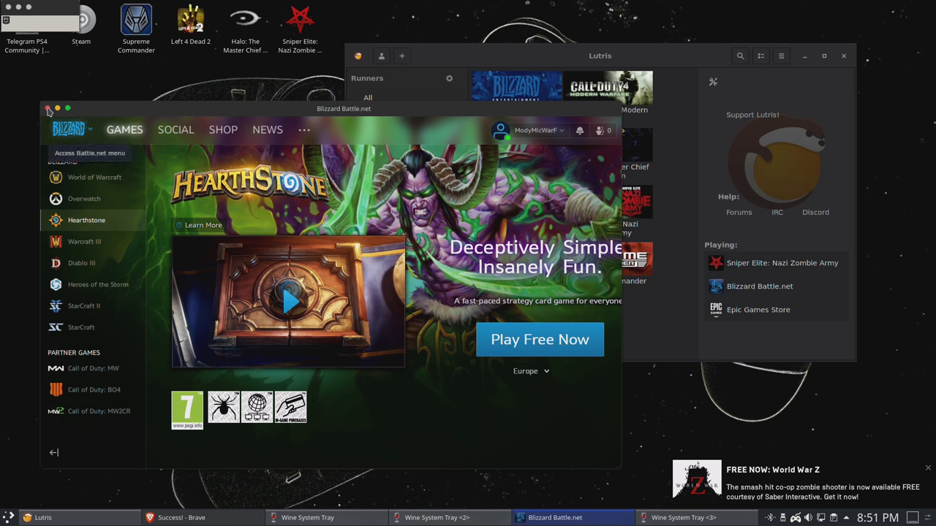
# - Switch to the Brave browser and close the Epic Games sign-in success tab
pyautogui.click(205, 519)
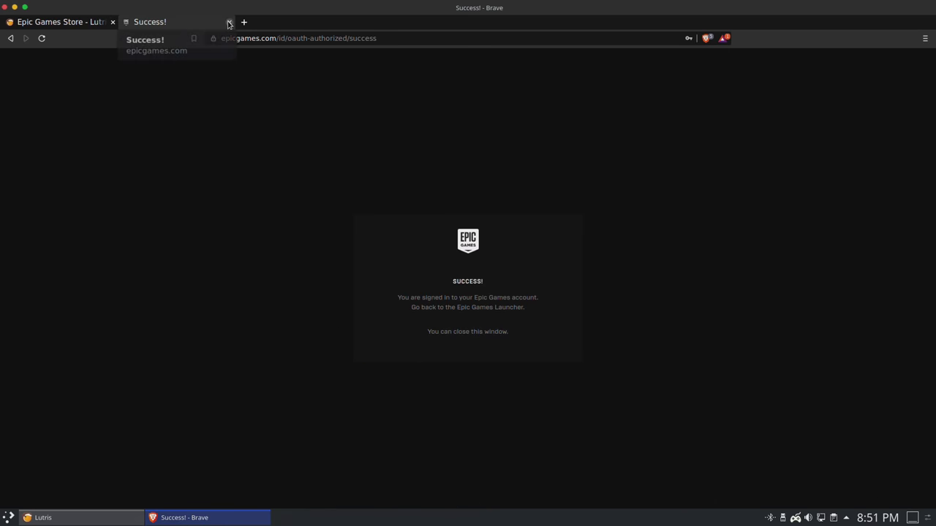
pyautogui.click(228, 22)
pyautogui.scroll(2, 380, 197)
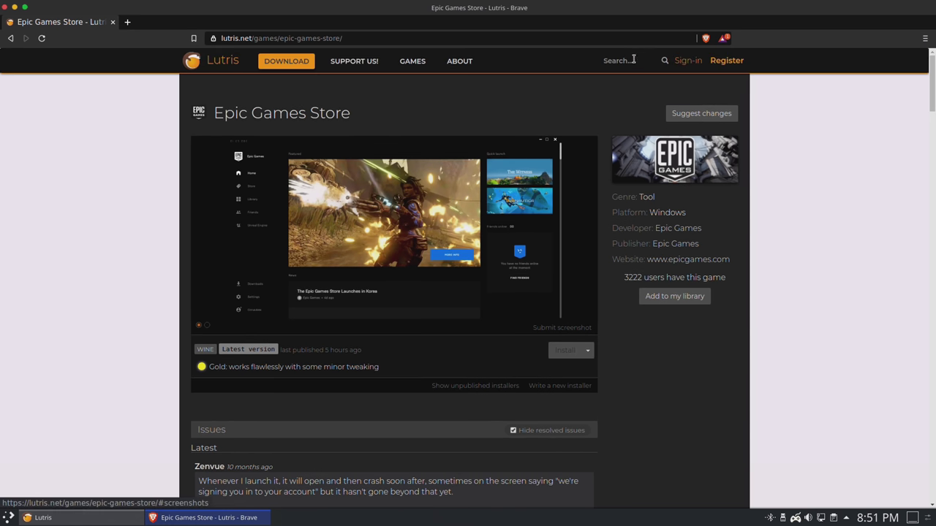
# - Search the Lutris website for Hearthstone and open its game page
pyautogui.click(629, 60)
pyautogui.press('Down')
pyautogui.press('Down')
pyautogui.press('Down')
pyautogui.press('Down')
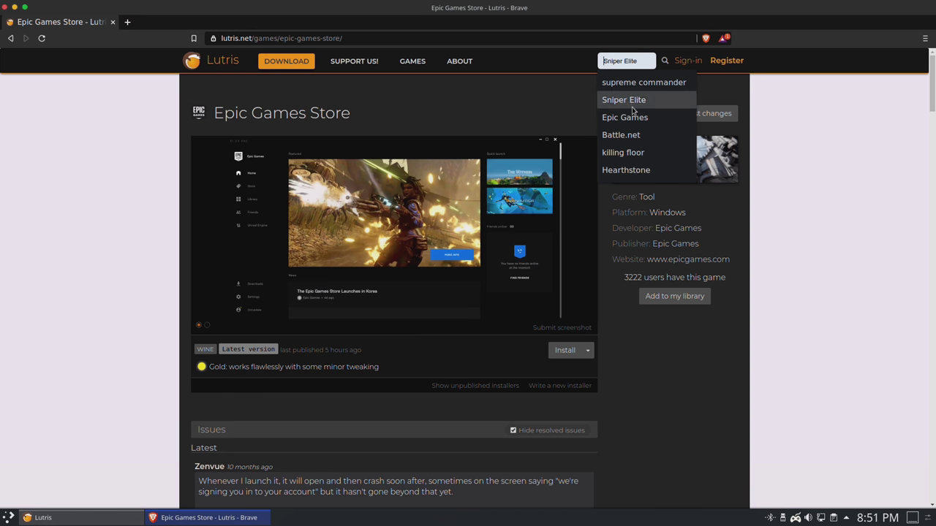
pyautogui.press('Up')
pyautogui.press('Up')
pyautogui.press('Up')
pyautogui.press('Up')
pyautogui.write('Hear')
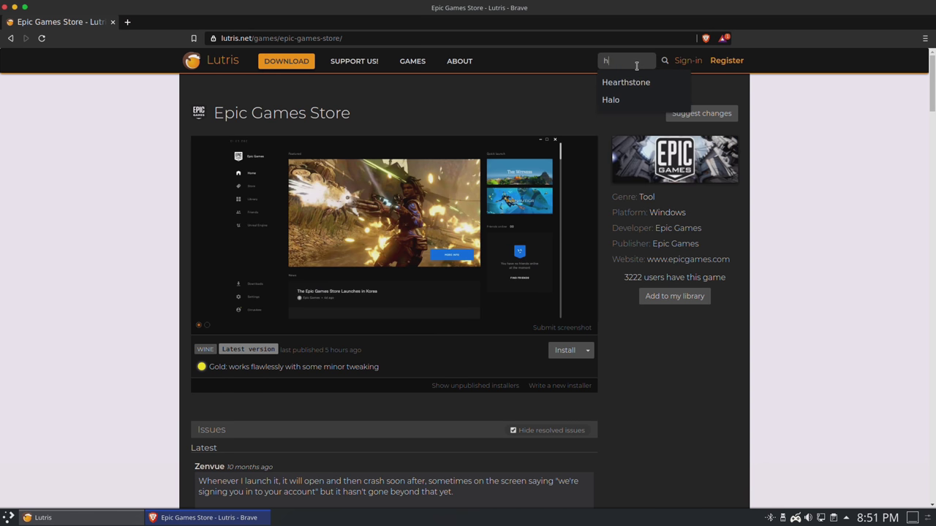
pyautogui.press('Down')
pyautogui.press('Return')
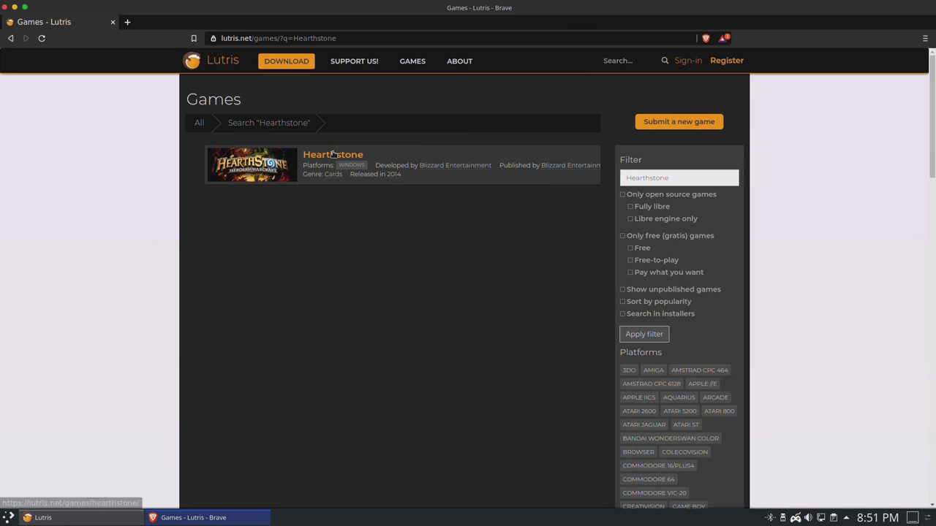
pyautogui.click(333, 155)
# - Install the Standard version of Hearthstone through Lutris in /home/ps4/Games/hearthstone
pyautogui.scroll(-1, 218, 326)
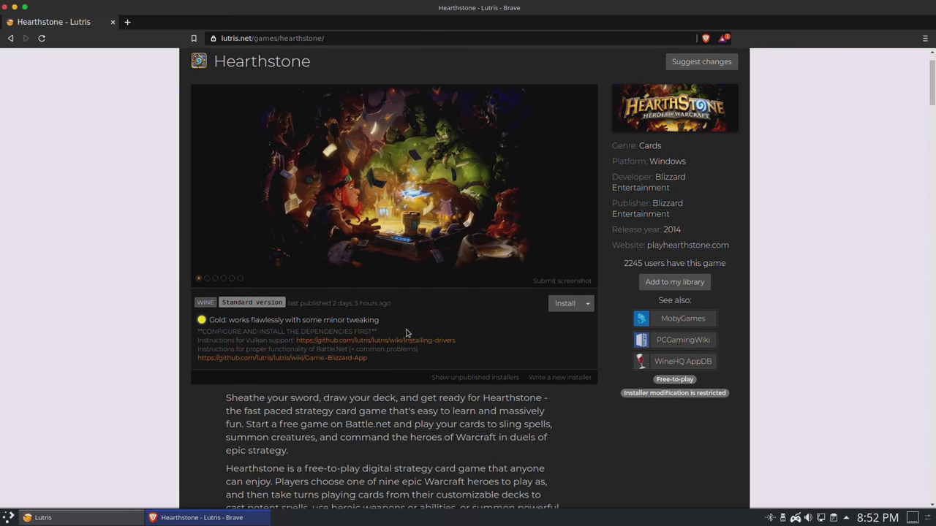
pyautogui.click(565, 304)
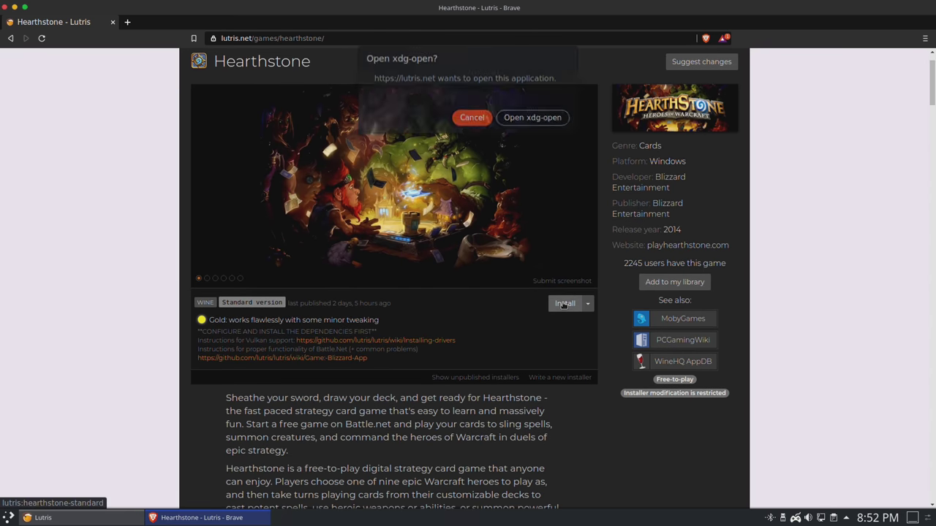
pyautogui.click(524, 120)
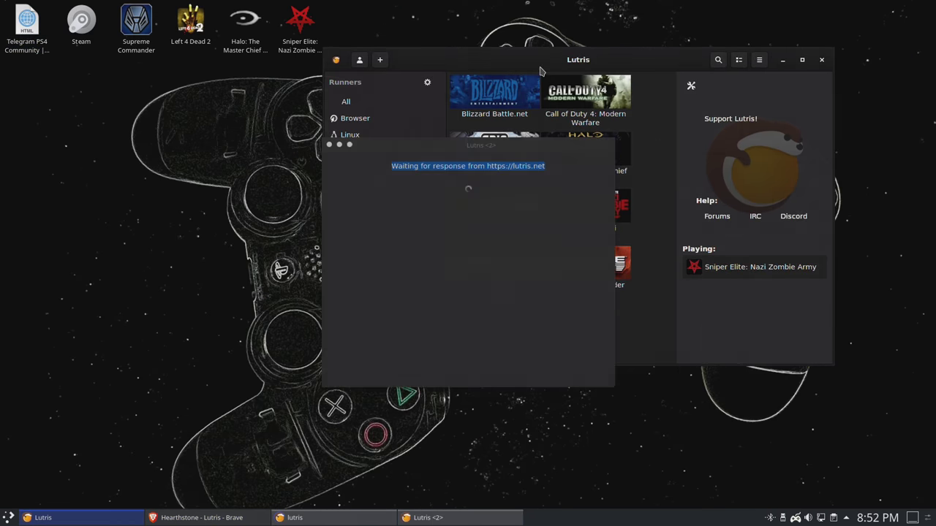
pyautogui.click(581, 212)
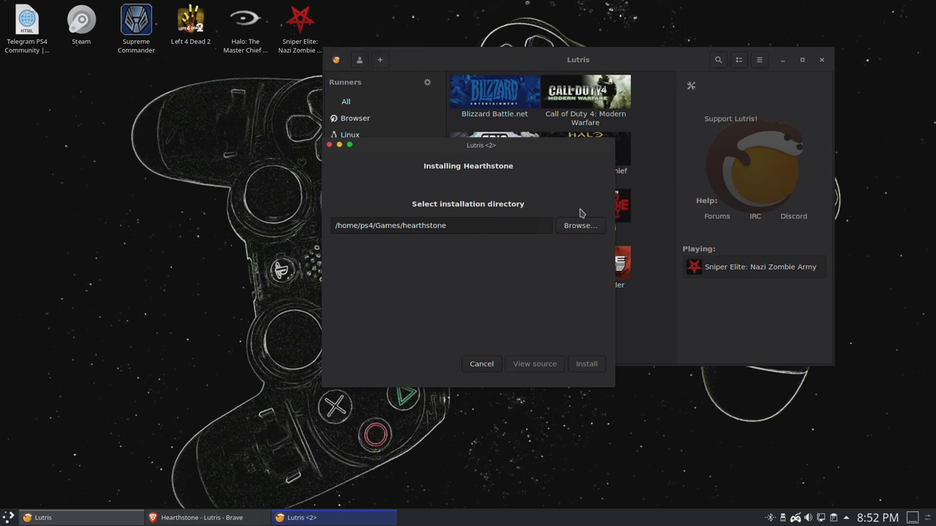
pyautogui.click(588, 365)
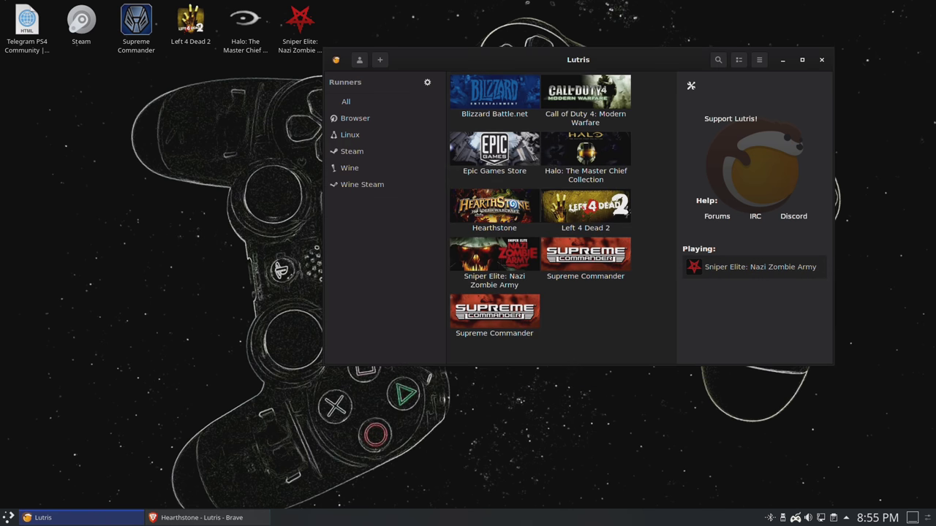
# - Examine the Wine version choices in Hearthstone's runner options in Lutris, then close the configuration
pyautogui.click(504, 212)
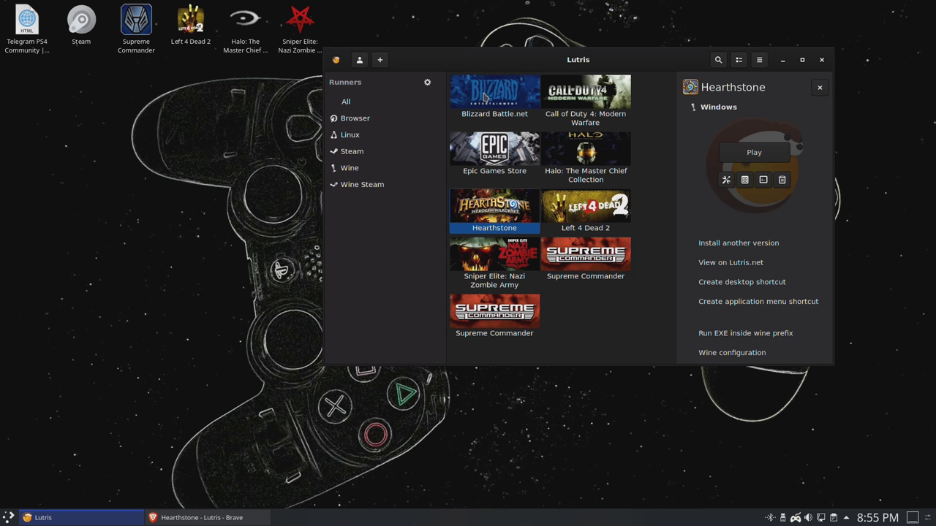
pyautogui.click(515, 104)
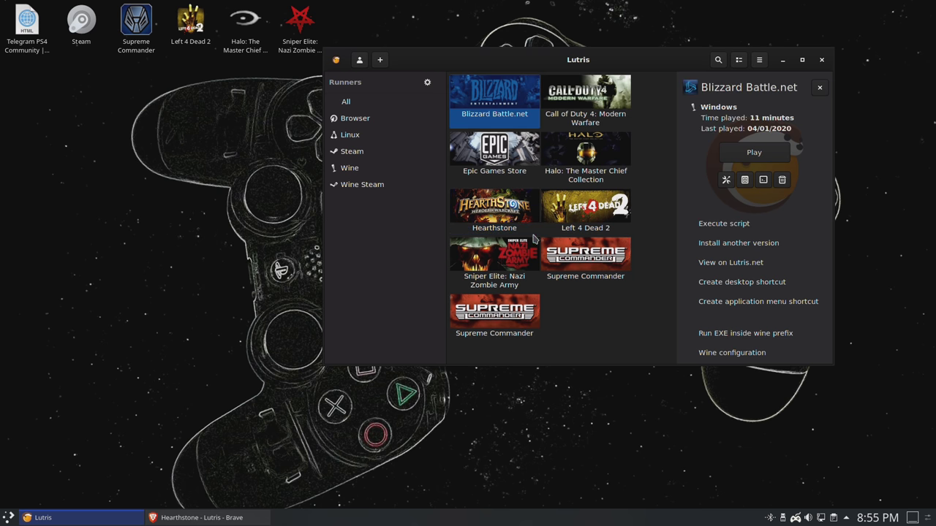
pyautogui.click(517, 207)
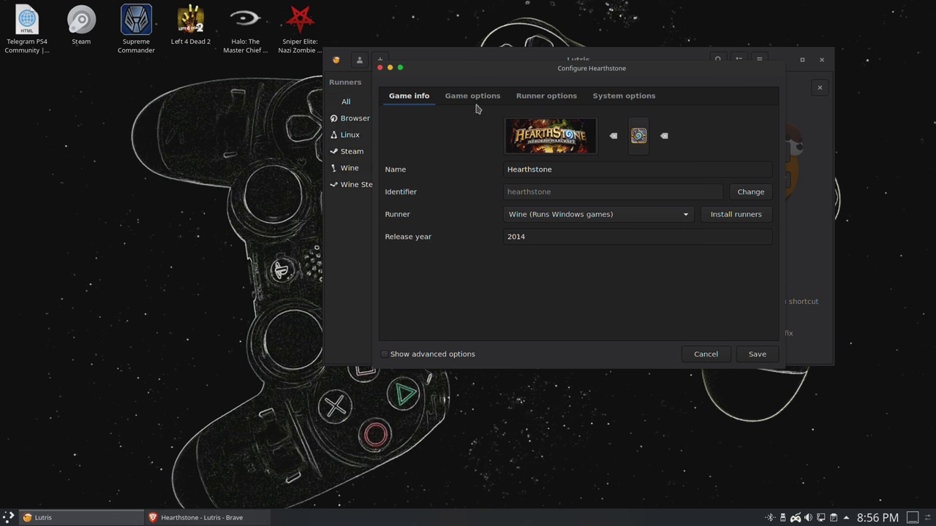
pyautogui.click(493, 103)
pyautogui.click(519, 100)
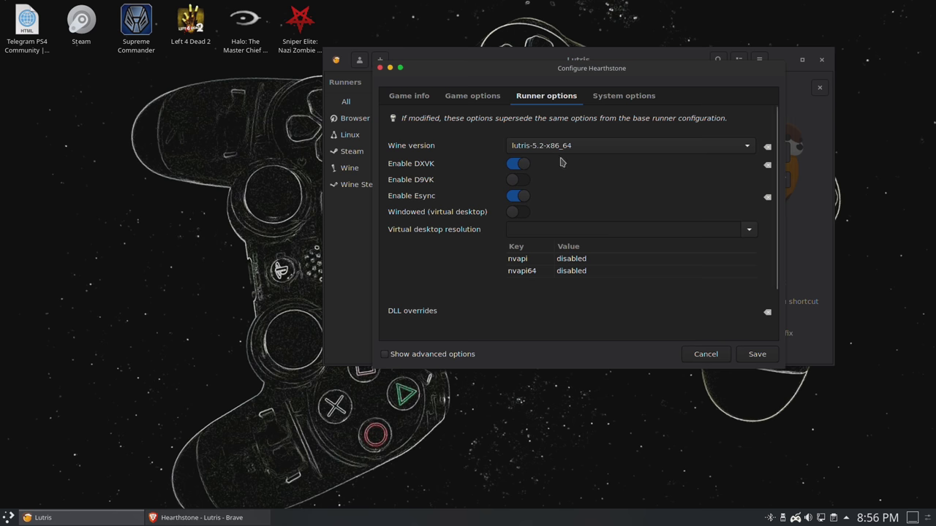
pyautogui.click(553, 148)
pyautogui.click(549, 150)
pyautogui.click(380, 68)
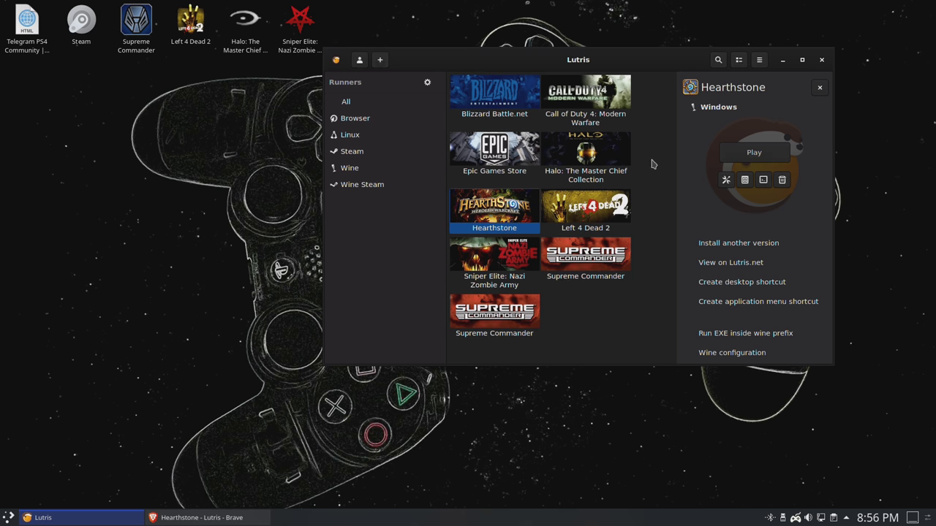
# - Deselect Hearthstone and move the Lutris window closer to the middle of the desktop
pyautogui.click(637, 327)
pyautogui.moveTo(609, 68); pyautogui.dragTo(554, 99)
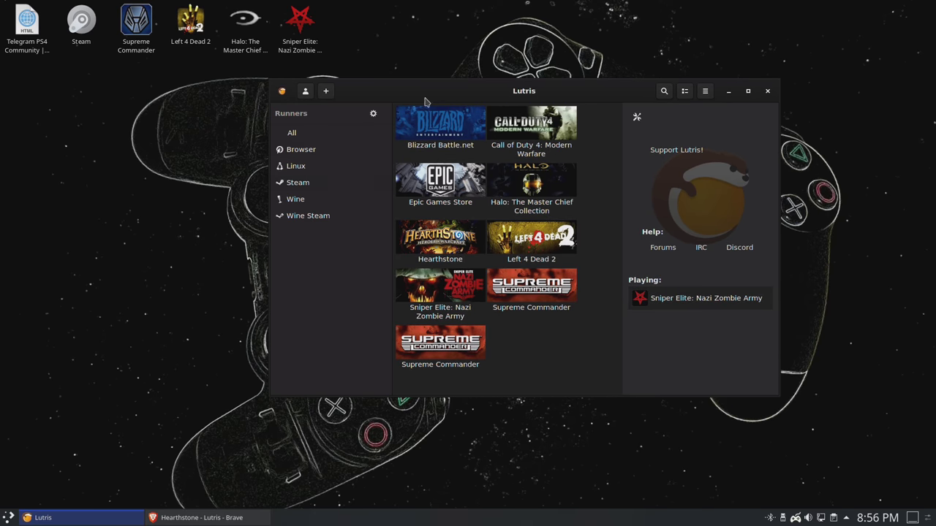
pyautogui.moveTo(525, 87); pyautogui.dragTo(522, 82)
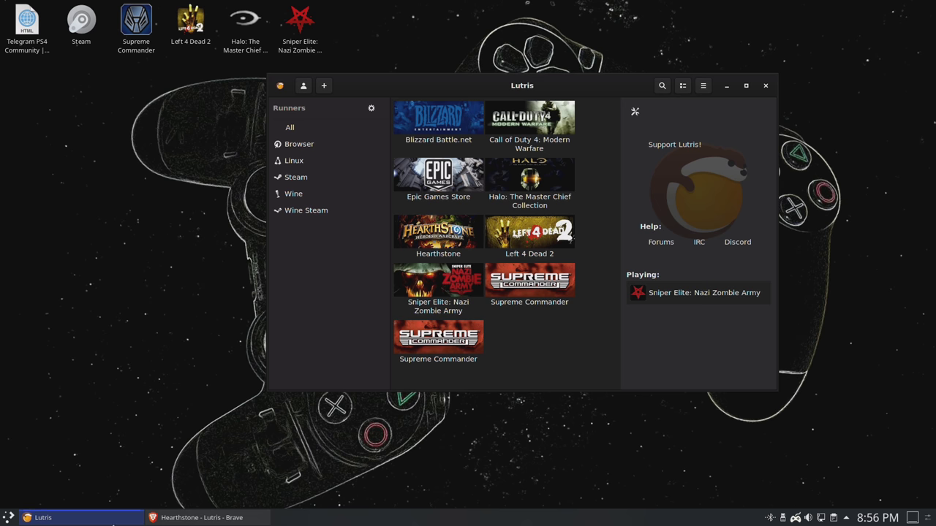
# - Launch the Konsole terminal, reposition its window and enlarge its text five times
pyautogui.press('super')
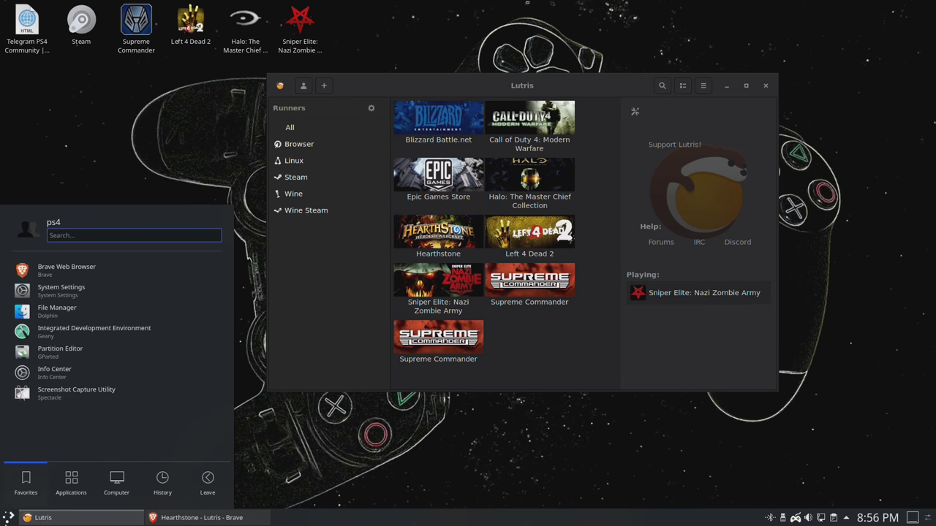
pyautogui.write('konsole')
pyautogui.press('Return')
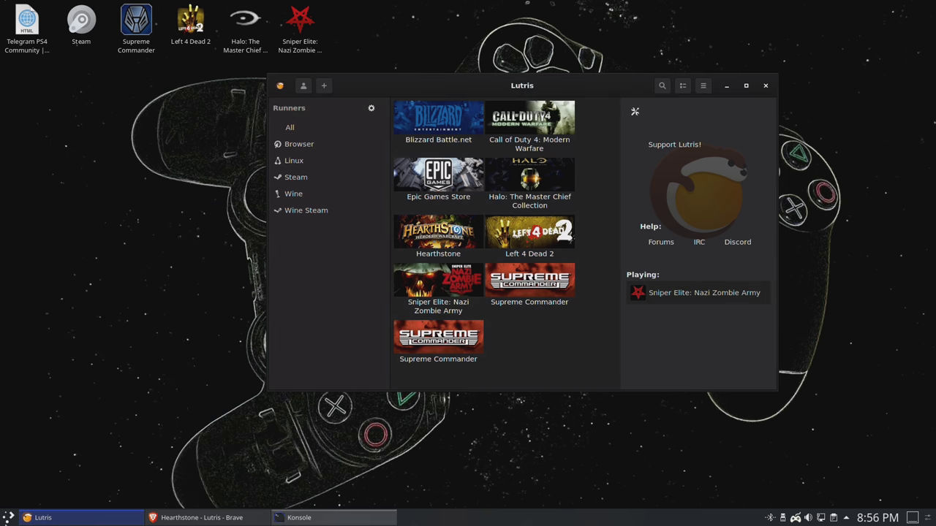
pyautogui.moveTo(305, 122); pyautogui.dragTo(387, 83)
pyautogui.hotkey('ctrl', '+')
pyautogui.hotkey('ctrl', '+')
pyautogui.hotkey('ctrl', '+')
pyautogui.hotkey('ctrl', '+')
pyautogui.hotkey('ctrl', '+')
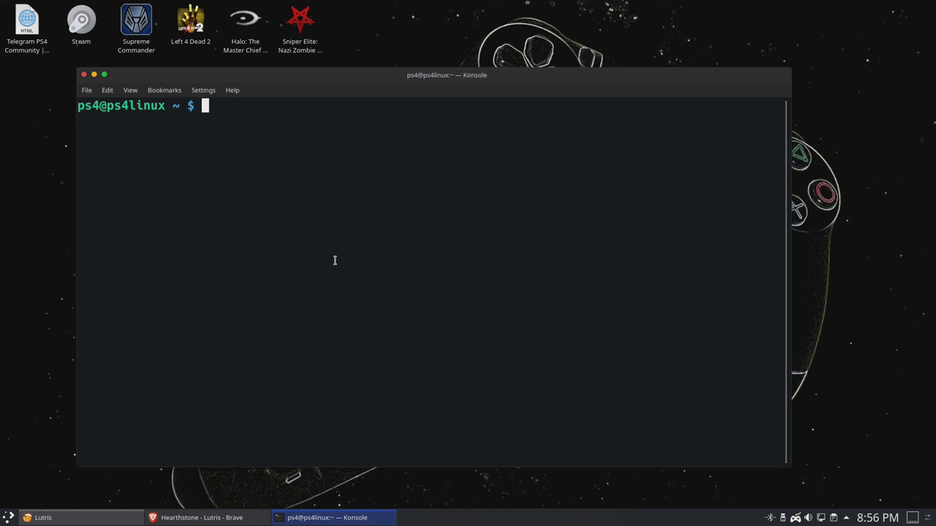
# - List the PCI devices with lspci and examine the AMD Liverpool and Sony Corporation Belize hardware entries
pyautogui.write('lspci')
pyautogui.press('Return')
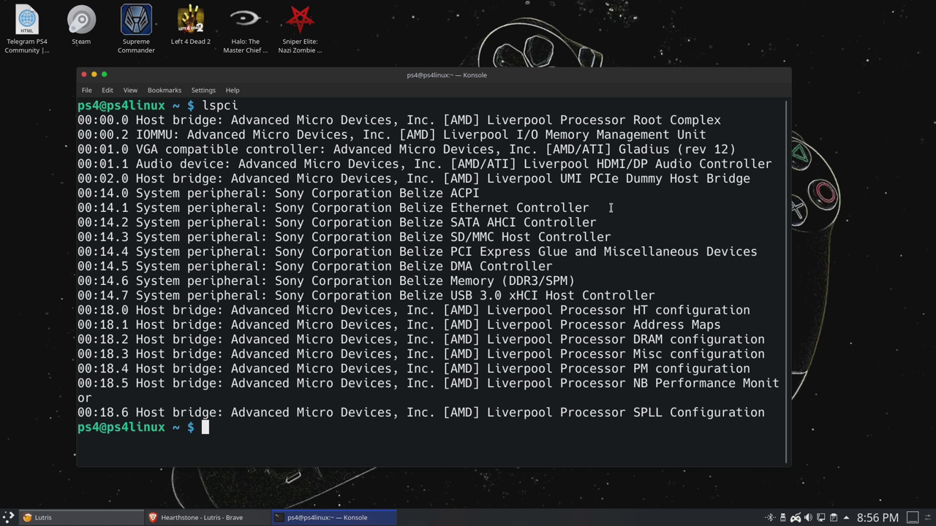
pyautogui.moveTo(452, 122); pyautogui.dragTo(556, 118)
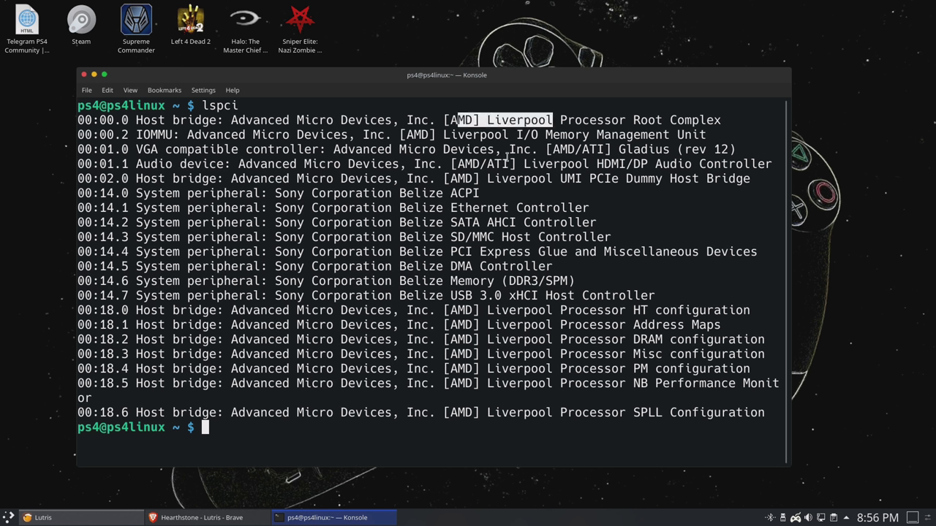
pyautogui.moveTo(444, 135); pyautogui.dragTo(554, 139)
pyautogui.click(451, 169)
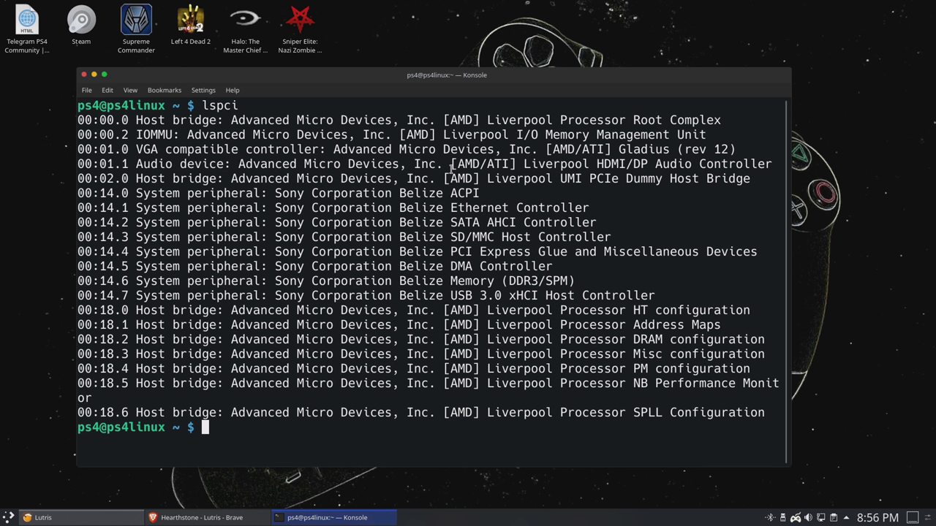
pyautogui.doubleClick(476, 135)
pyautogui.moveTo(412, 135); pyautogui.dragTo(545, 136)
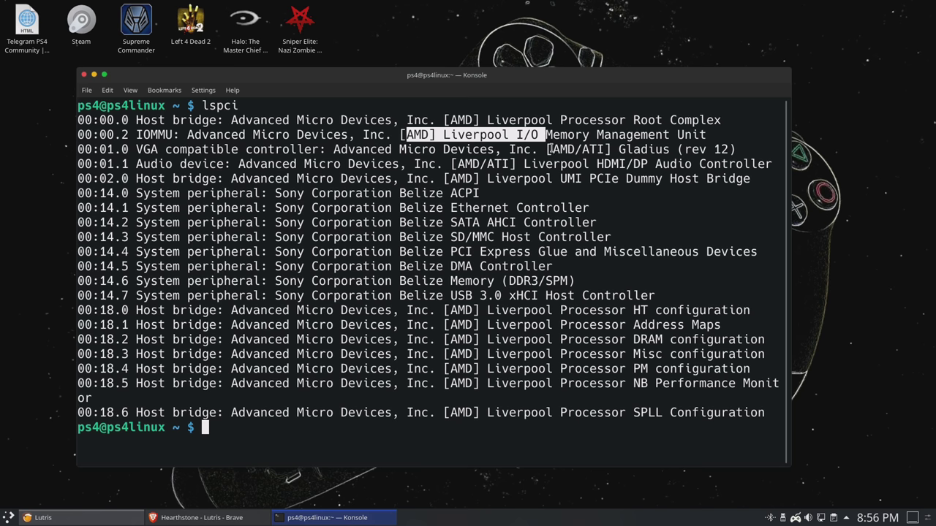
pyautogui.moveTo(445, 193); pyautogui.dragTo(653, 288)
pyautogui.moveTo(275, 207); pyautogui.dragTo(695, 294)
pyautogui.click(638, 271)
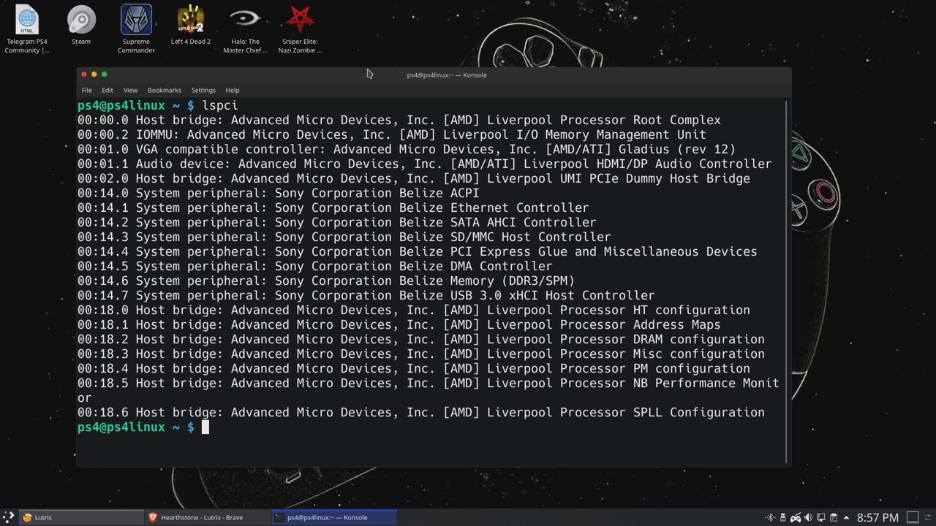
# - Close the Konsole terminal, return to Lutris and reposition its window nearer the middle of the desktop
pyautogui.moveTo(368, 70); pyautogui.dragTo(388, 75)
pyautogui.click(104, 80)
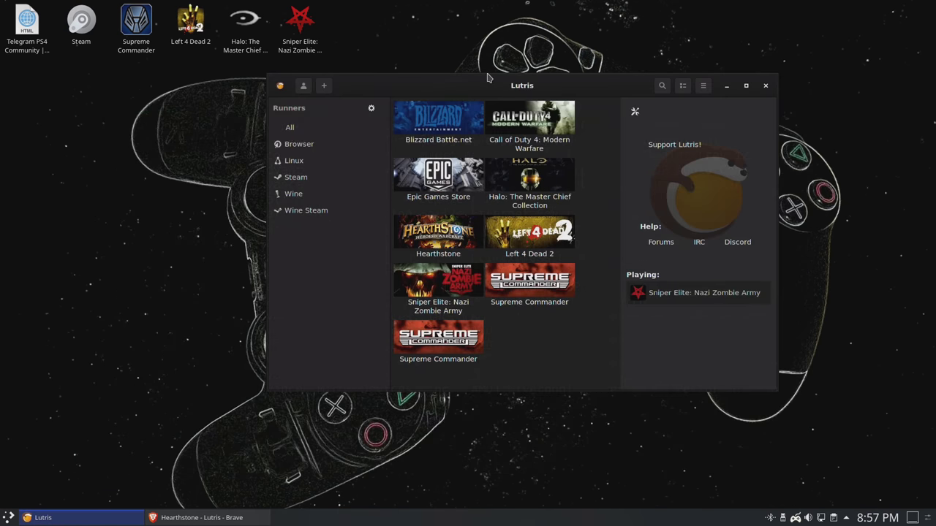
pyautogui.moveTo(487, 83); pyautogui.dragTo(466, 99)
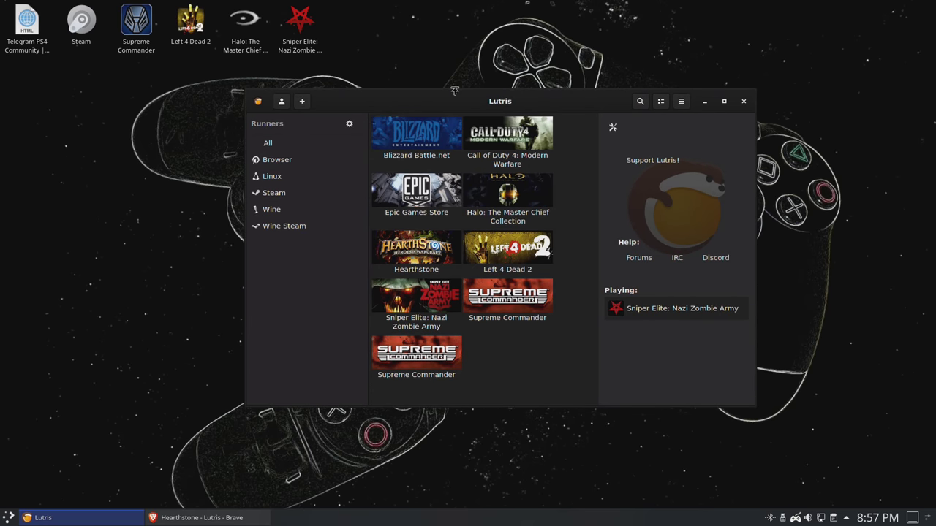
pyautogui.moveTo(454, 95); pyautogui.dragTo(482, 111)
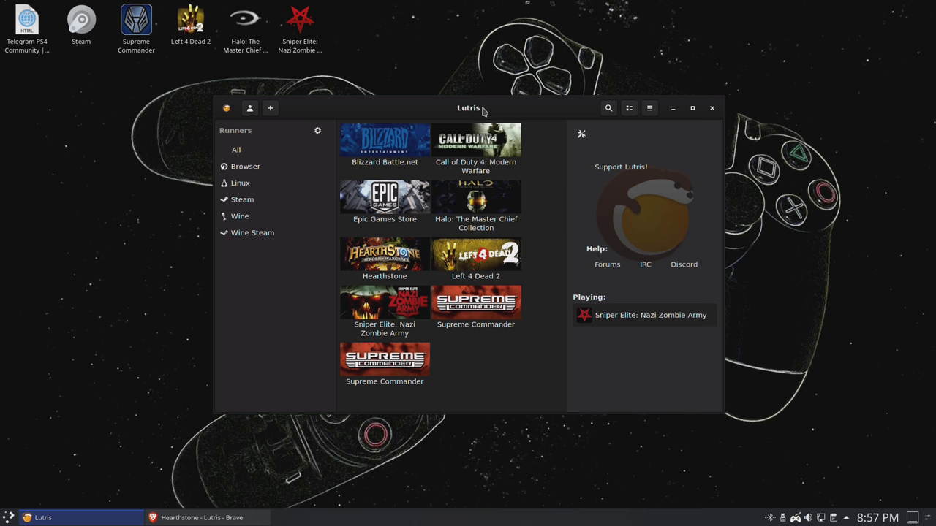
pyautogui.moveTo(482, 110); pyautogui.dragTo(490, 126)
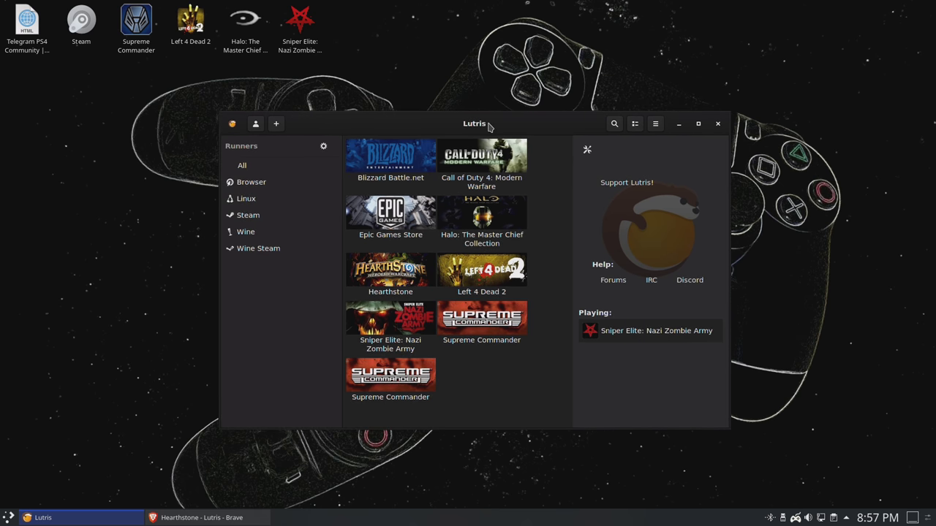